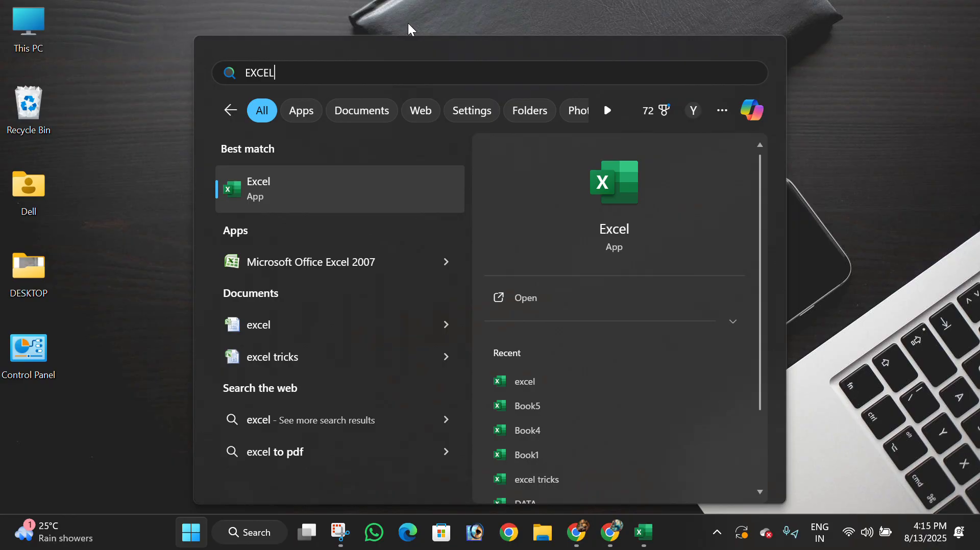
# - Open Excel with a new blank workbook and maximize its window
pyautogui.click(279, 193)
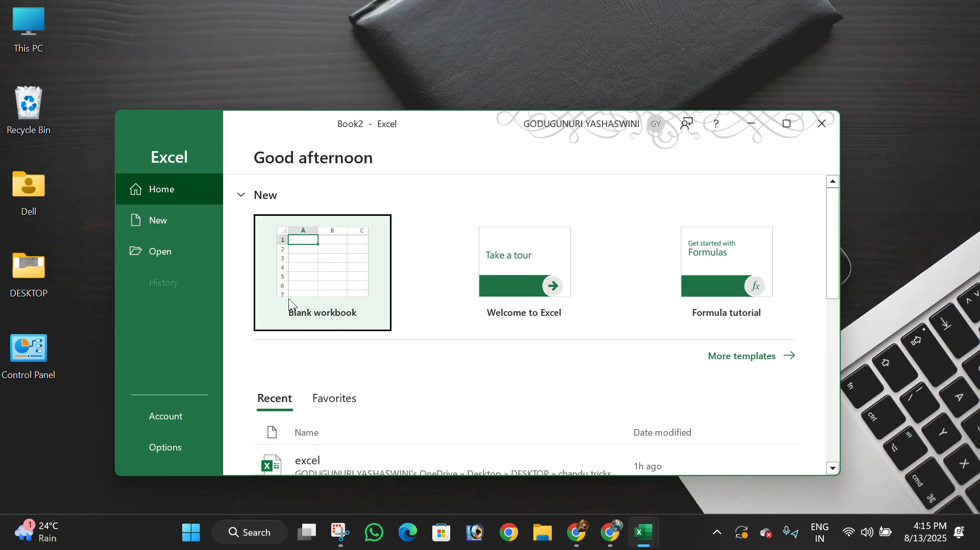
pyautogui.click(323, 287)
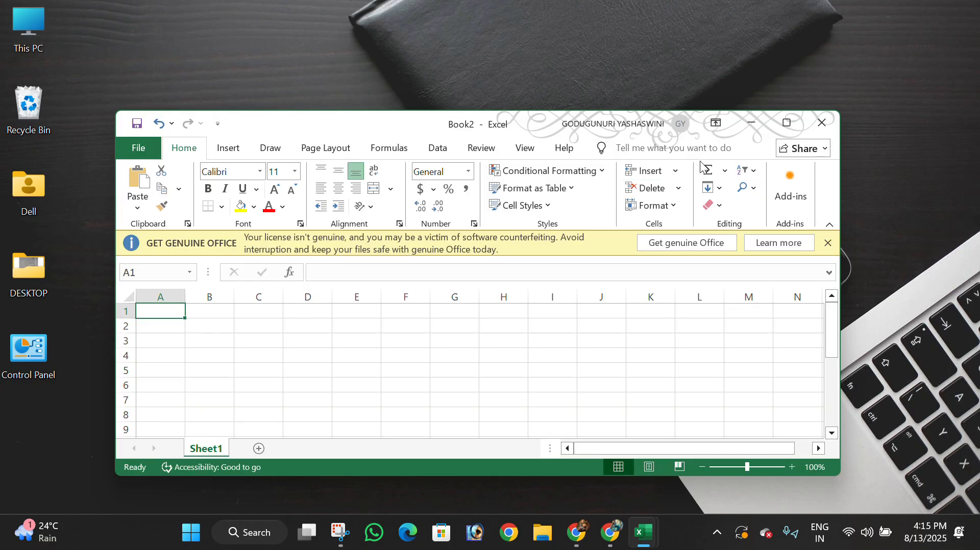
pyautogui.click(788, 123)
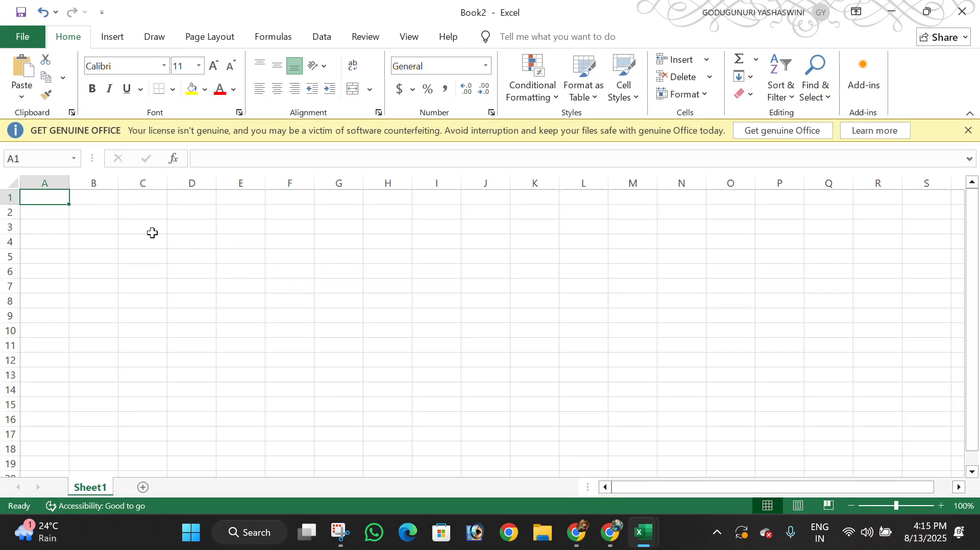
# - Enter the headers SNO, NAME OF THE STUDENT and CLASS in cells A1 to C1
pyautogui.write('SNO')
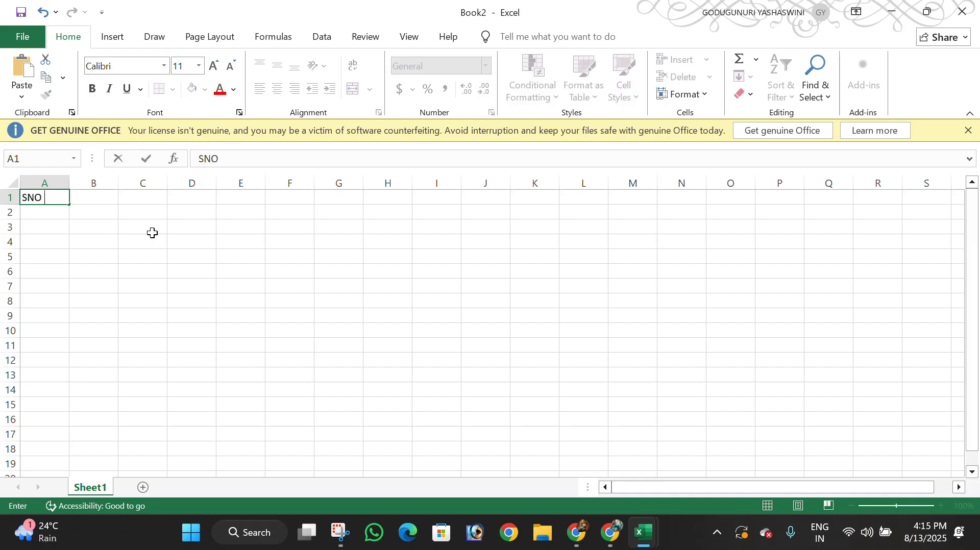
pyautogui.press('Tab')
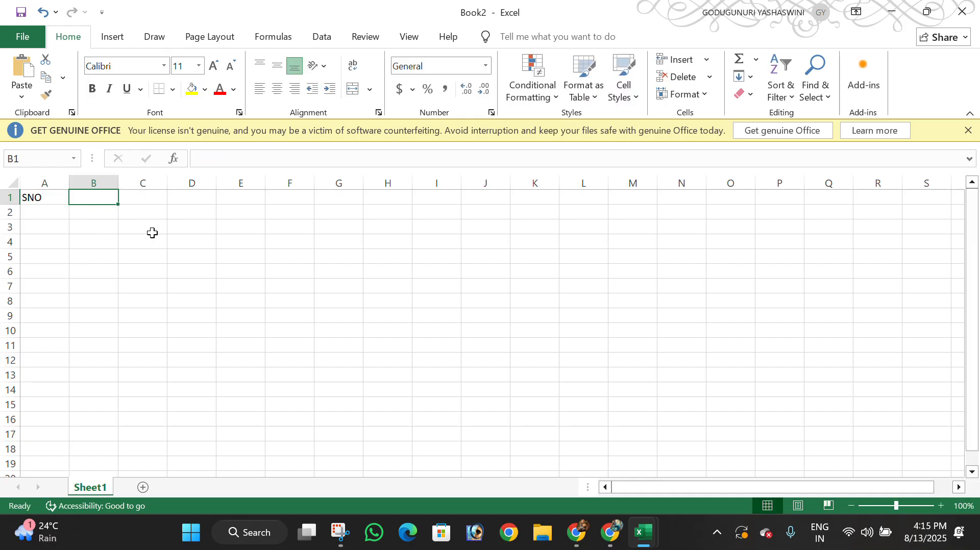
pyautogui.write('NAME OF T')
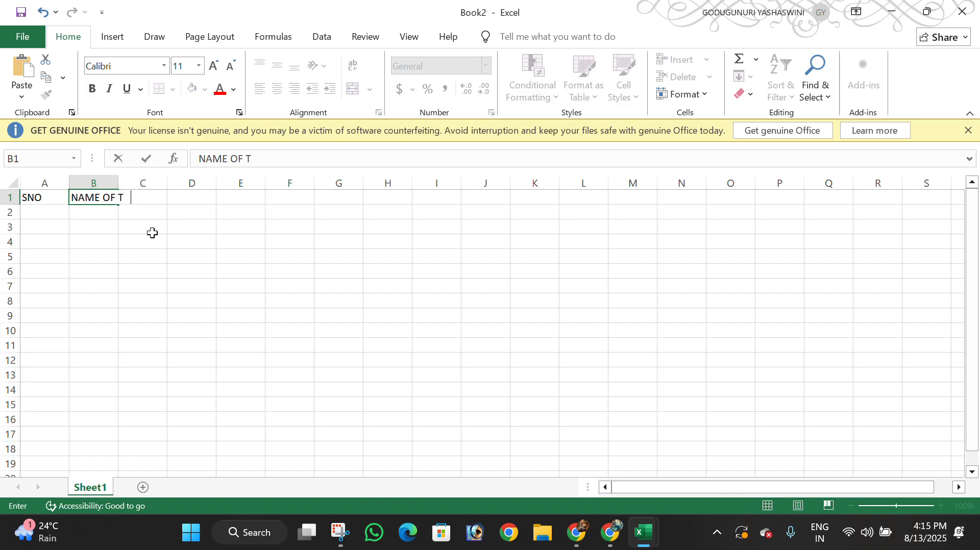
pyautogui.write('HE STUDENT')
pyautogui.press('Tab')
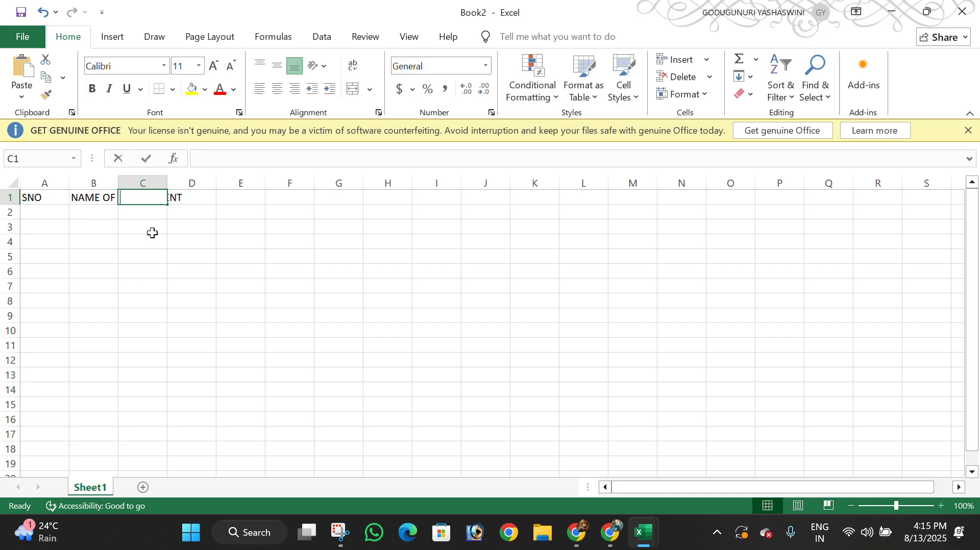
pyautogui.write('CLASS')
pyautogui.press('Tab')
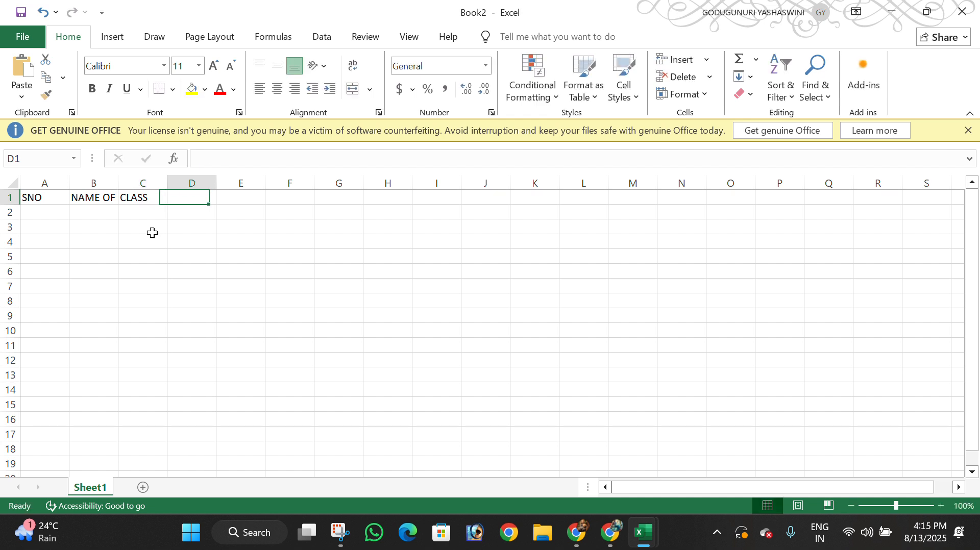
# - Add the subject headers TEL HIN, ENGLISH and MATHS in cells D1 to F1
pyautogui.write('TEL')
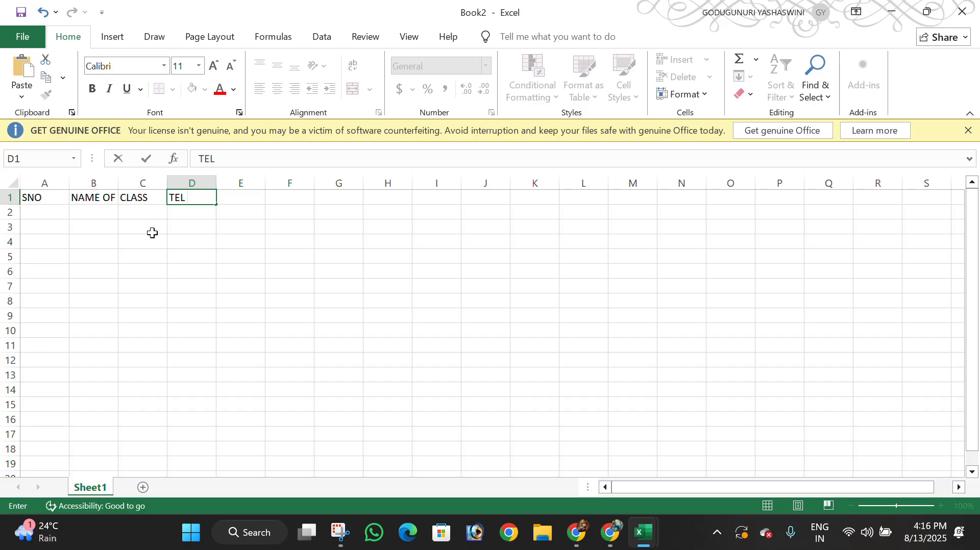
pyautogui.write(' HIN')
pyautogui.press('Tab')
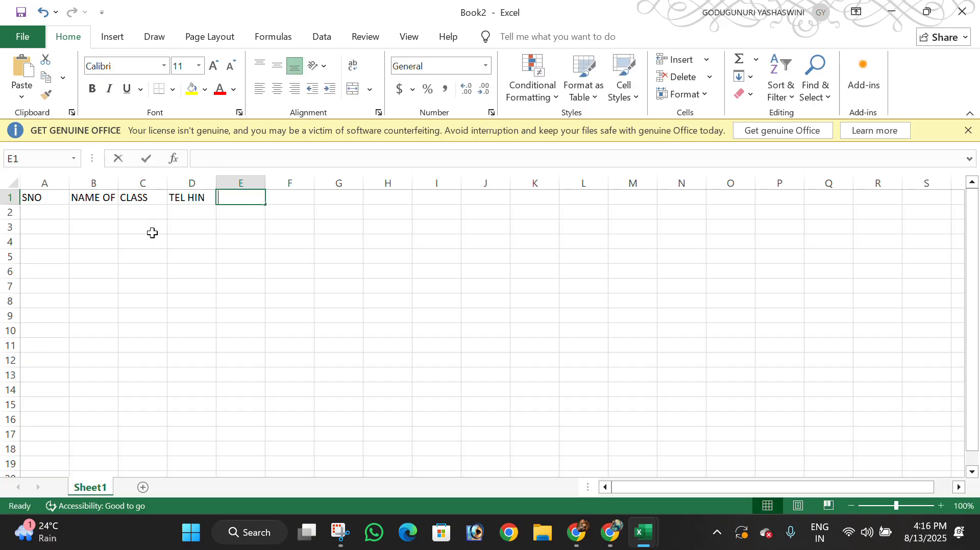
pyautogui.write('ENGLISH')
pyautogui.press('BackSpace')
pyautogui.press('BackSpace')
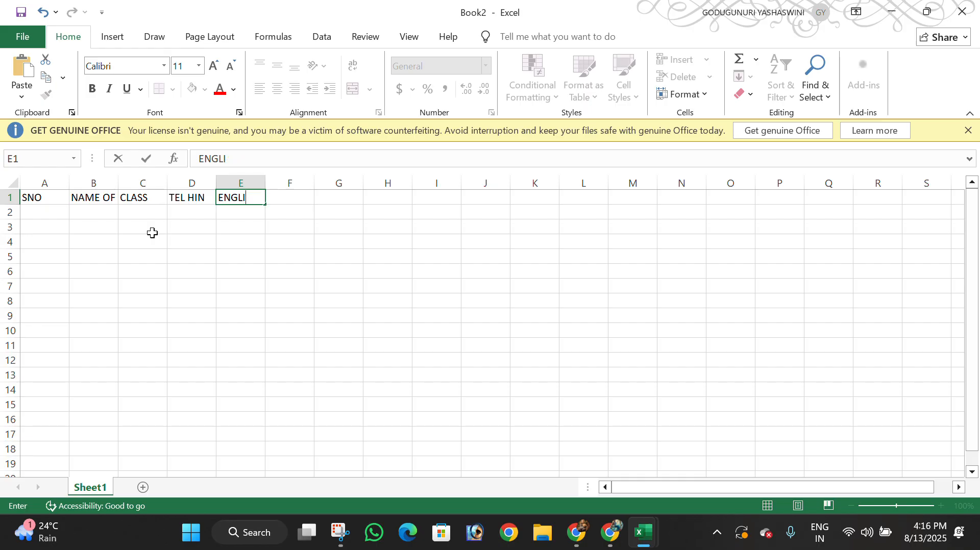
pyautogui.write('H')
pyautogui.press('Tab')
pyautogui.write('MATHS')
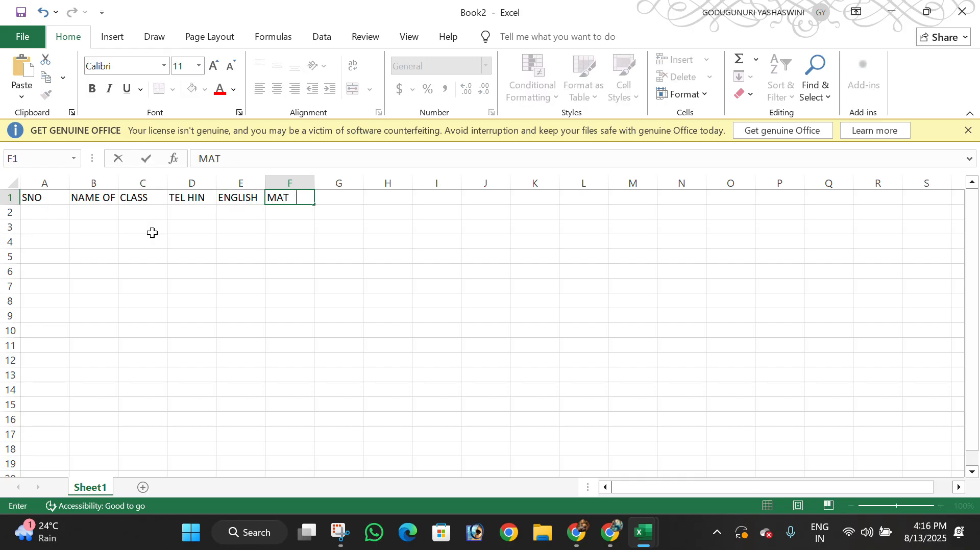
pyautogui.press('Tab')
# - Add the subject headers SCIENCE, SOCIAL and COMPUTERS in cells G1 to I1
pyautogui.write('S')
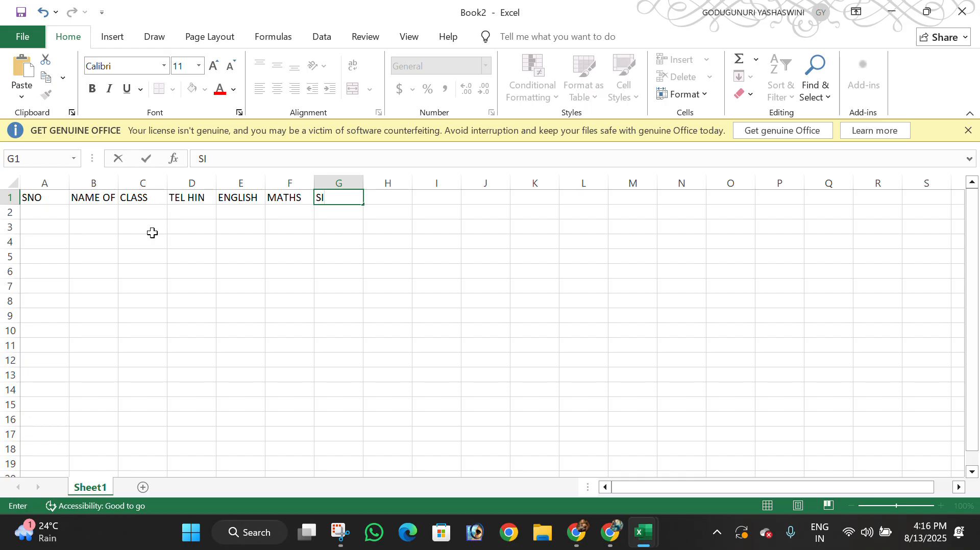
pyautogui.write('CIENCE')
pyautogui.press('Tab')
pyautogui.write('SOCIAL')
pyautogui.press('Tab')
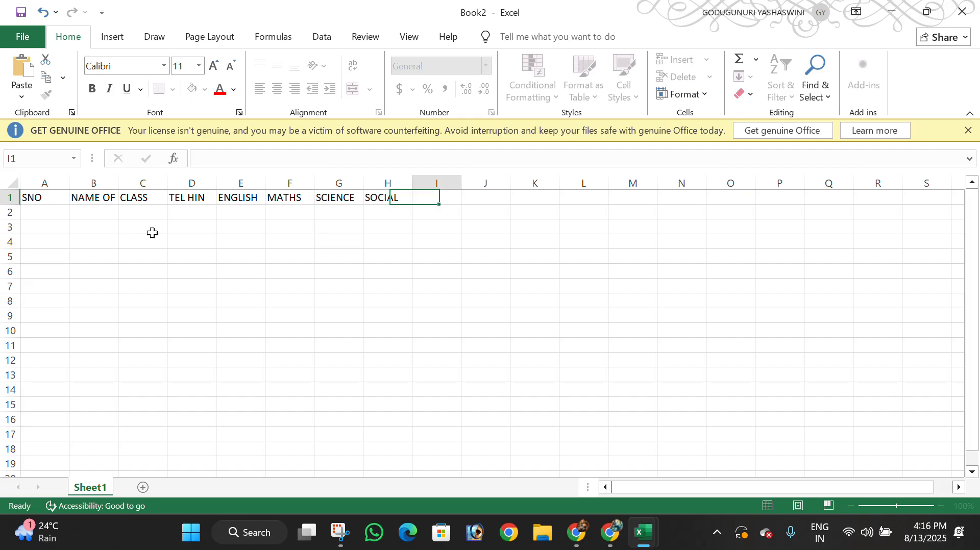
pyautogui.write('COMPUTERS')
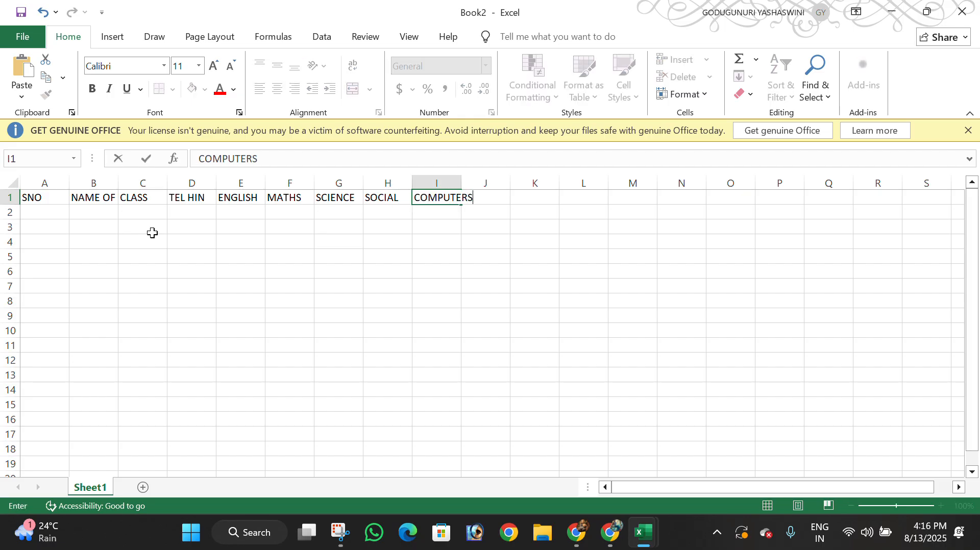
pyautogui.press('Tab')
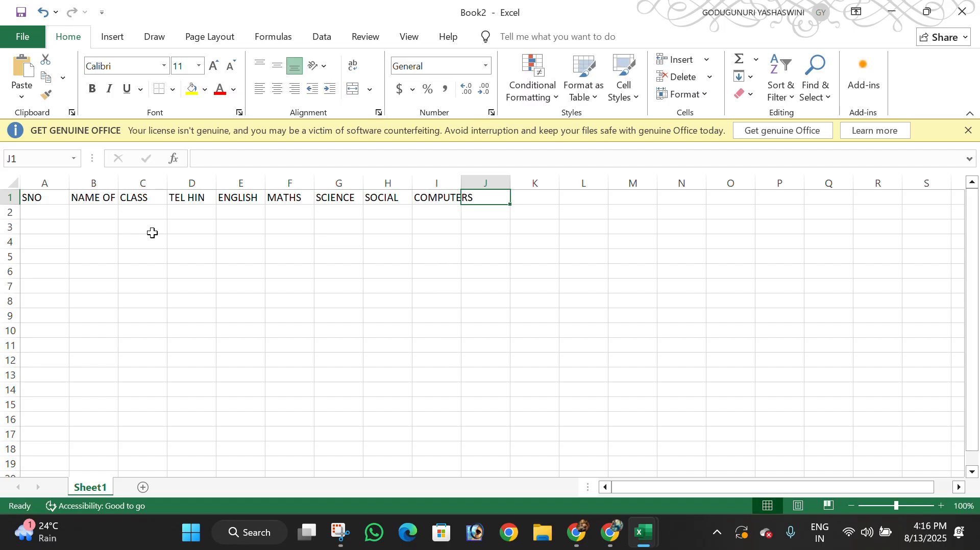
# - Add the result headers TOTAL, AVG, MIN, MAX and GRADE in cells J1 to N1
pyautogui.write('TOTAL')
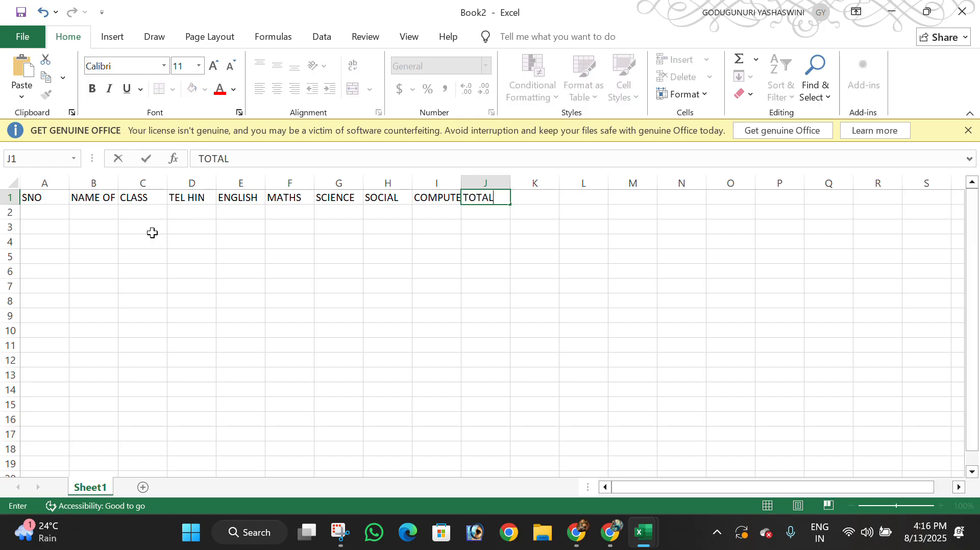
pyautogui.press('Tab')
pyautogui.write('AV')
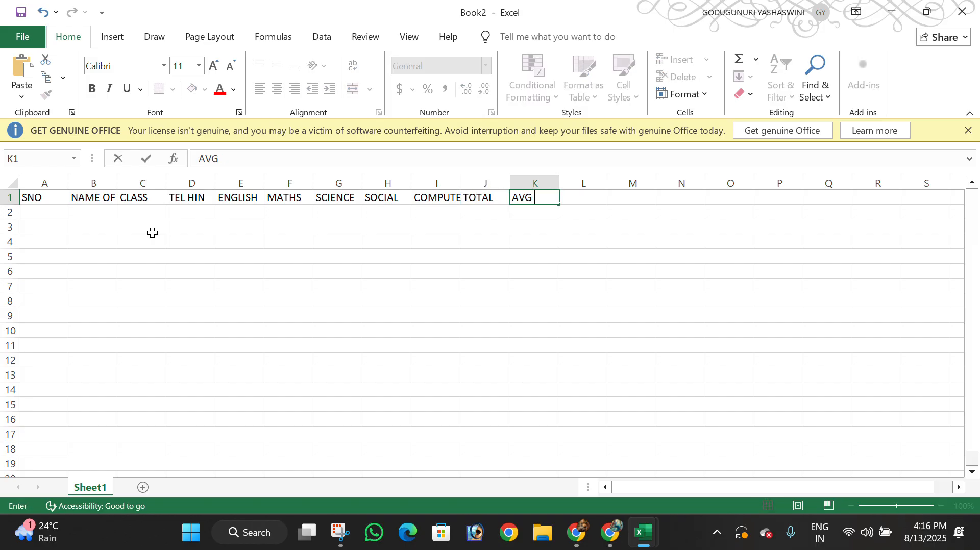
pyautogui.press('Tab')
pyautogui.write('MIN')
pyautogui.press('Tab')
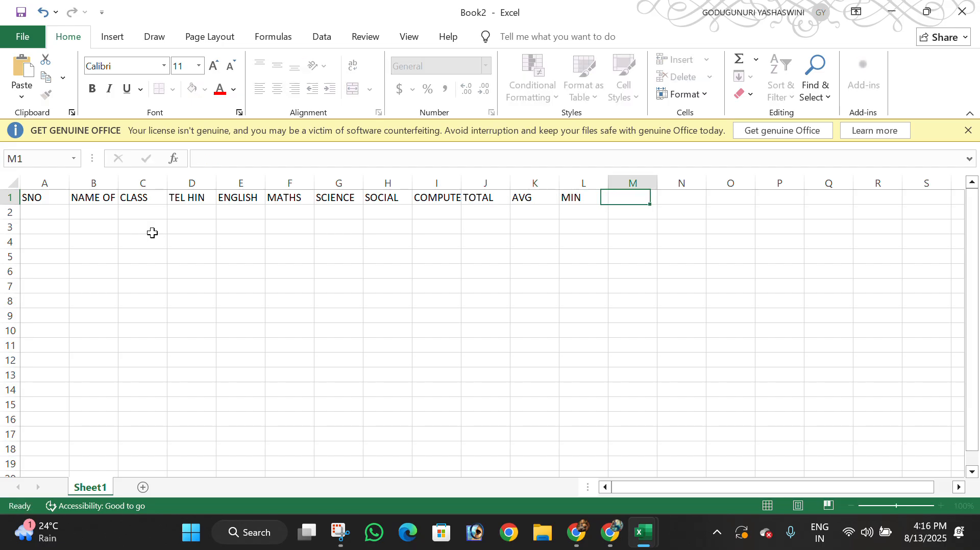
pyautogui.write('MAX')
pyautogui.press('Tab')
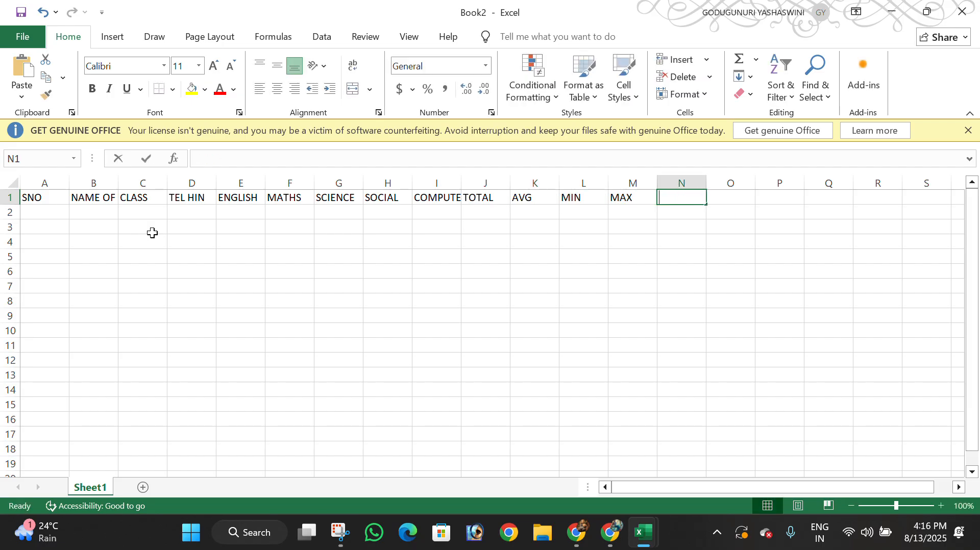
pyautogui.write('GRADE')
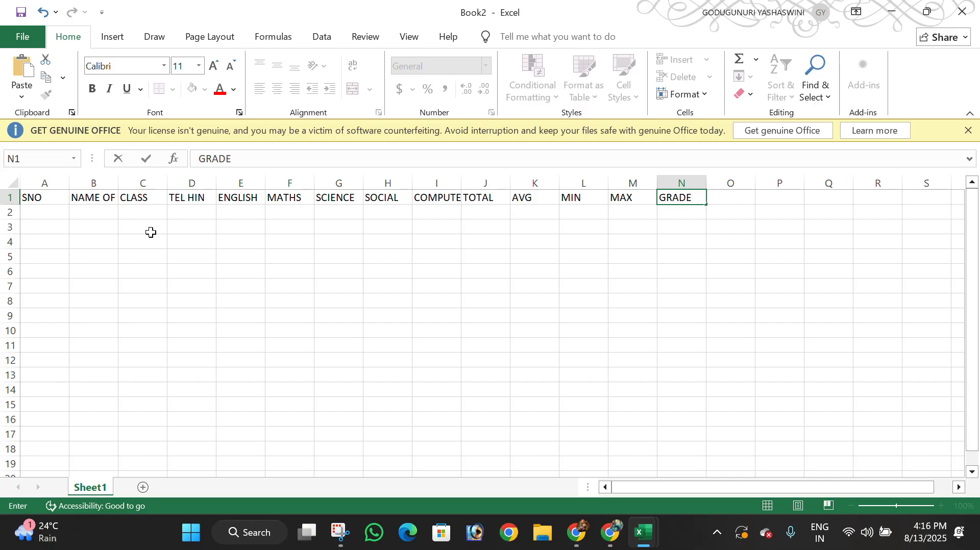
# - Number the SNO column from 1 to 14 in cells A2 to A15 by entering 1 and 2 and filling the series
pyautogui.click(53, 208)
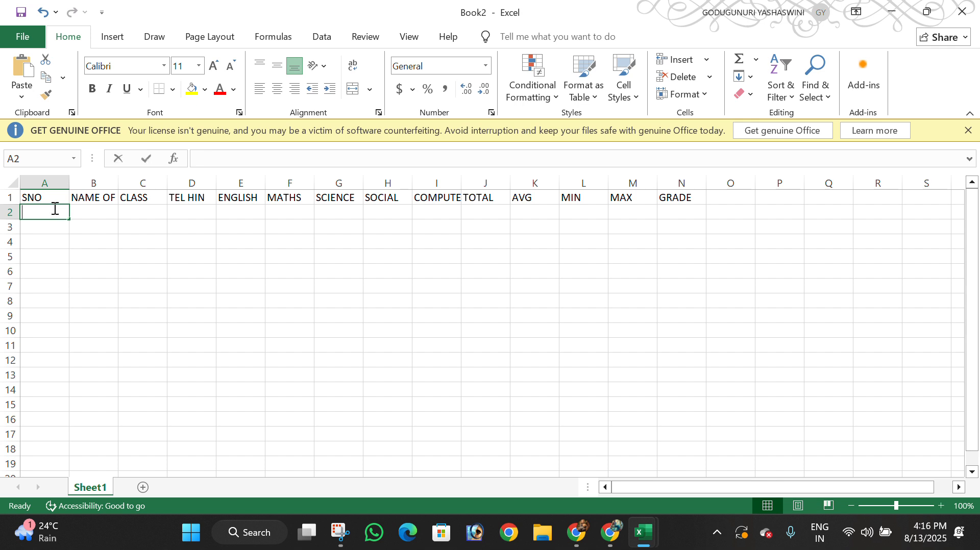
pyautogui.write('1')
pyautogui.click(54, 230)
pyautogui.write('2')
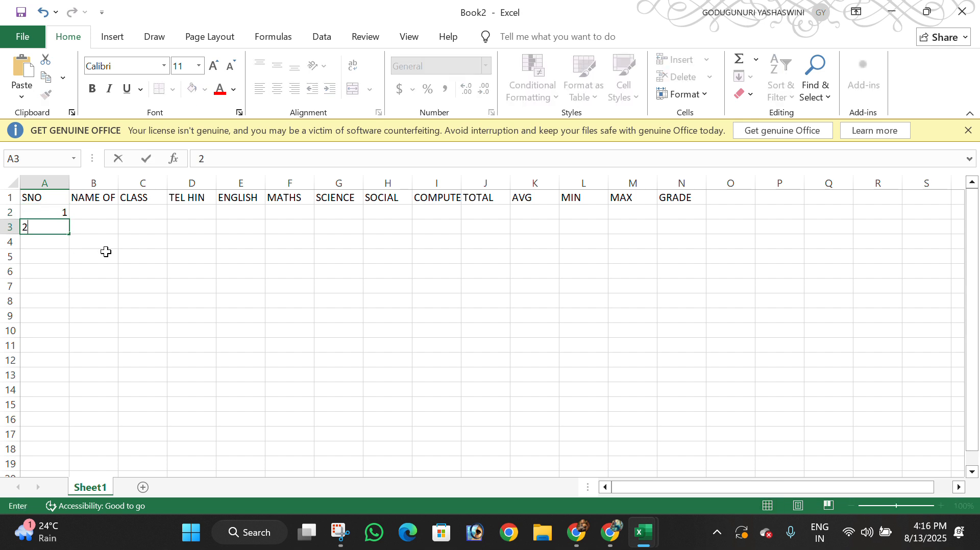
pyautogui.press('Return')
pyautogui.moveTo(47, 213); pyautogui.dragTo(70, 415)
pyautogui.click(199, 343)
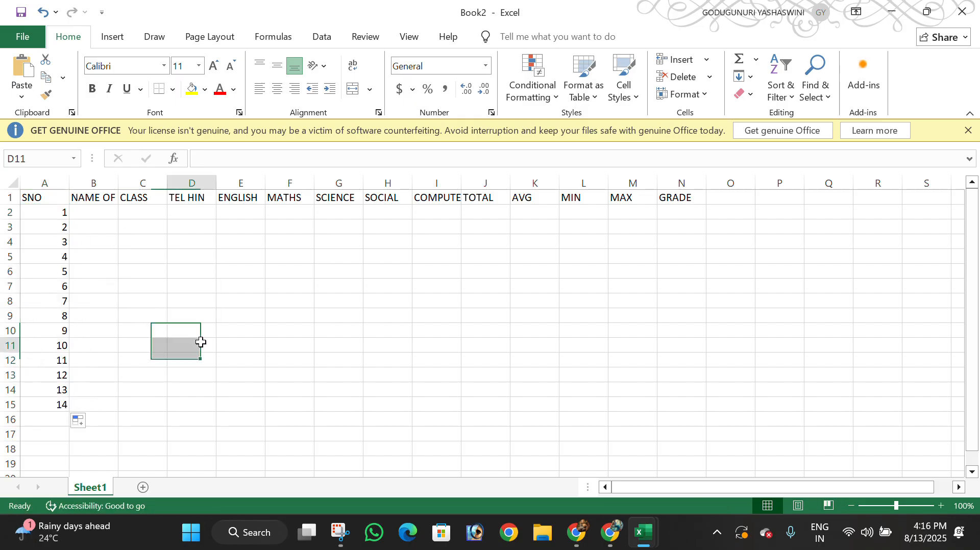
# - Center the contents of column A and of the whole table range A1:O15 horizontally
pyautogui.click(57, 176)
pyautogui.click(275, 92)
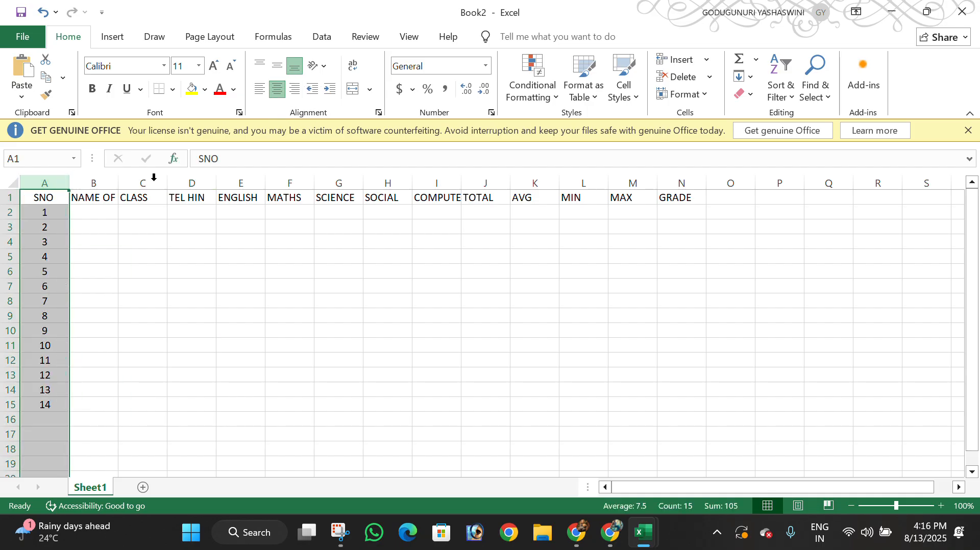
pyautogui.click(132, 269)
pyautogui.moveTo(45, 200); pyautogui.dragTo(713, 401)
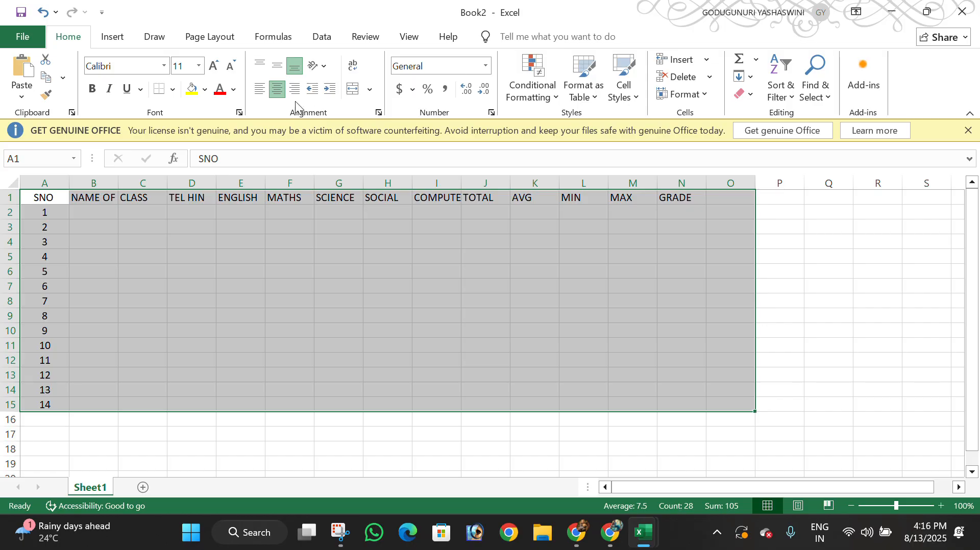
pyautogui.click(278, 90)
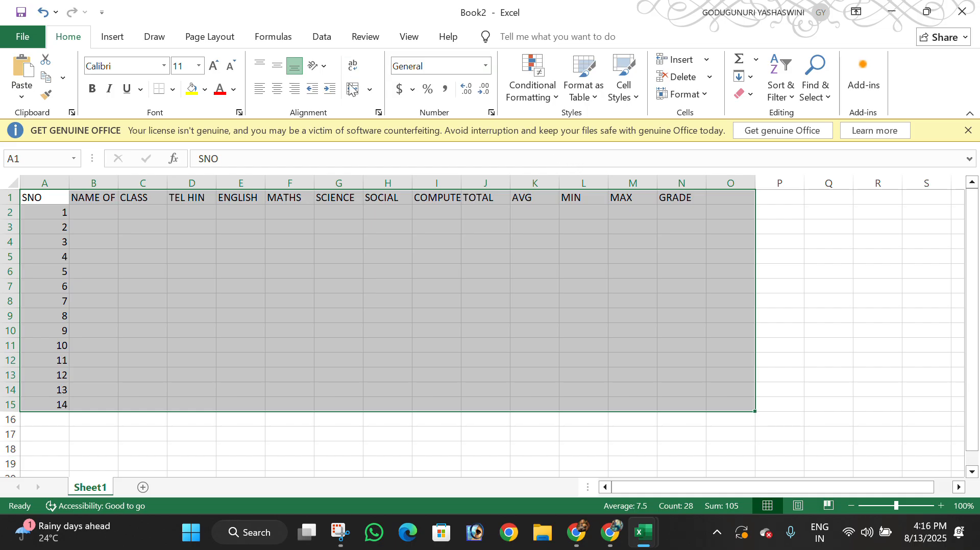
pyautogui.click(279, 90)
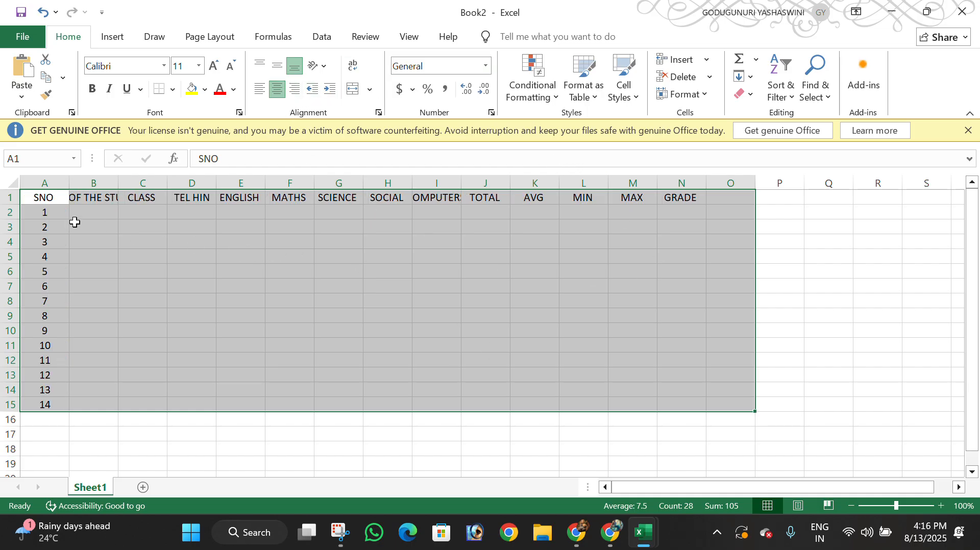
pyautogui.click(233, 317)
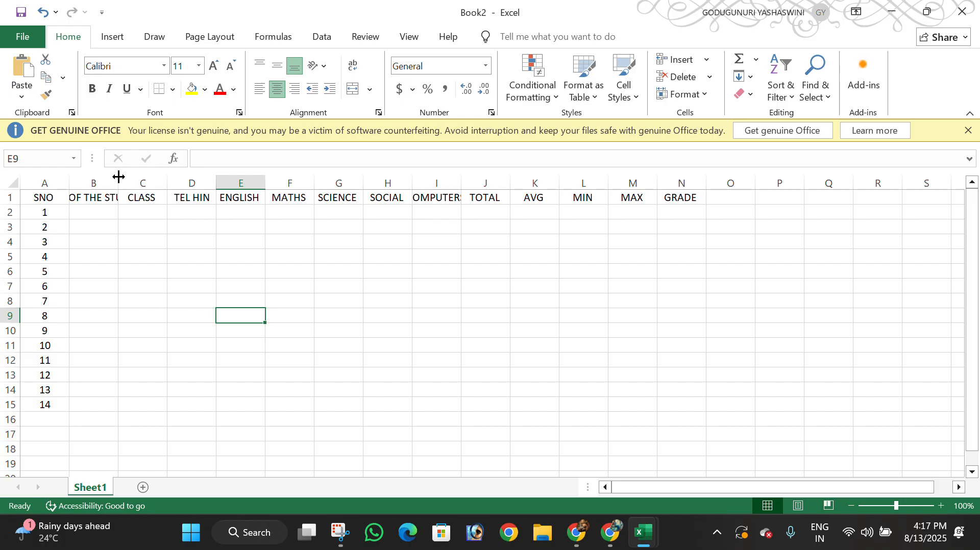
# - Widen column B so the full NAME OF THE STUDENT header fits
pyautogui.moveTo(120, 179); pyautogui.dragTo(194, 178)
pyautogui.click(235, 257)
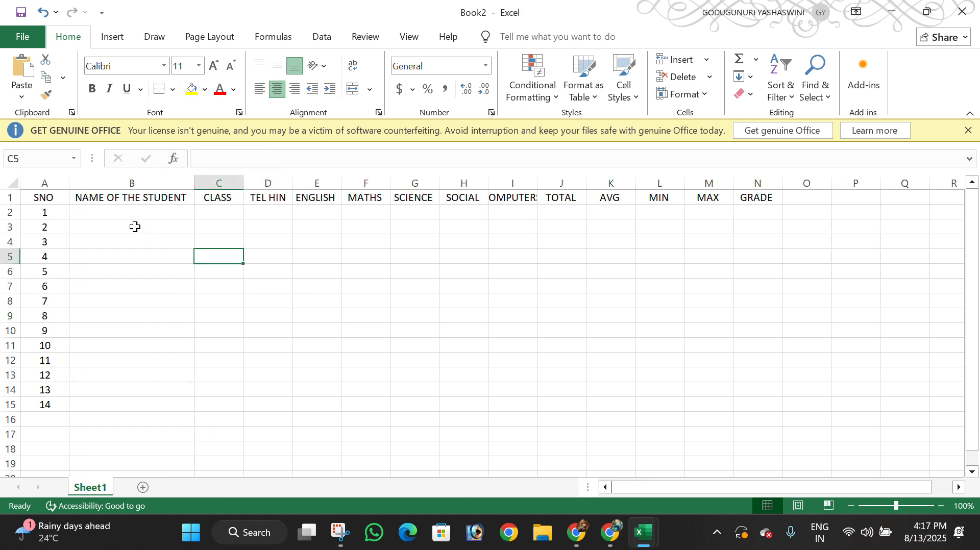
pyautogui.click(131, 198)
pyautogui.click(11, 198)
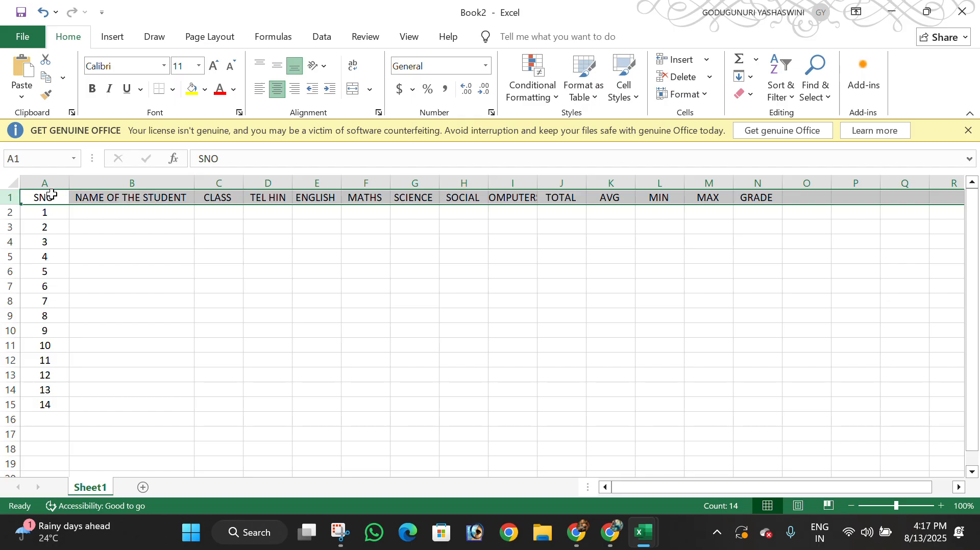
pyautogui.click(317, 276)
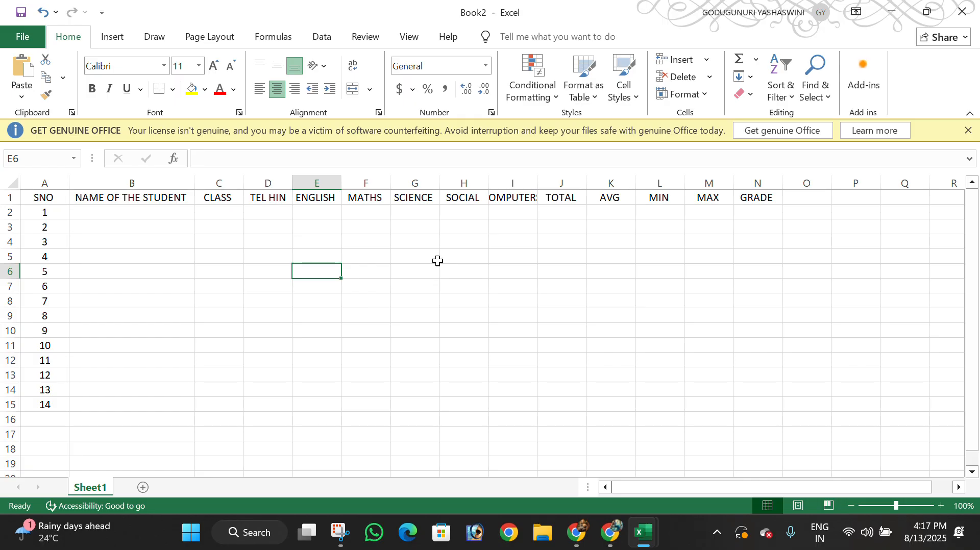
# - Enter the first student's name in B2 and the class 5 in C2
pyautogui.click(147, 211)
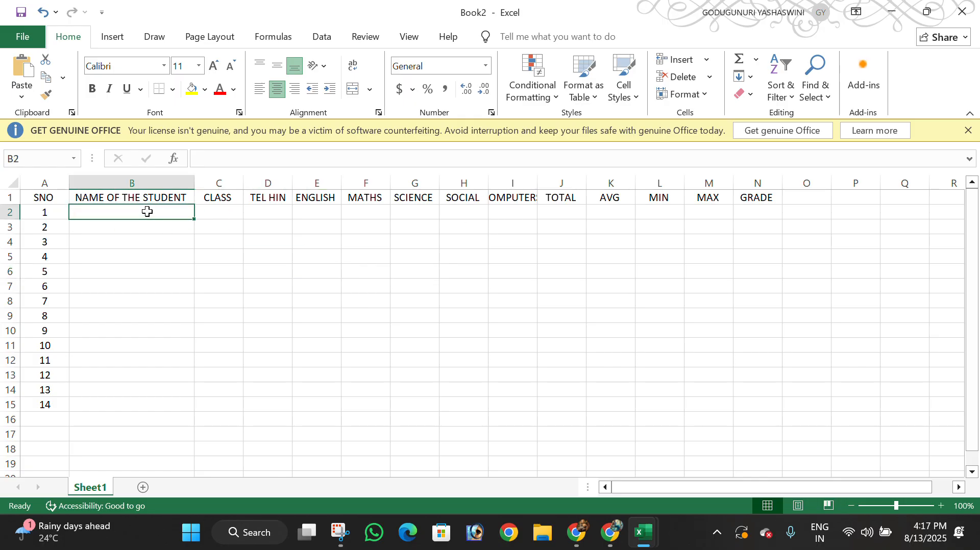
pyautogui.write('RAMU')
pyautogui.press('Tab')
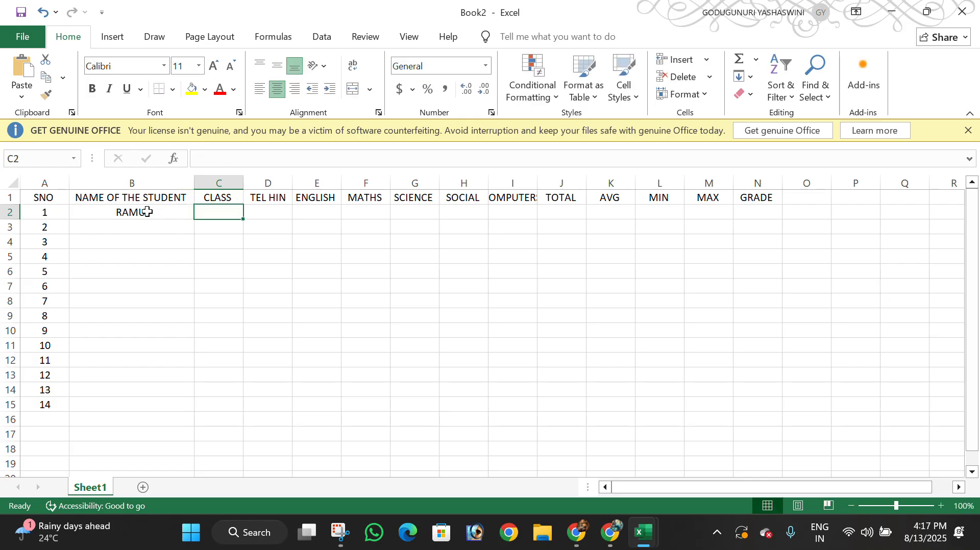
pyautogui.write('5')
pyautogui.press('Tab')
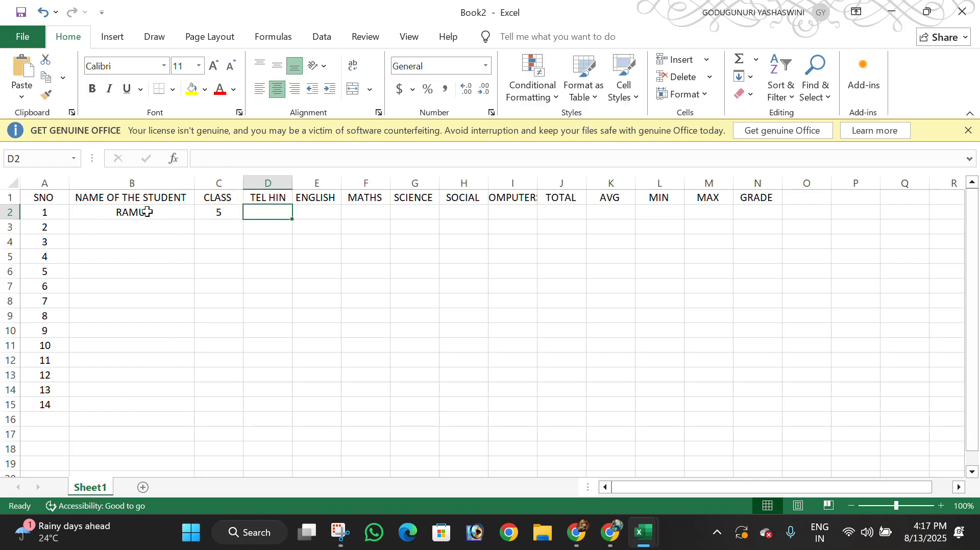
pyautogui.press('Left')
pyautogui.press('Right')
pyautogui.doubleClick(273, 199)
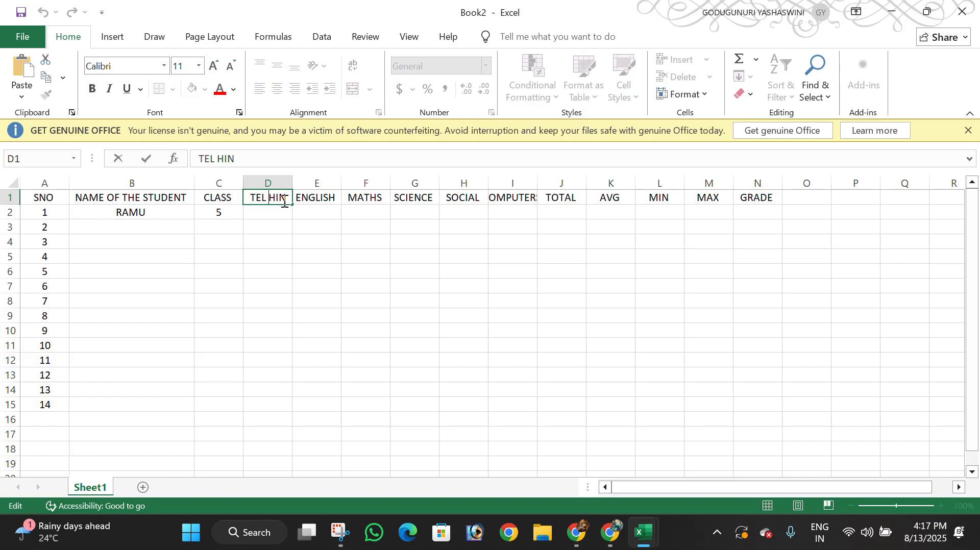
pyautogui.moveTo(291, 198); pyautogui.dragTo(269, 198)
pyautogui.click(442, 317)
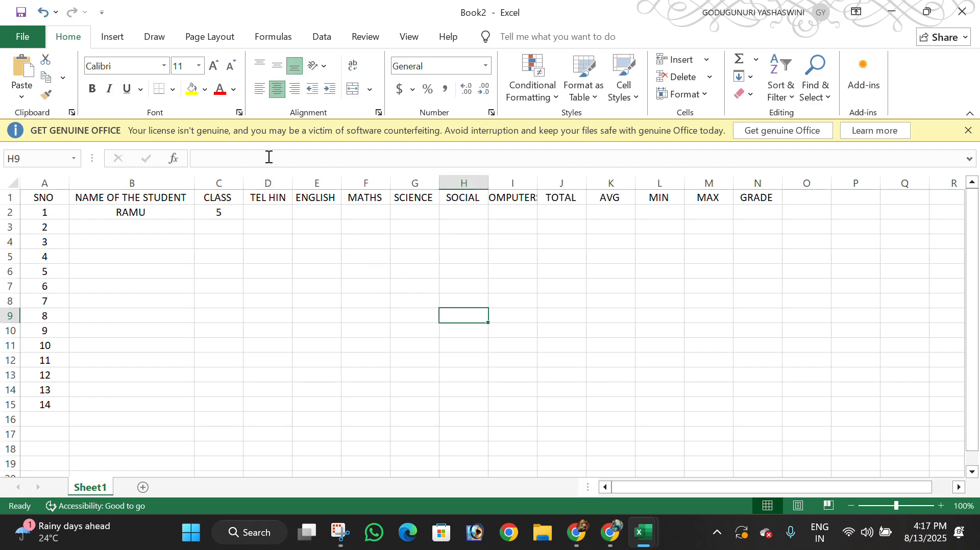
# - Insert an empty column before the TEL HIN column
pyautogui.click(267, 183)
pyautogui.rightClick(267, 180)
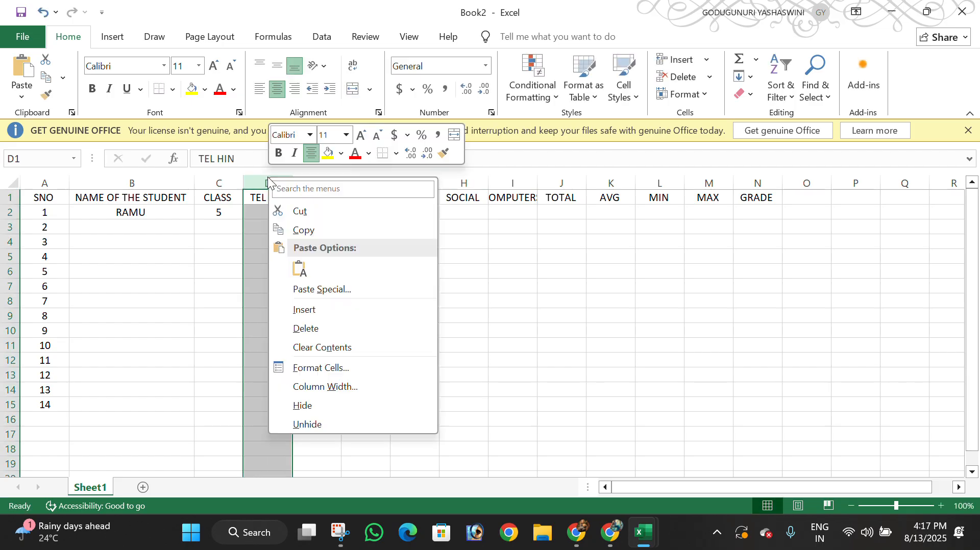
pyautogui.click(336, 313)
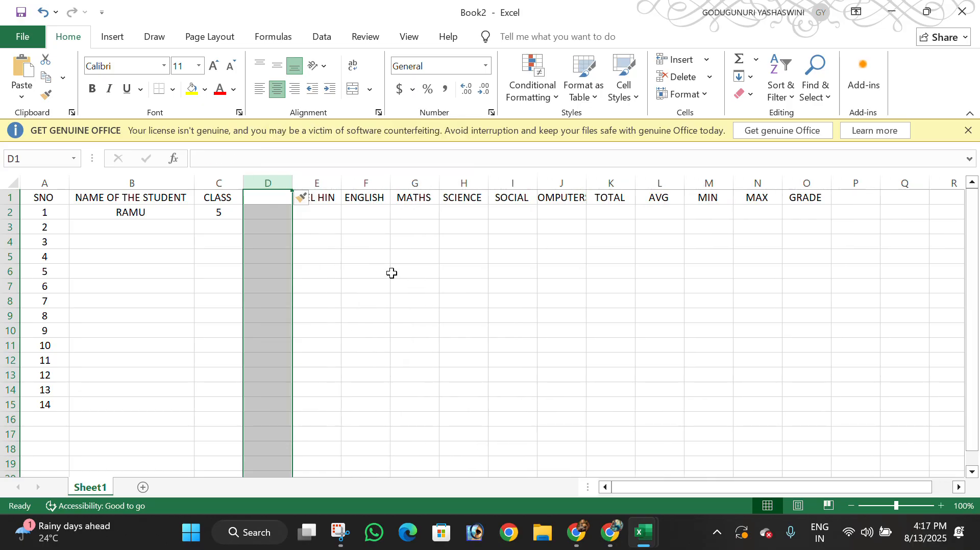
# - Split the TEL HIN header by moving TEL into D1 and leaving HIN in E1
pyautogui.click(317, 199)
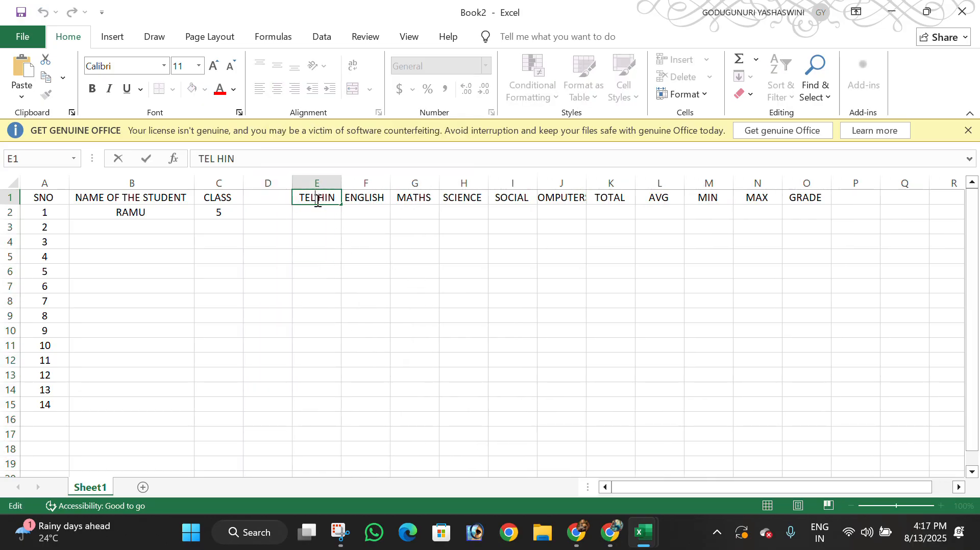
pyautogui.moveTo(317, 199); pyautogui.dragTo(295, 202)
pyautogui.hotkey('ctrl', 'x')
pyautogui.click(267, 198)
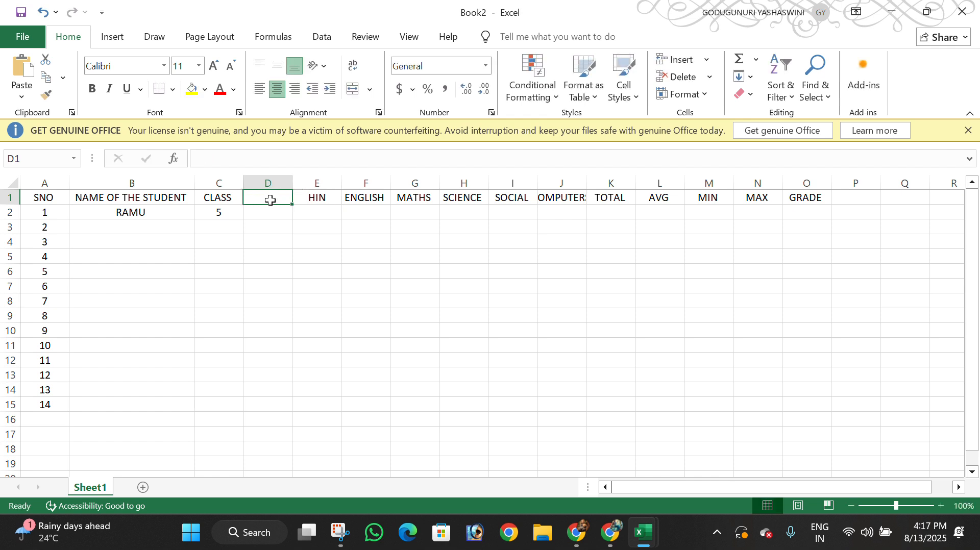
pyautogui.hotkey('ctrl', 'v')
pyautogui.click(413, 289)
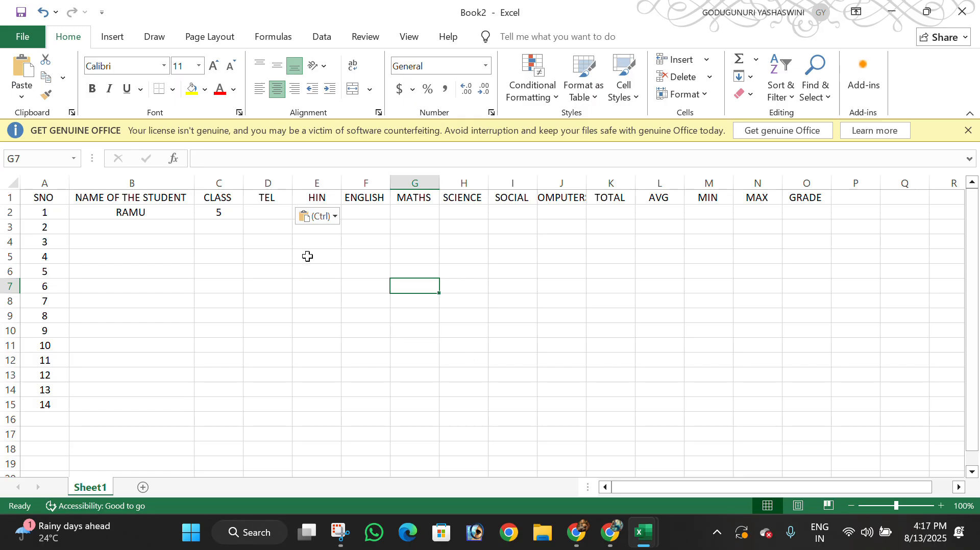
# - Enter the first student's marks in row 2: TEL 89, HIN 78, ENGLISH 98 and MATHS 95
pyautogui.click(265, 216)
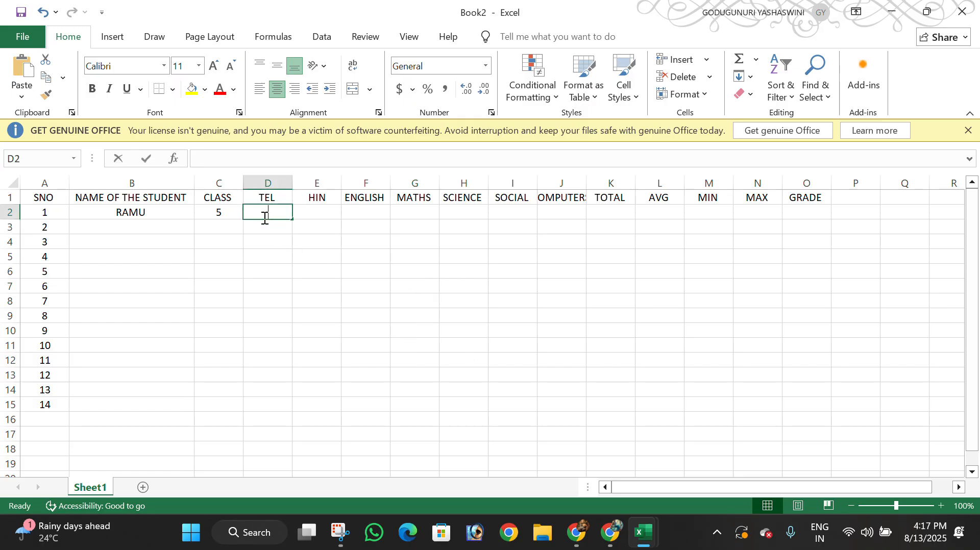
pyautogui.write('89')
pyautogui.press('Tab')
pyautogui.write('78')
pyautogui.press('Tab')
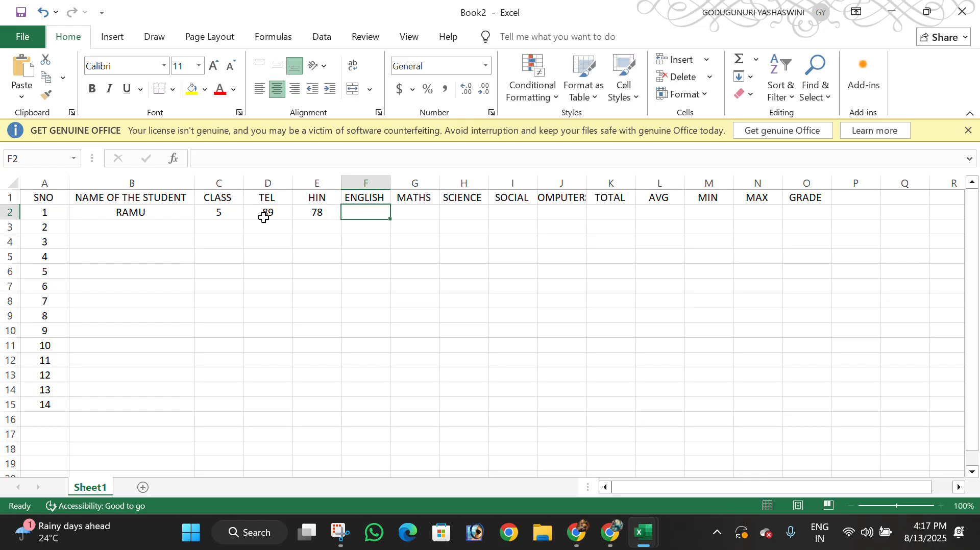
pyautogui.write('98')
pyautogui.press('Tab')
pyautogui.write('9')
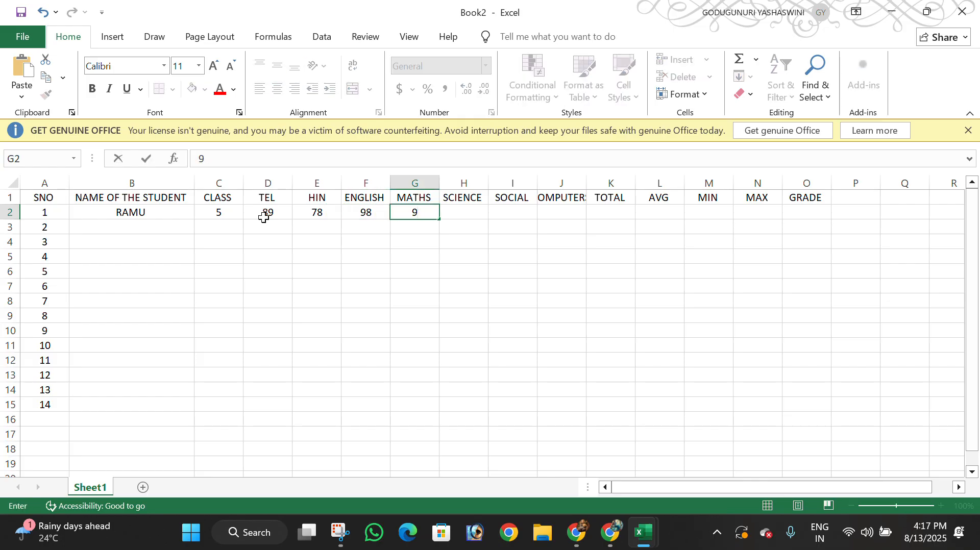
pyautogui.write('5')
pyautogui.press('Tab')
# - Enter the first student's remaining marks: 76 for SCIENCE, 87 for SOCIAL and 97 for computers in J2
pyautogui.write('45')
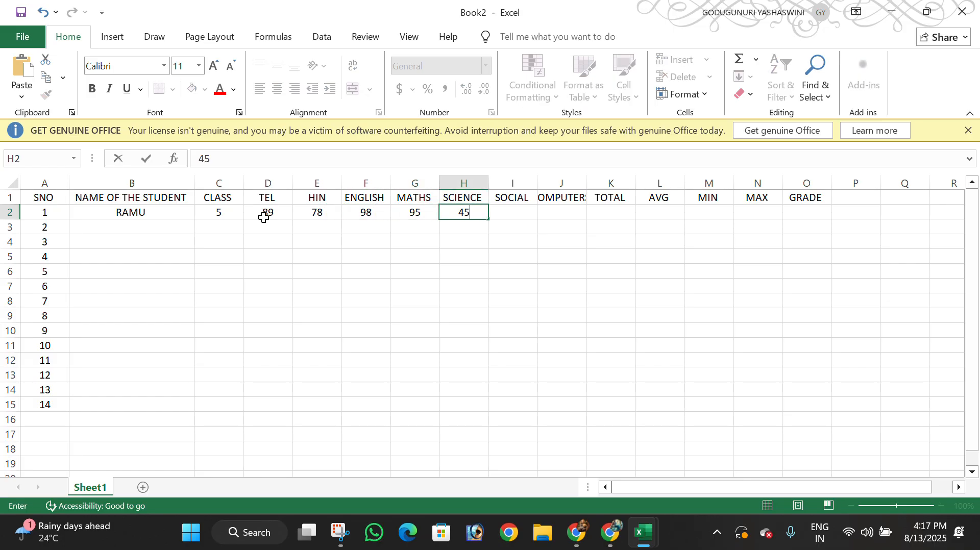
pyautogui.write('6')
pyautogui.press('Tab')
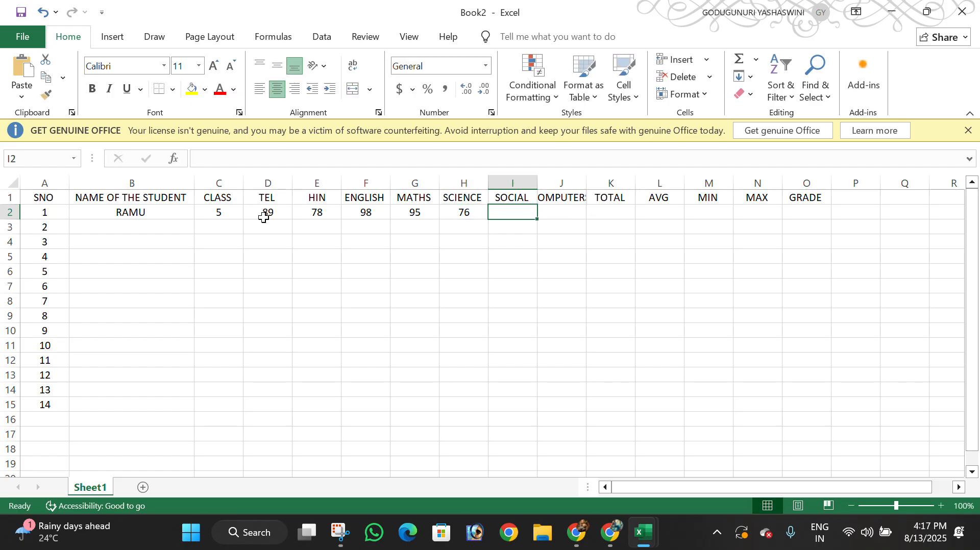
pyautogui.write('87')
pyautogui.press('Tab')
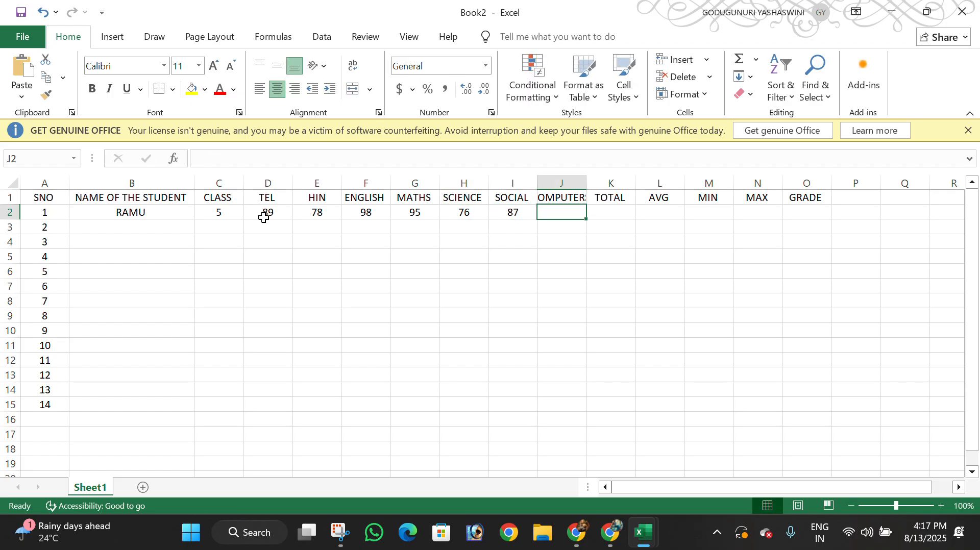
pyautogui.write('97')
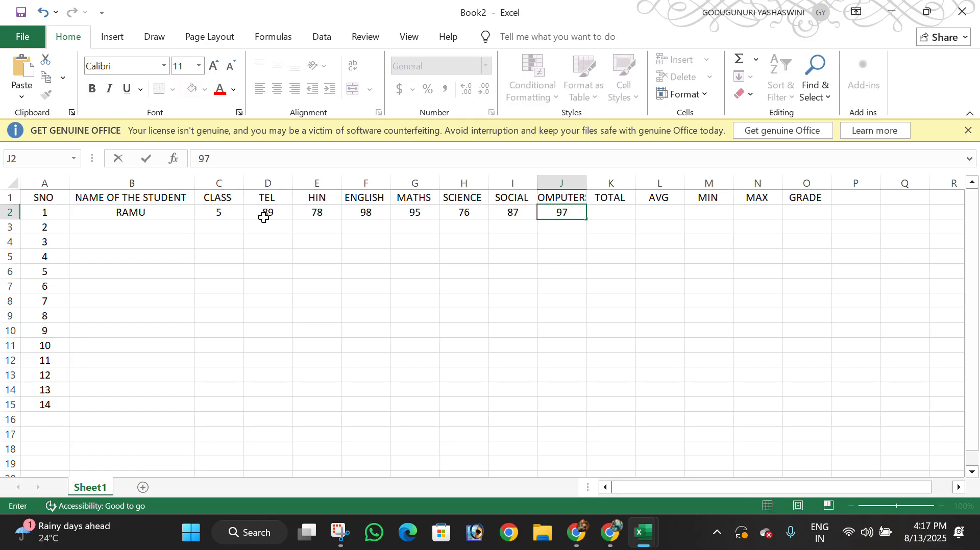
pyautogui.press('Tab')
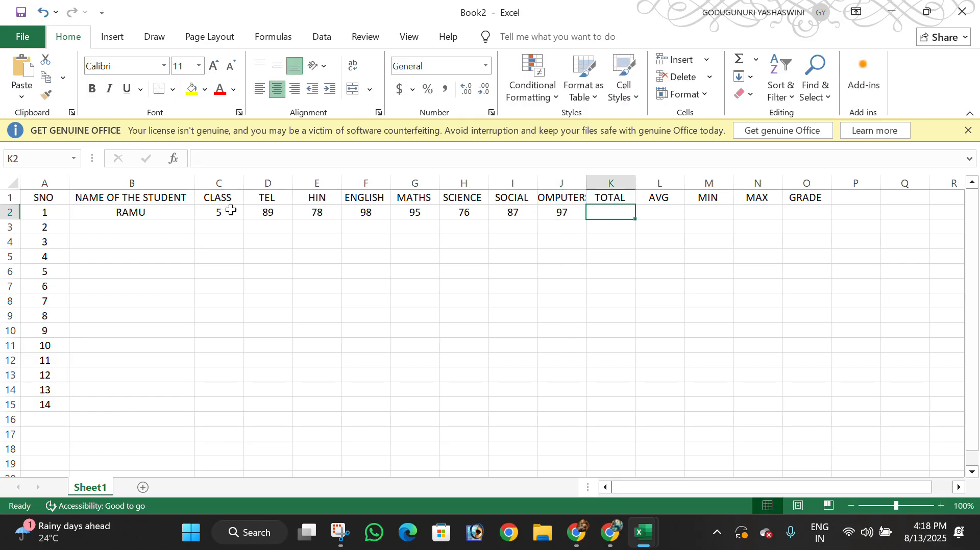
# - Enter the second student's name in cell B3
pyautogui.click(137, 226)
pyautogui.write('si')
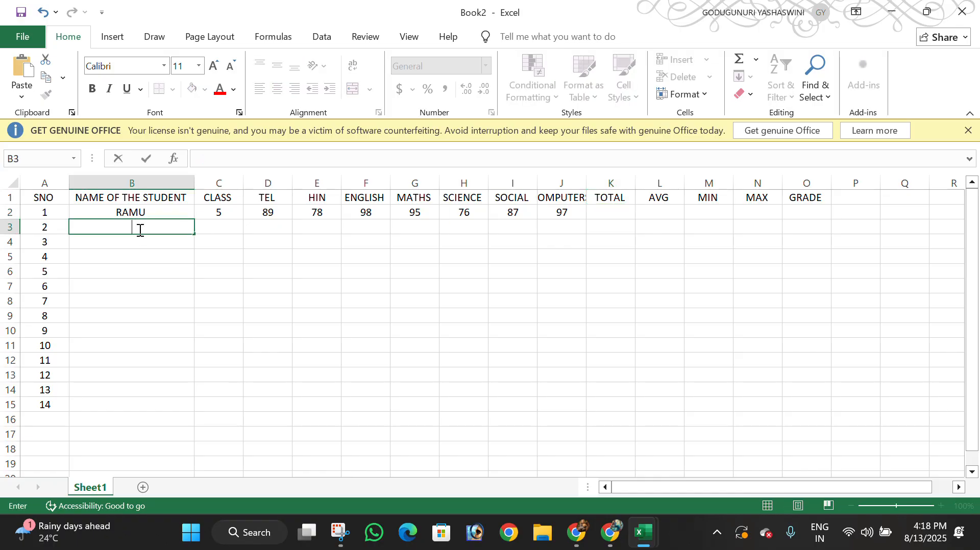
pyautogui.write('SOMU')
pyautogui.press('Tab')
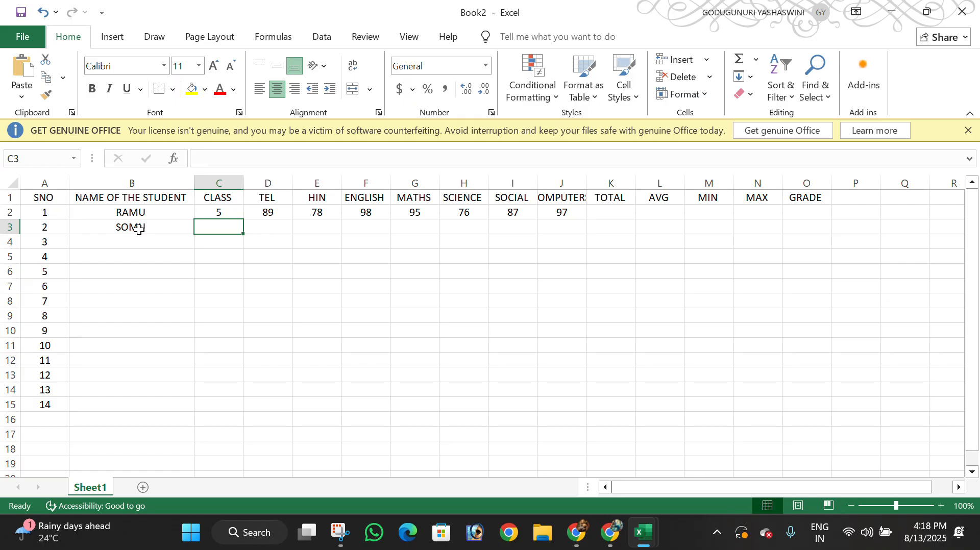
# - Set the CLASS value in C2 to 98 and enter 98 in C3 as well
pyautogui.press('Up')
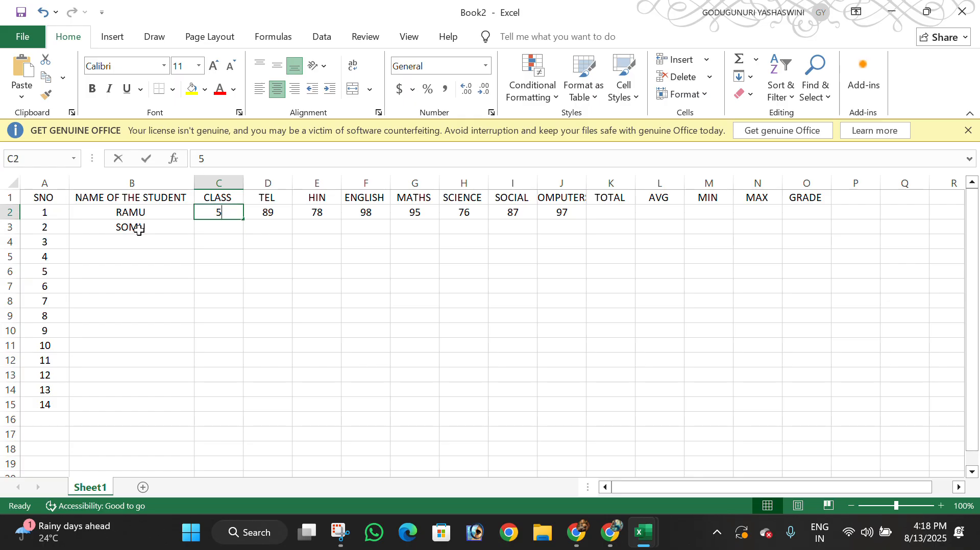
pyautogui.write('98')
pyautogui.press('Return')
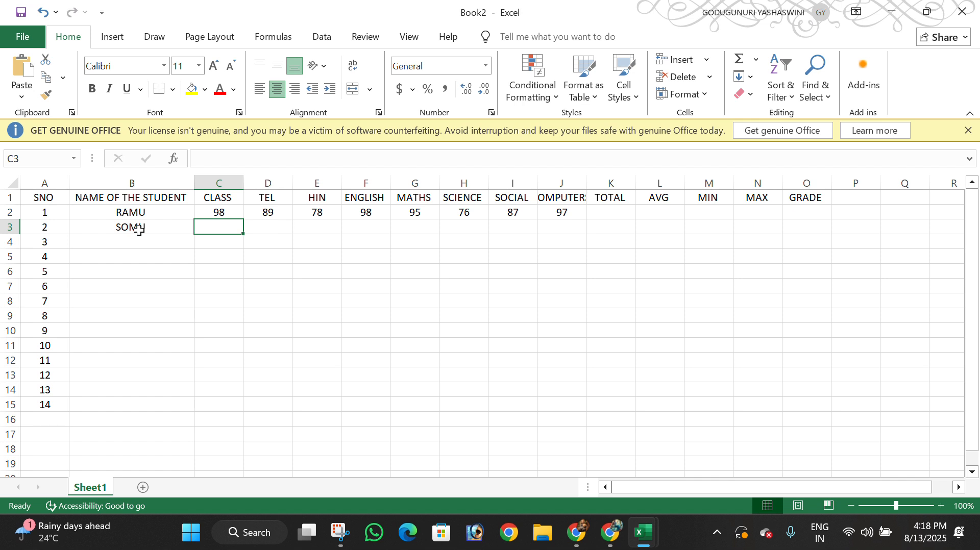
pyautogui.write('98')
pyautogui.press('Tab')
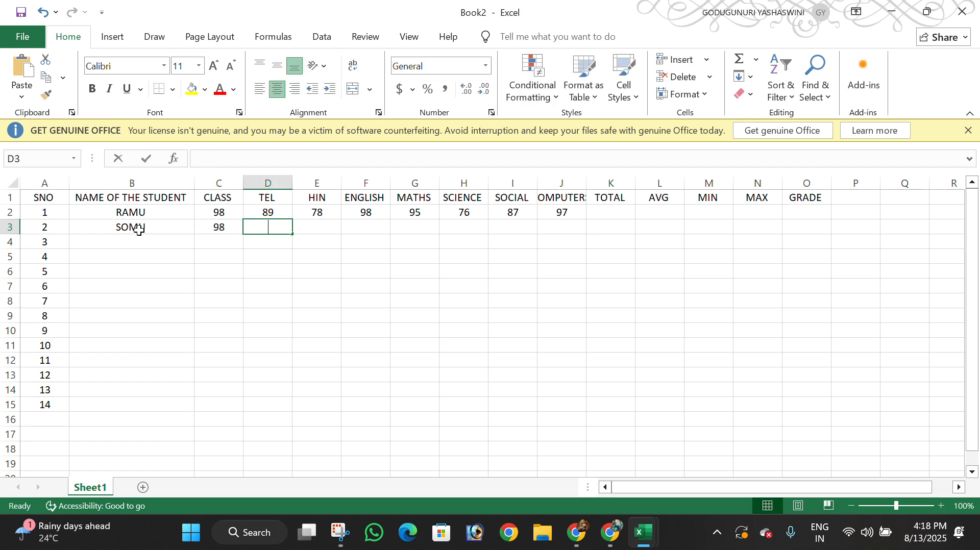
# - Enter the second student's marks in row 3: TEL 98, HIN 99, ENGLISH 89 and MATHS 90
pyautogui.write('98')
pyautogui.press('Tab')
pyautogui.write('99')
pyautogui.press('Tab')
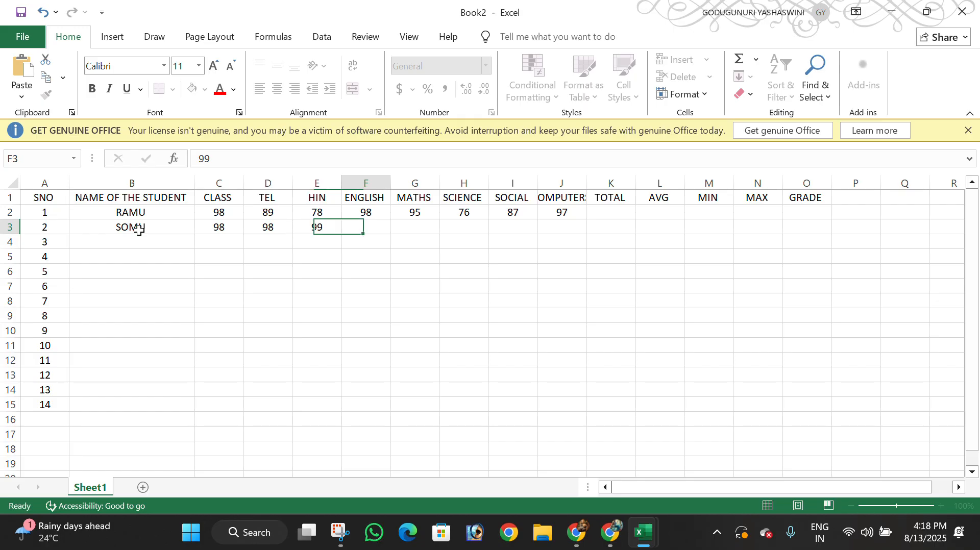
pyautogui.write('89')
pyautogui.press('Tab')
pyautogui.write('90')
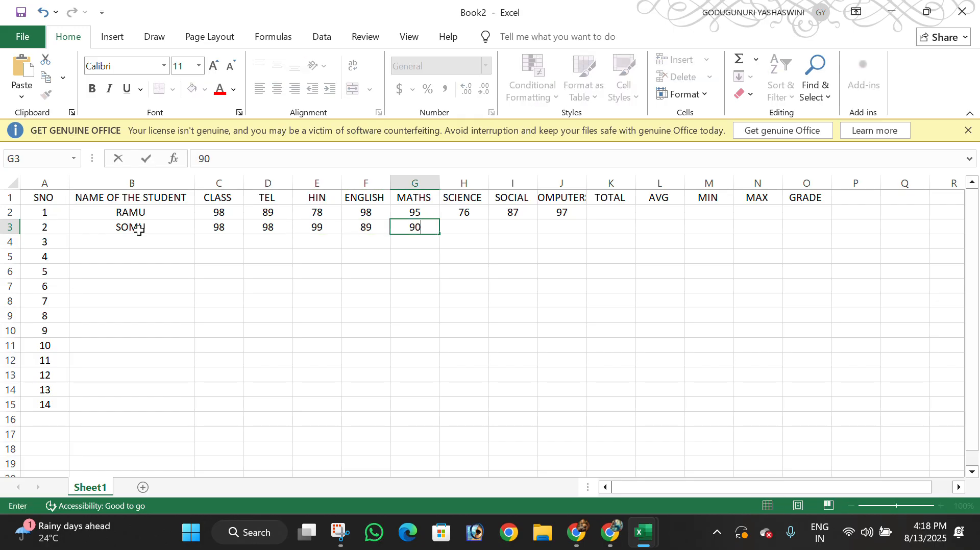
pyautogui.press('Tab')
# - Enter the second student's remaining marks: 95 for SCIENCE, 99 for SOCIAL and 98 for computers in J3
pyautogui.write('95')
pyautogui.press('Tab')
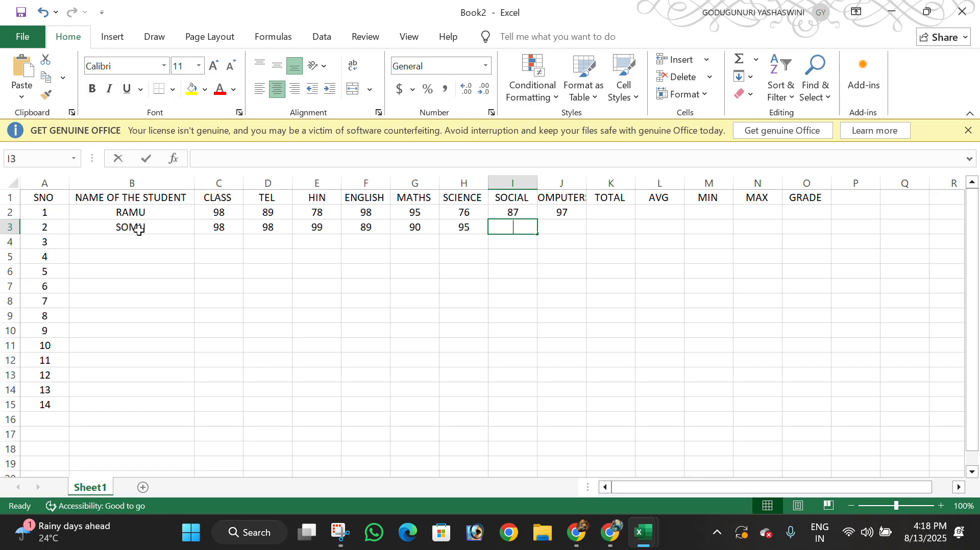
pyautogui.write('99')
pyautogui.hotkey('ctrl', 'Return')
pyautogui.press('Tab')
pyautogui.write('98')
pyautogui.press('Tab')
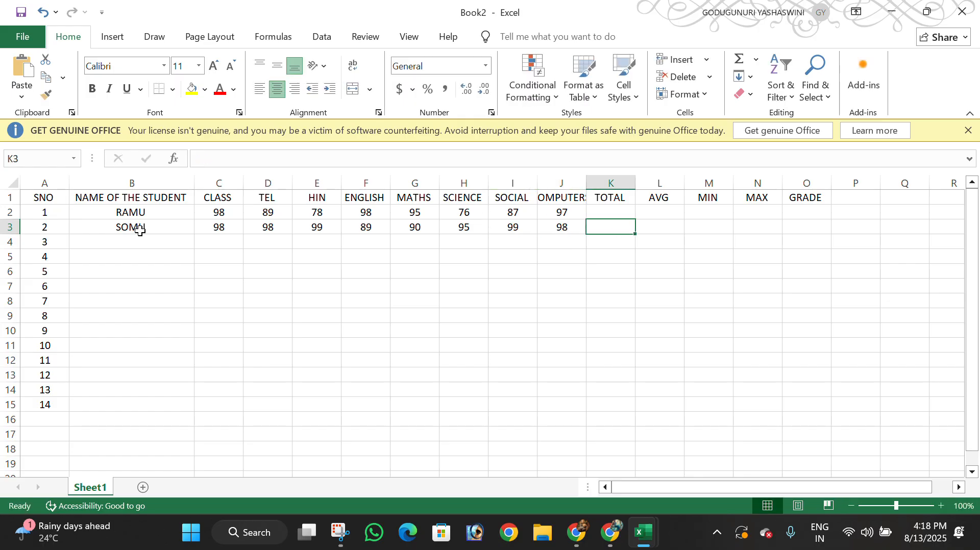
# - Enter the third student's name in cell B4
pyautogui.press('Down')
pyautogui.press('Down')
pyautogui.press('Up')
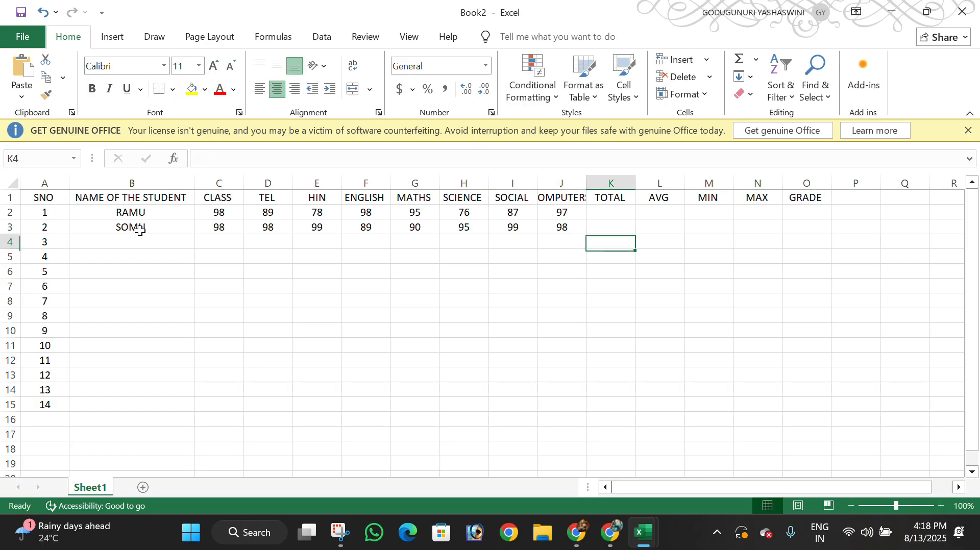
pyautogui.press('Left')
pyautogui.press('Left')
pyautogui.press('Left')
pyautogui.press('Left')
pyautogui.press('Left')
pyautogui.press('Left')
pyautogui.press('Left')
pyautogui.press('Left')
pyautogui.press('Left')
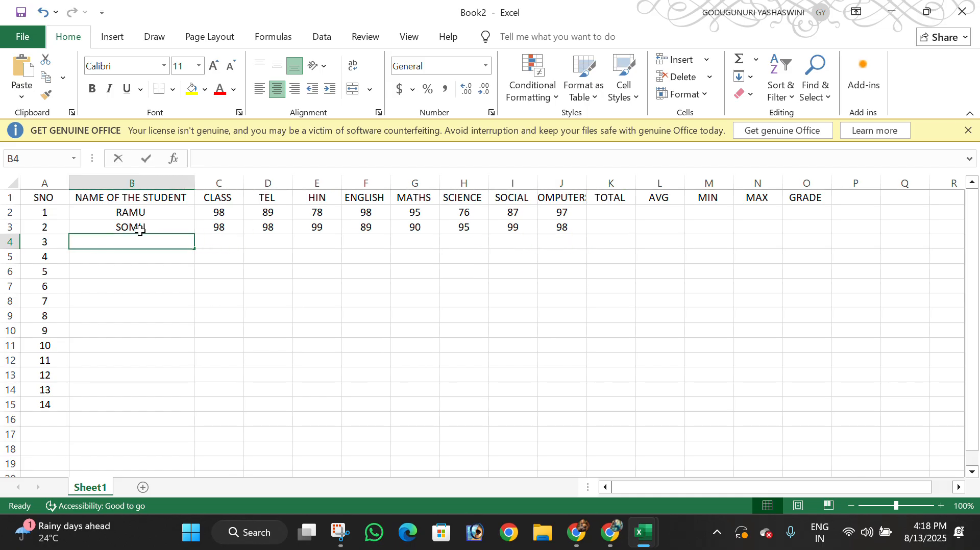
pyautogui.write('GEETHA')
pyautogui.press('Tab')
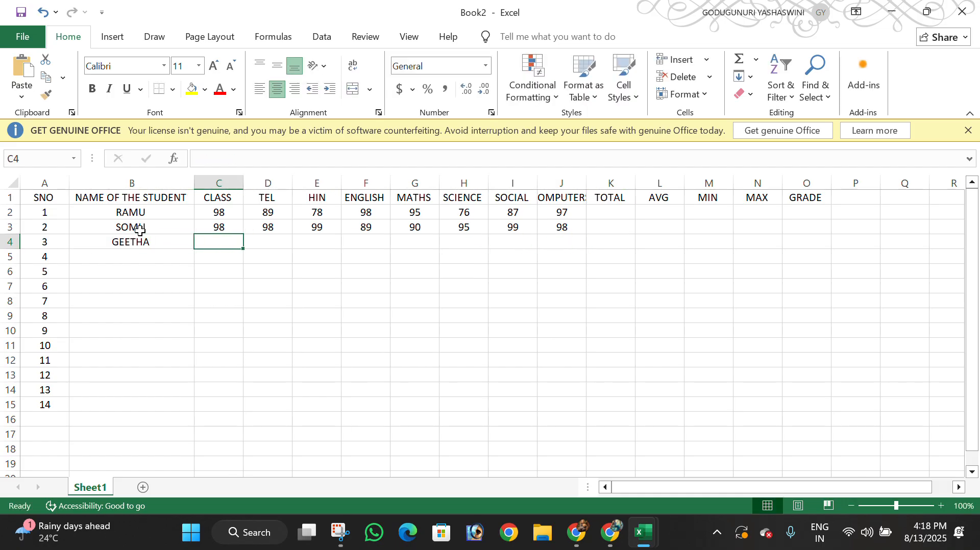
# - Enter 35 under CLASS in C4 and 67 under TEL in D4 for the third student
pyautogui.write('35')
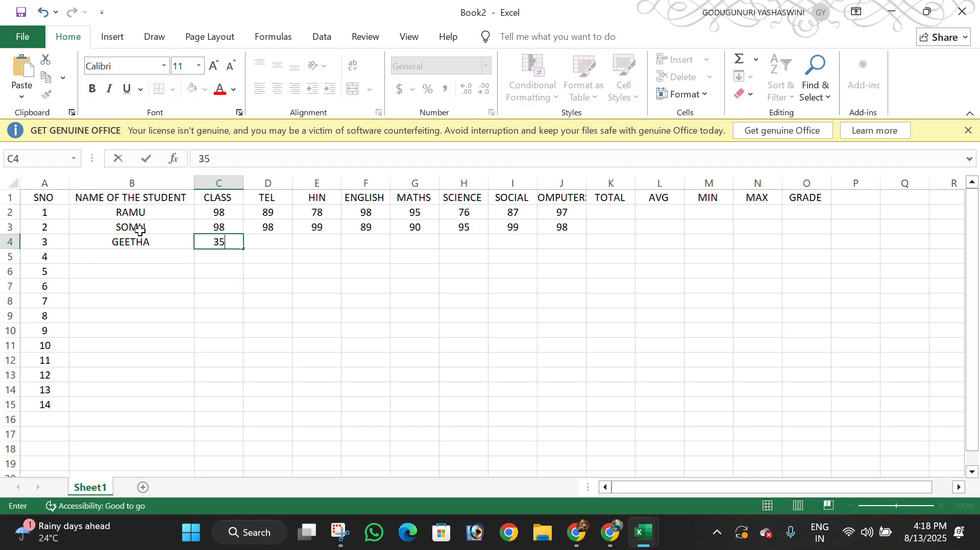
pyautogui.press('Tab')
pyautogui.write('6787')
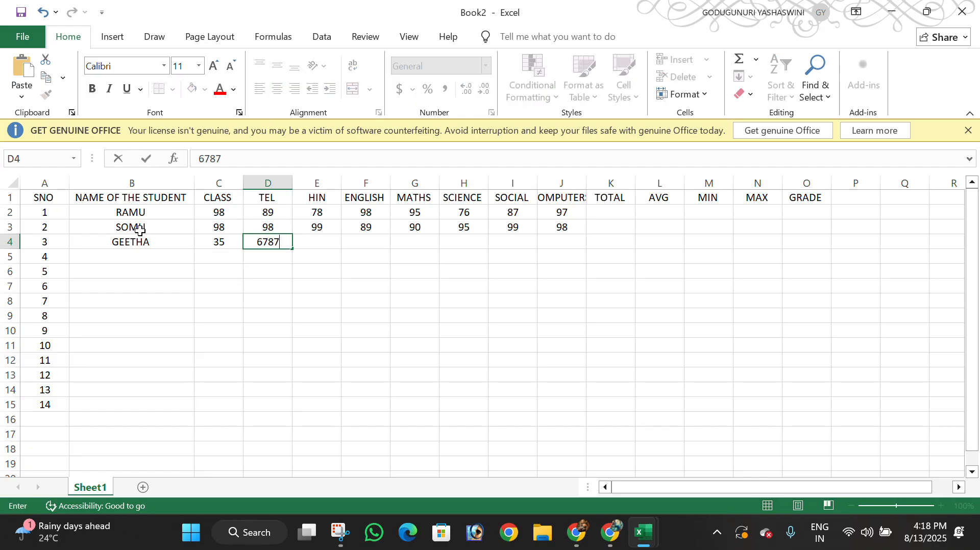
pyautogui.press('BackSpace')
pyautogui.press('BackSpace')
pyautogui.press('BackSpace')
pyautogui.write('7')
pyautogui.press('Tab')
# - Enter the third student's marks in row 4: HIN 76, ENGLISH 75 and MATHS 65
pyautogui.write('6')
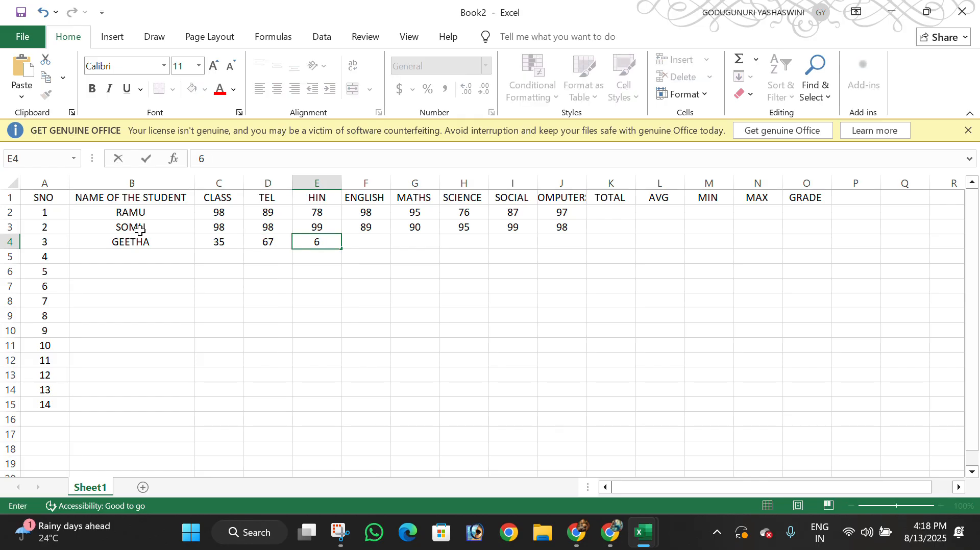
pyautogui.write('768')
pyautogui.press('BackSpace')
pyautogui.press('BackSpace')
pyautogui.press('BackSpace')
pyautogui.write('76')
pyautogui.press('Tab')
pyautogui.write('75')
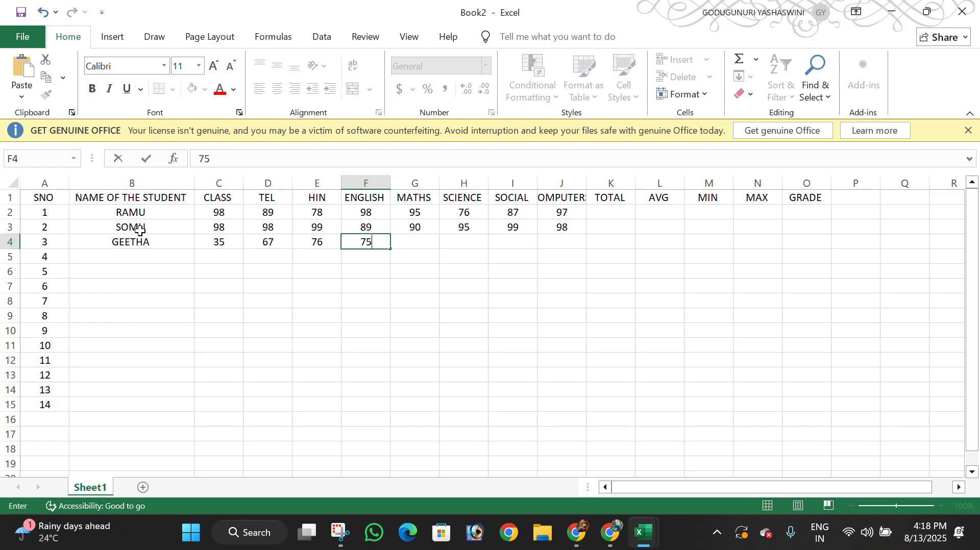
pyautogui.press('Tab')
pyautogui.write('65')
pyautogui.press('Tab')
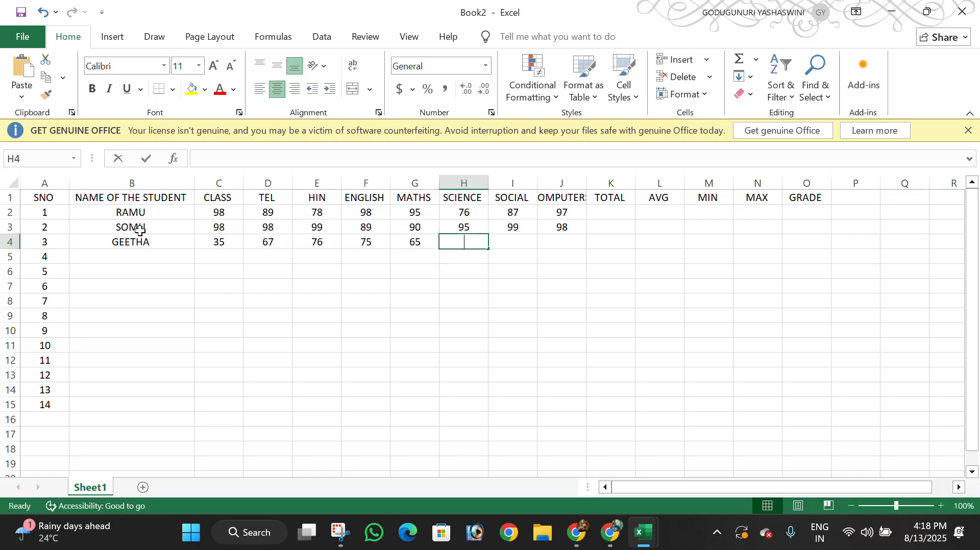
# - Enter the third student's remaining marks in row 4: SCIENCE 78, SOCIAL 81 and COMPUTERS 85
pyautogui.write('78')
pyautogui.press('Tab')
pyautogui.write('8')
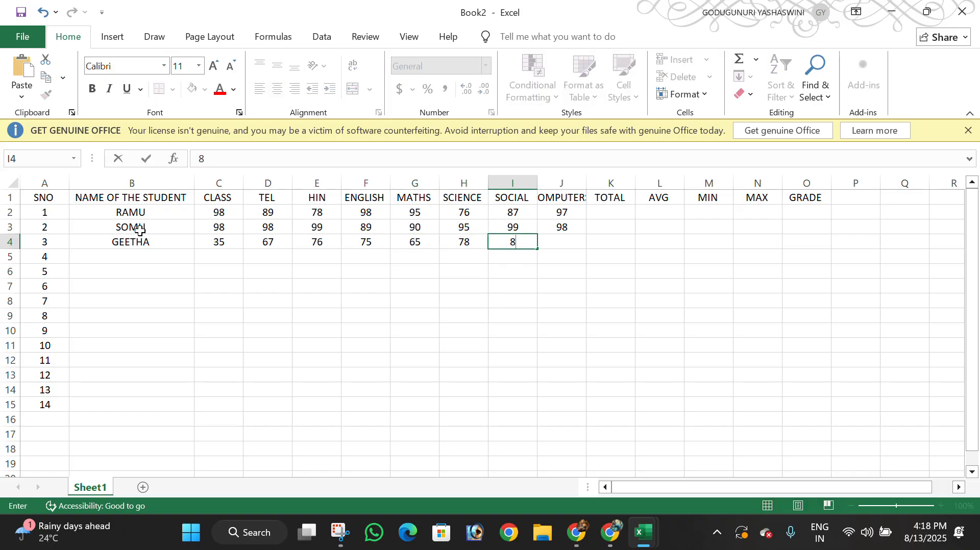
pyautogui.write('1')
pyautogui.press('Tab')
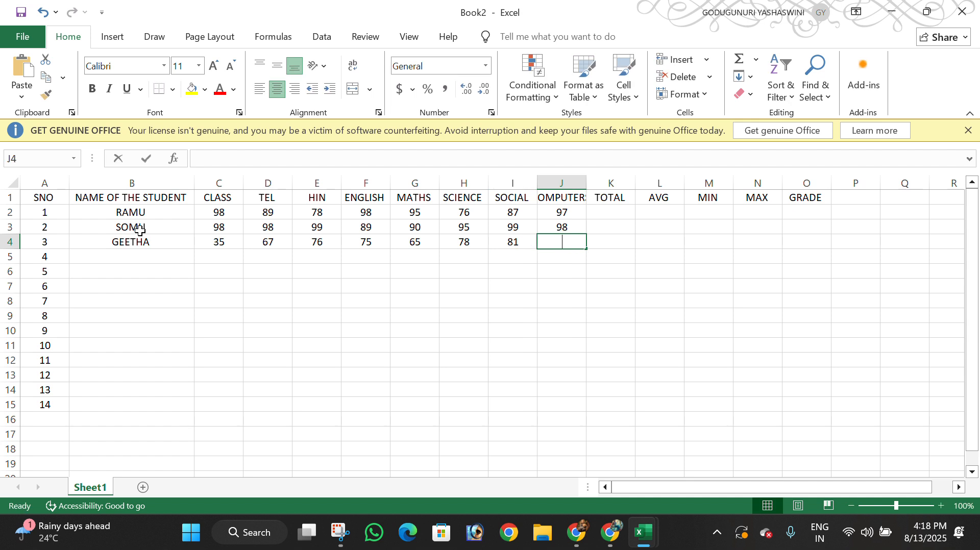
pyautogui.write('85')
pyautogui.press('Tab')
# - Enter the fourth student's name in cell B5
pyautogui.press('Down')
pyautogui.press('Left')
pyautogui.press('Left')
pyautogui.press('Left')
pyautogui.press('Left')
pyautogui.press('Left')
pyautogui.press('Left')
pyautogui.press('Left')
pyautogui.press('Left')
pyautogui.press('Left')
pyautogui.press('Left')
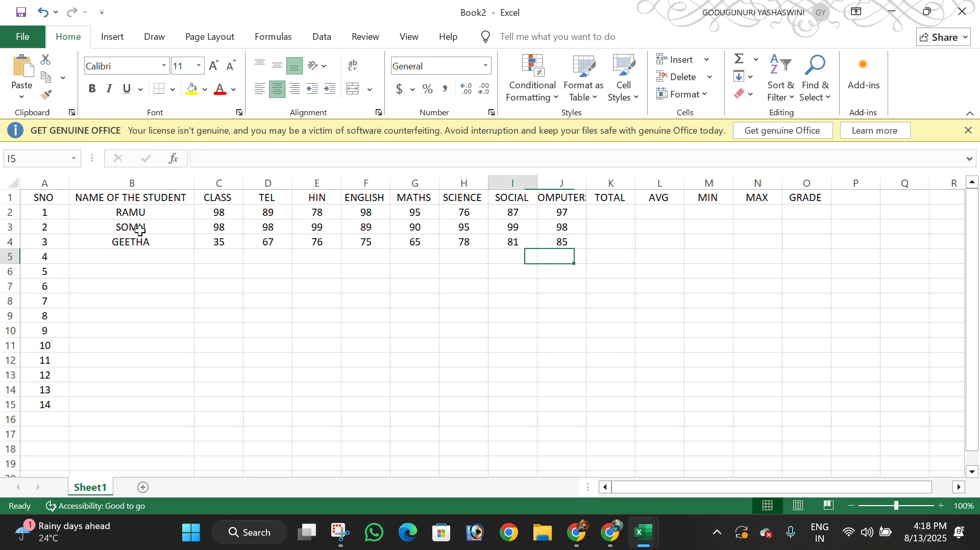
pyautogui.press('Right')
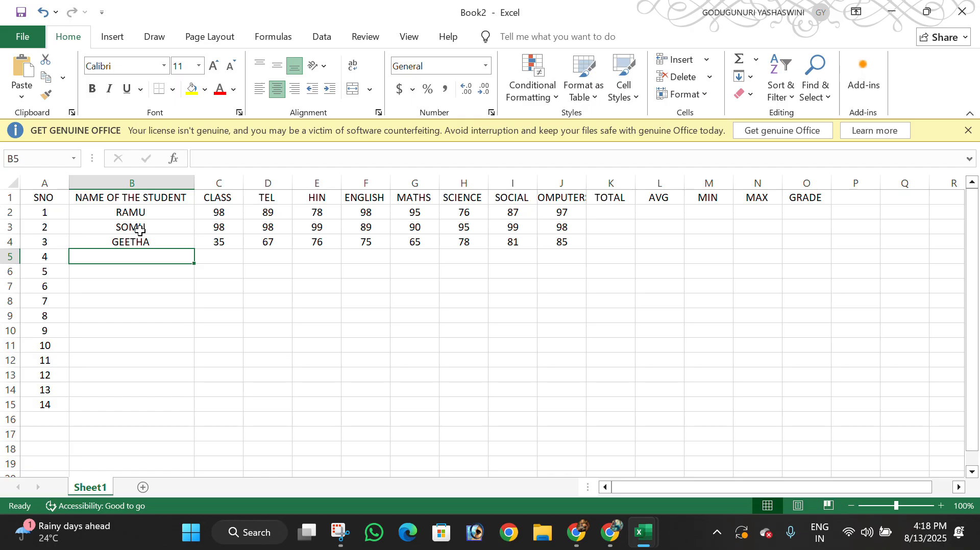
pyautogui.write('sree')
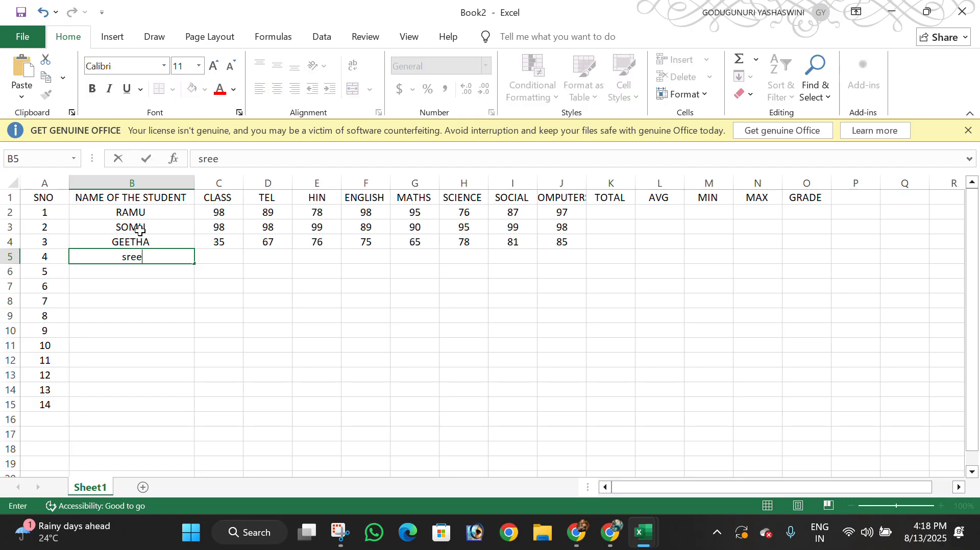
pyautogui.write('latha')
pyautogui.press('Tab')
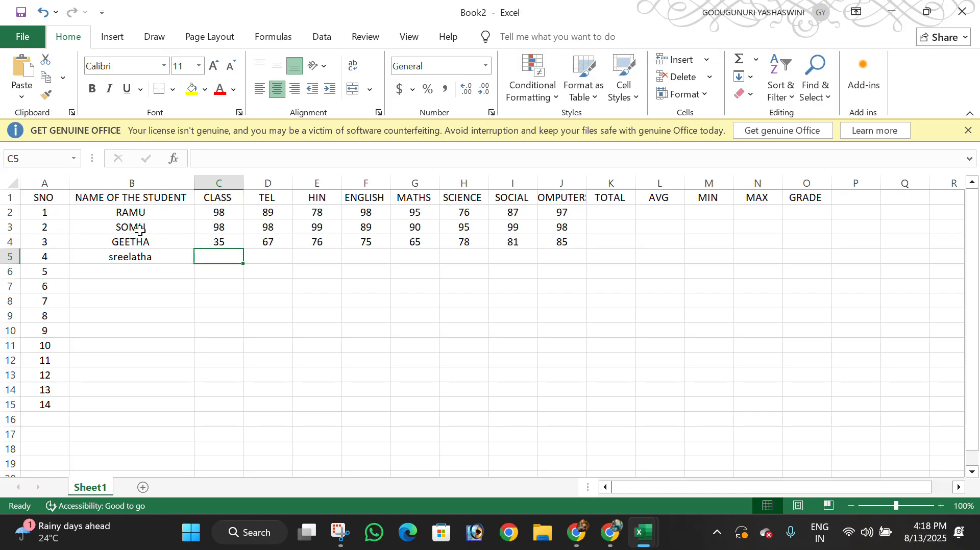
# - Enter the fourth student's values in row 5: CLASS 17, TEL 76, HIN 89 and ENGLISH 65
pyautogui.write('17')
pyautogui.press('Tab')
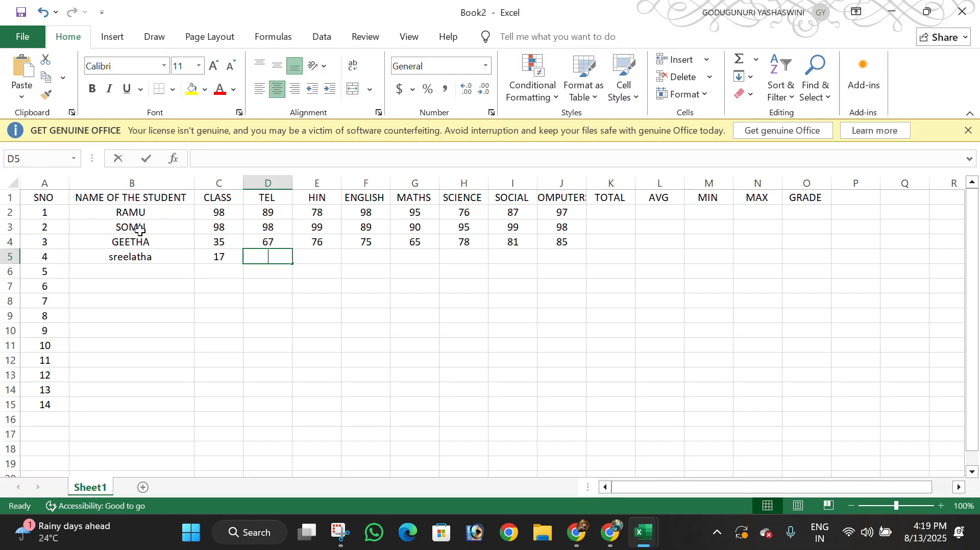
pyautogui.write('76')
pyautogui.press('Tab')
pyautogui.write('89')
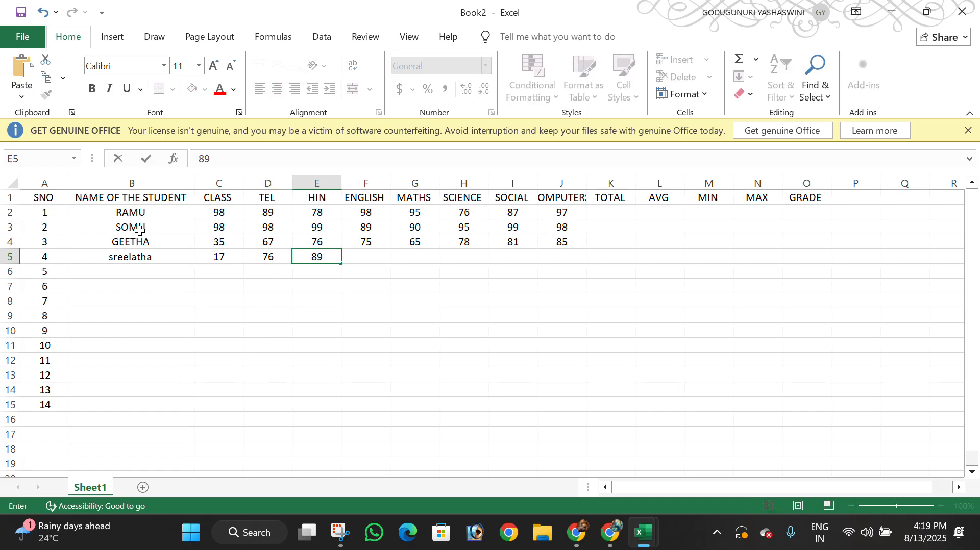
pyautogui.press('Tab')
pyautogui.write('65')
pyautogui.press('Tab')
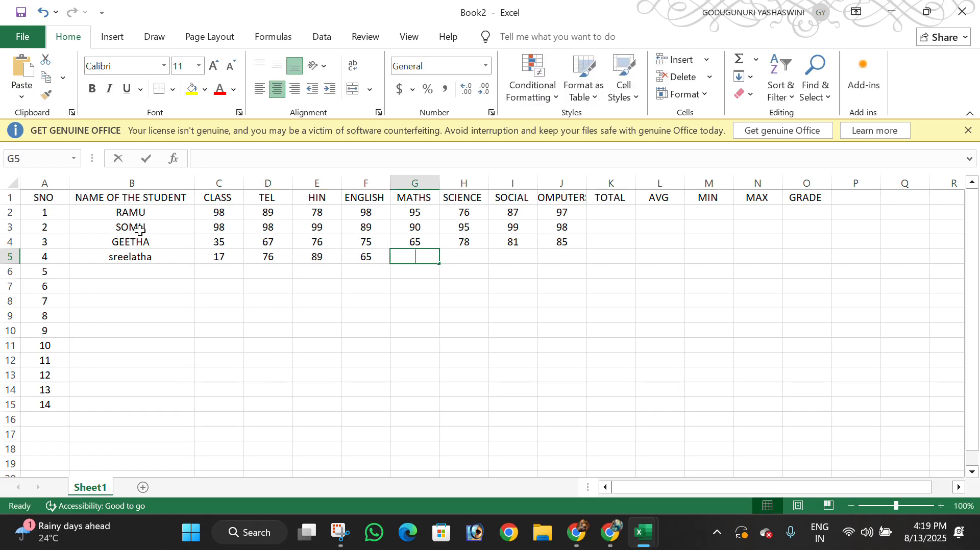
# - Enter the fourth student's remaining marks in row 5: MATHS 77, SCIENCE 88, SOCIAL 99 and COMPUTERS 91
pyautogui.write('77')
pyautogui.press('Tab')
pyautogui.write('88')
pyautogui.press('Tab')
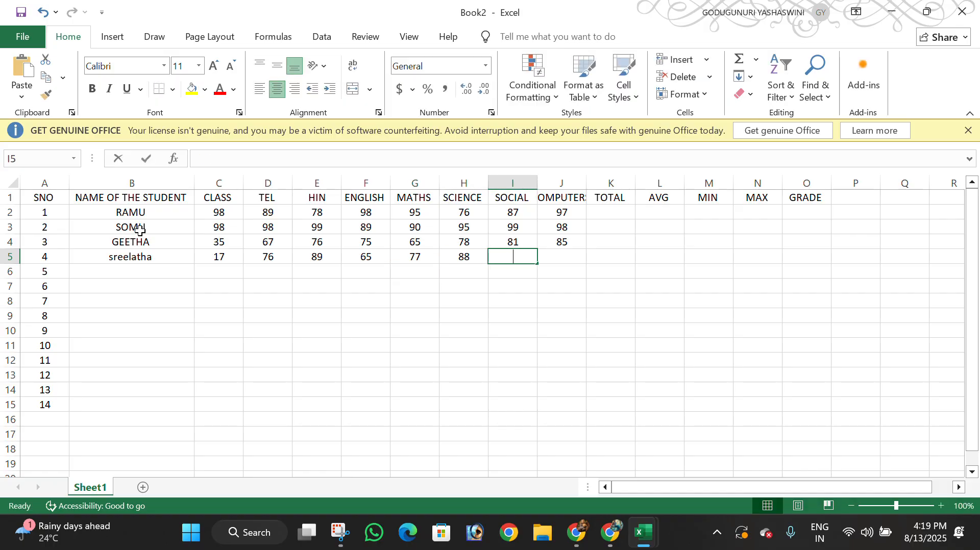
pyautogui.write('99')
pyautogui.press('Tab')
pyautogui.write('9')
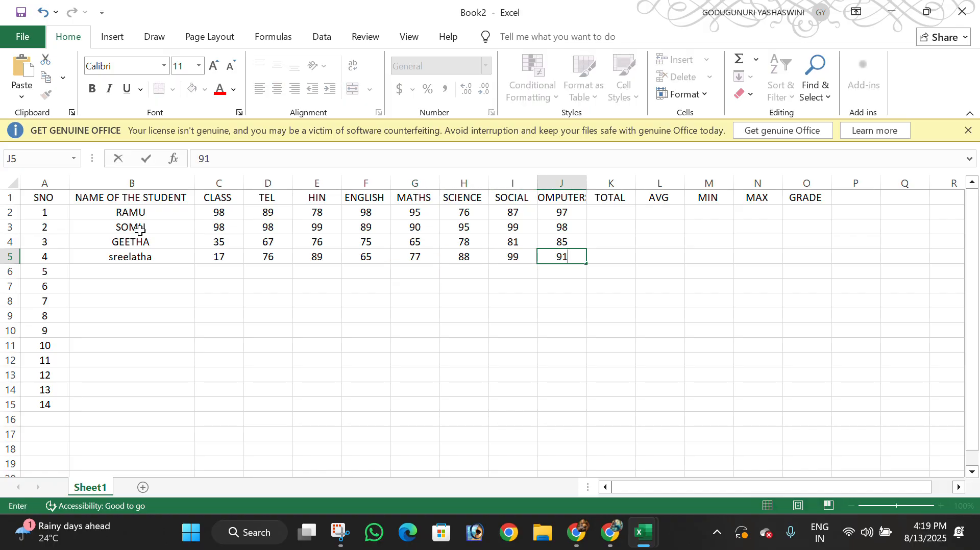
pyautogui.write('1')
pyautogui.press('Tab')
pyautogui.press('Return')
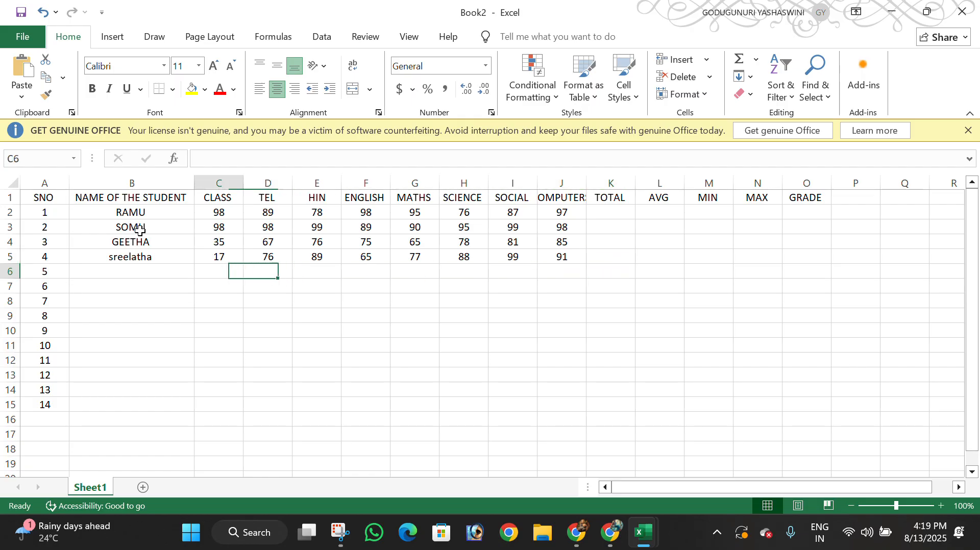
# - Enter the fifth student's name in cell B6
pyautogui.press('Left')
pyautogui.write('san')
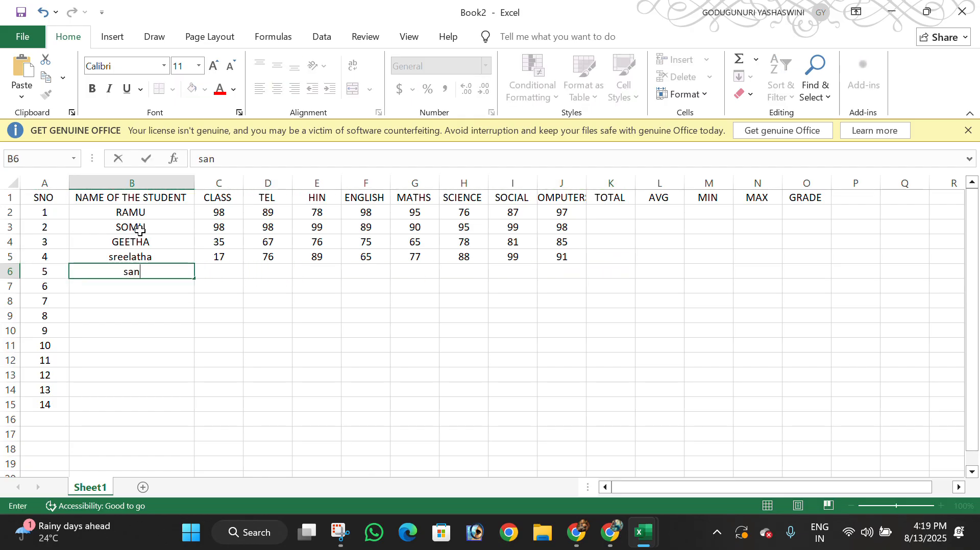
pyautogui.write('dhya')
pyautogui.press('Tab')
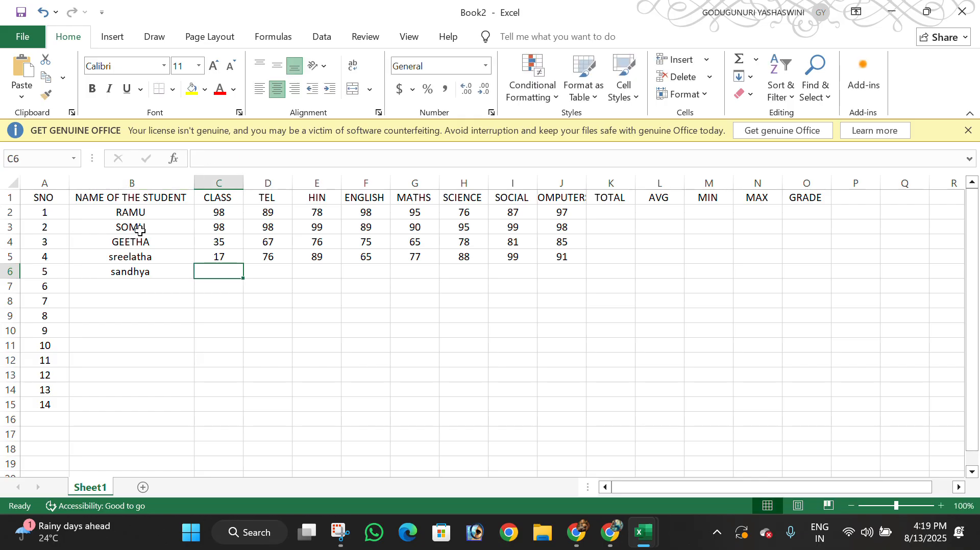
# - Enter the fifth student's values in row 6: CLASS 90, TEL 89 and HIN 87
pyautogui.write('8')
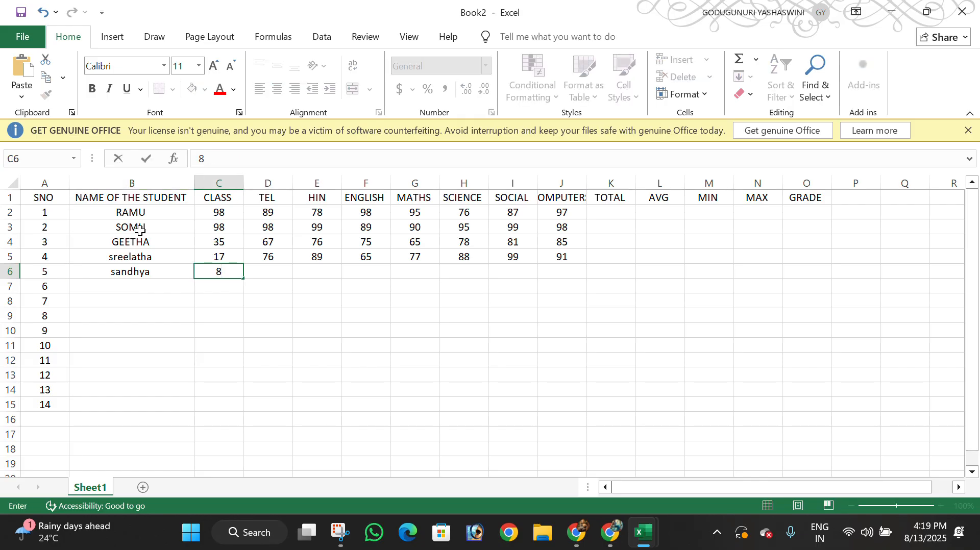
pyautogui.write('0')
pyautogui.press('Tab')
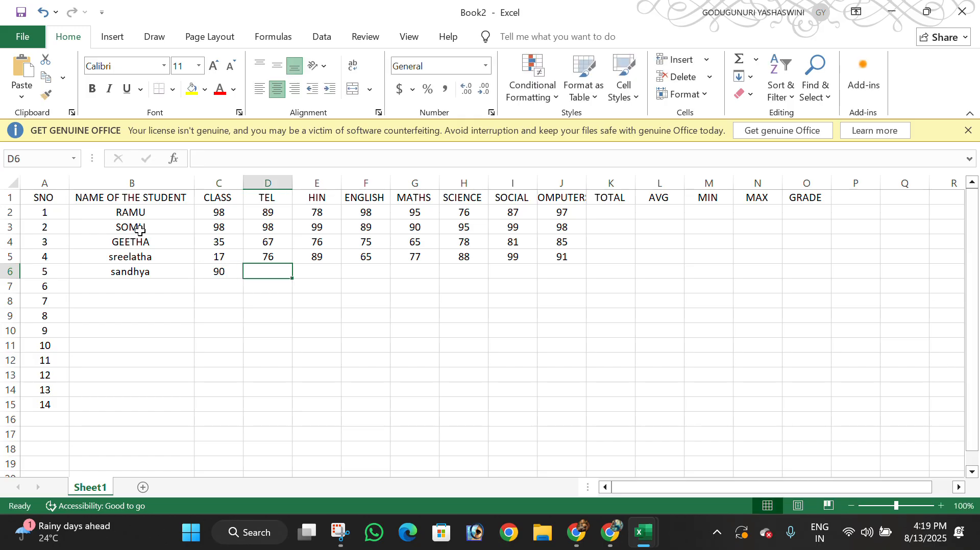
pyautogui.write('89')
pyautogui.press('Tab')
pyautogui.write('87')
pyautogui.press('Tab')
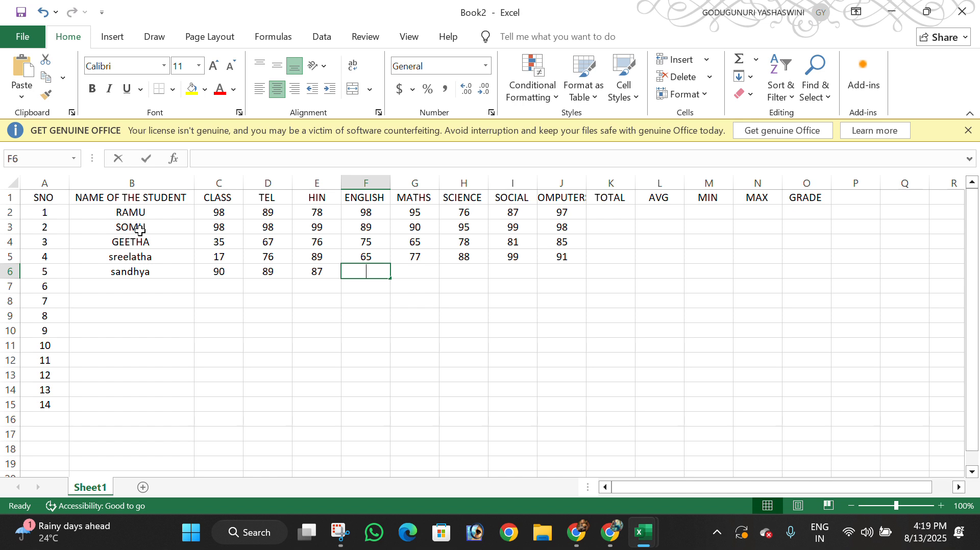
# - Enter the fifth student's remaining marks in row 6: ENGLISH 55, MATHS 65, SCIENCE 55, SOCIAL 45 and COMPUTERS 48
pyautogui.write('55')
pyautogui.press('Tab')
pyautogui.write('65')
pyautogui.press('Tab')
pyautogui.write('55')
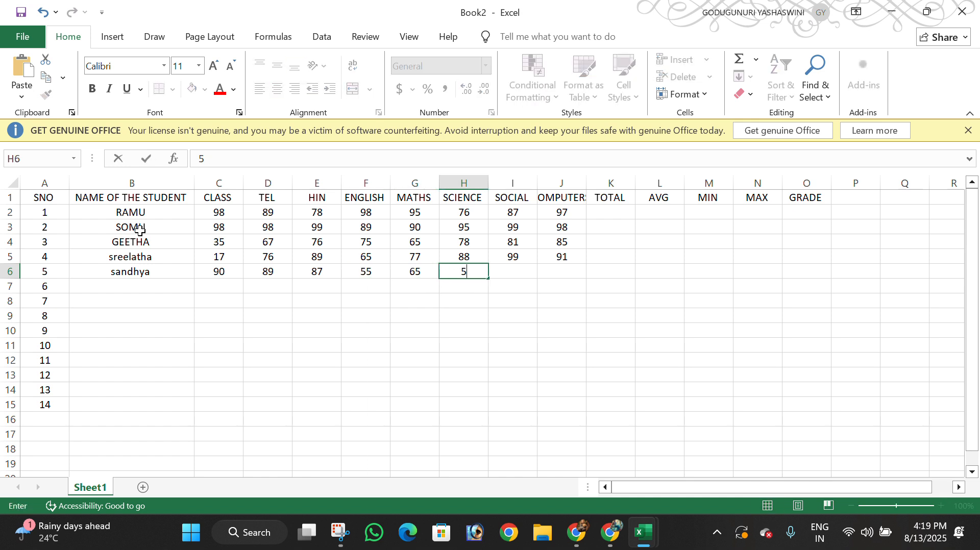
pyautogui.press('Tab')
pyautogui.write('45')
pyautogui.press('Tab')
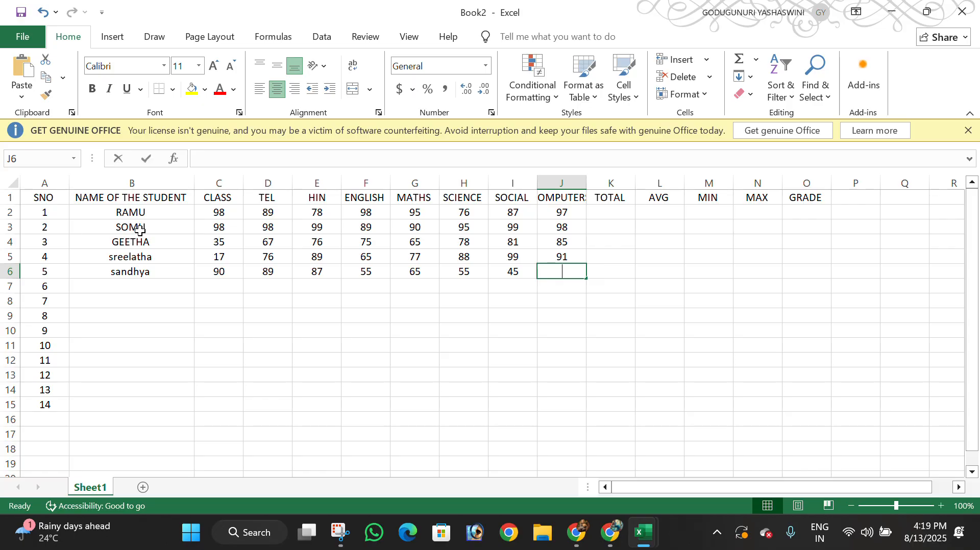
pyautogui.write('48')
pyautogui.press('Tab')
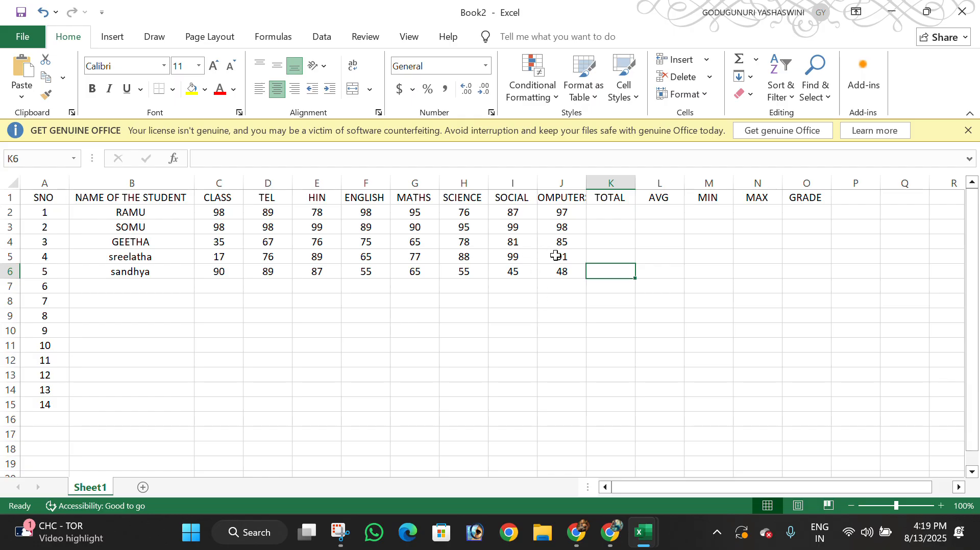
pyautogui.click(604, 210)
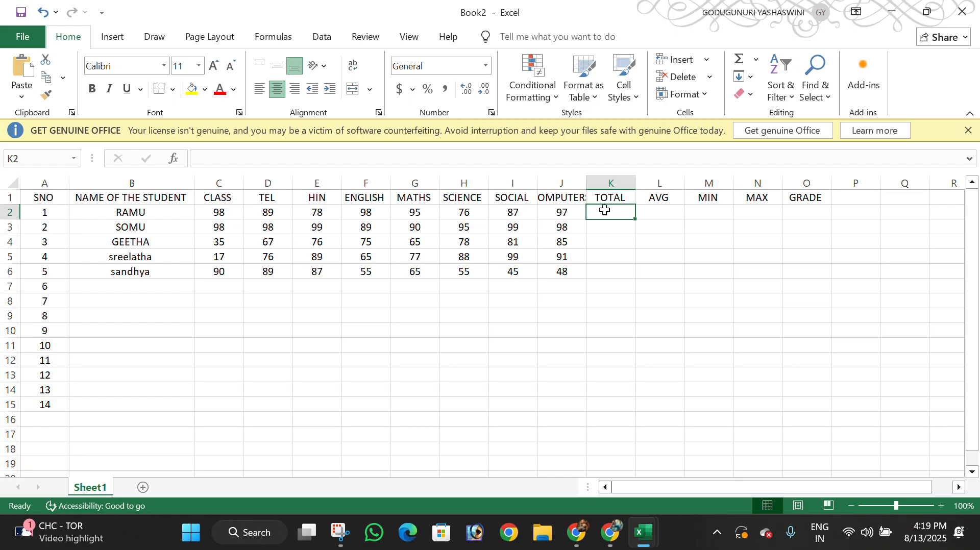
pyautogui.write('=')
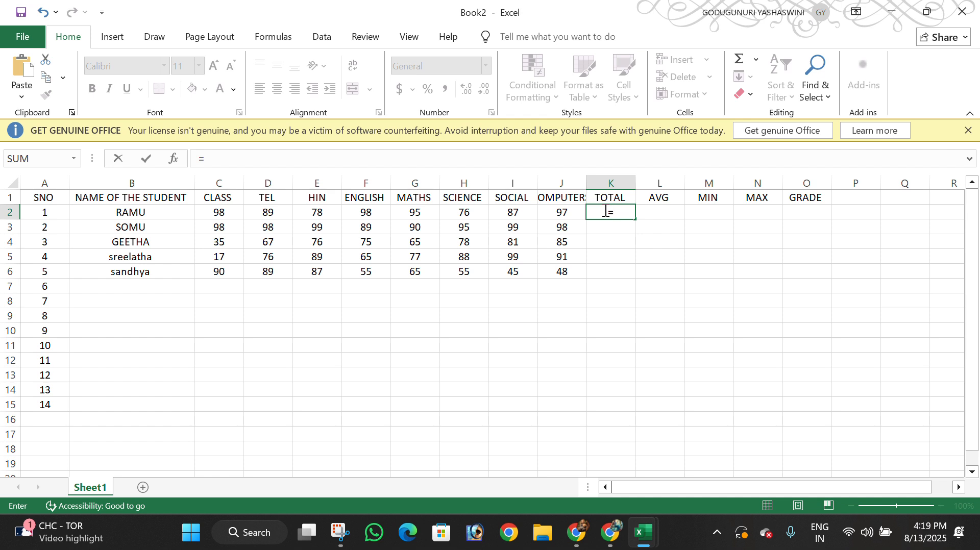
pyautogui.write('sum')
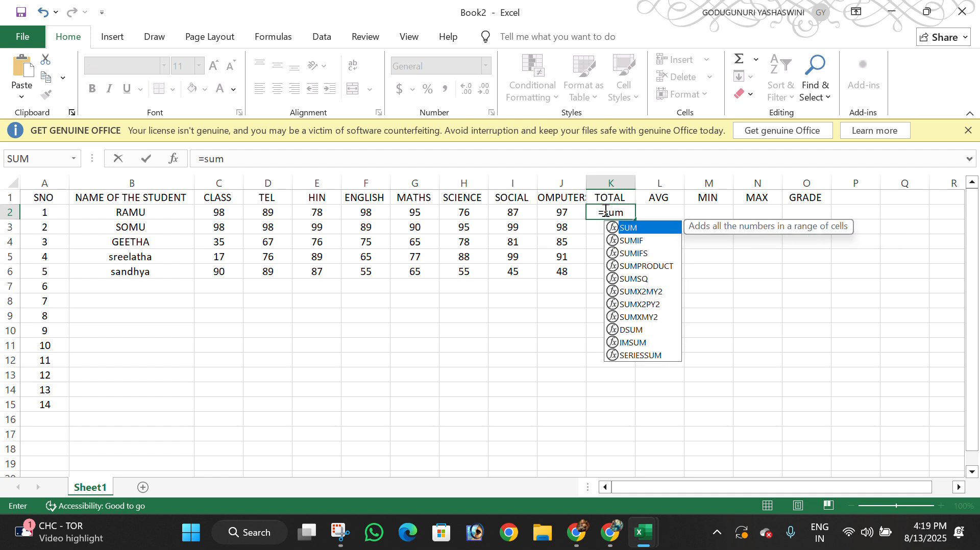
pyautogui.write('(')
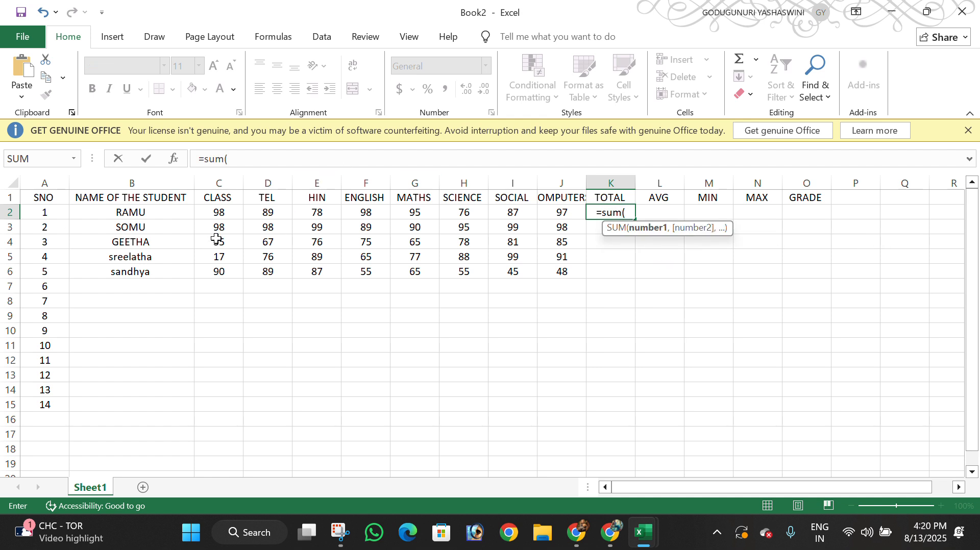
pyautogui.moveTo(218, 212); pyautogui.dragTo(527, 214)
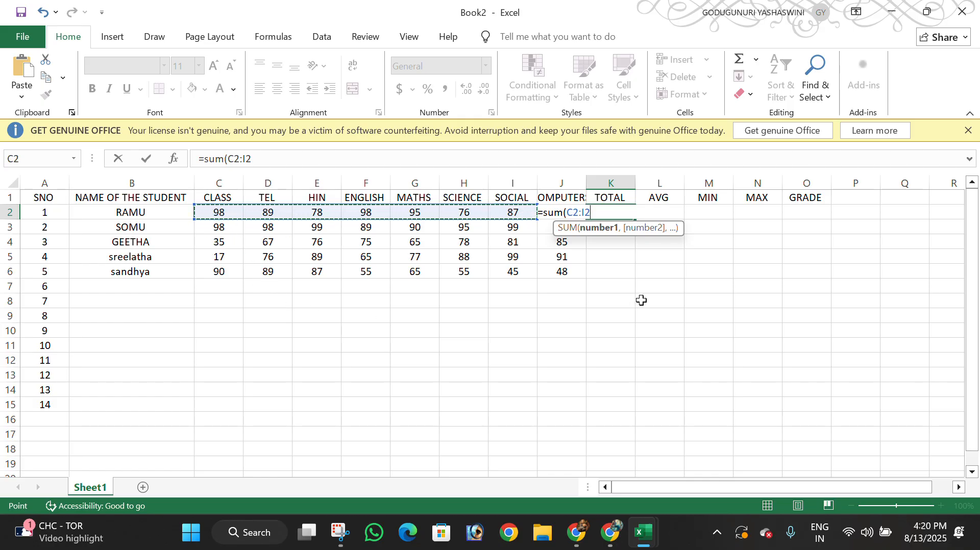
pyautogui.press('BackSpace')
pyautogui.press('Escape')
pyautogui.press('Escape')
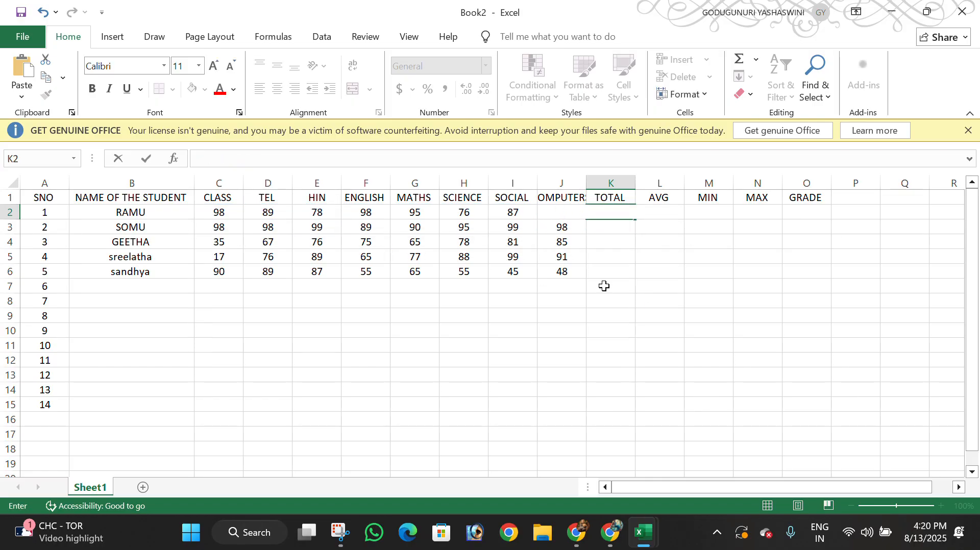
pyautogui.click(738, 328)
# - Fill the CLASS cells C2:C6 with V-CLASS and autofit the width of the COMPUTERS column
pyautogui.click(228, 210)
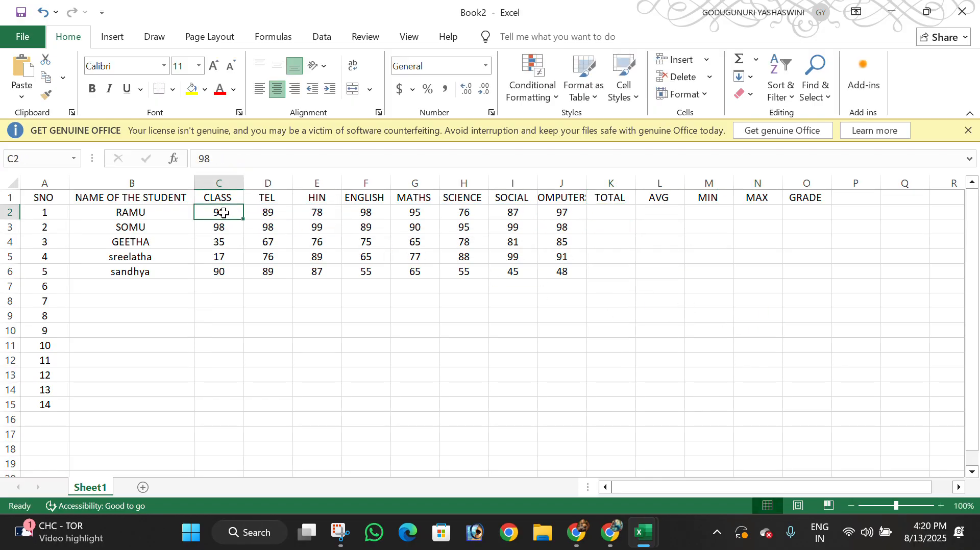
pyautogui.write('c')
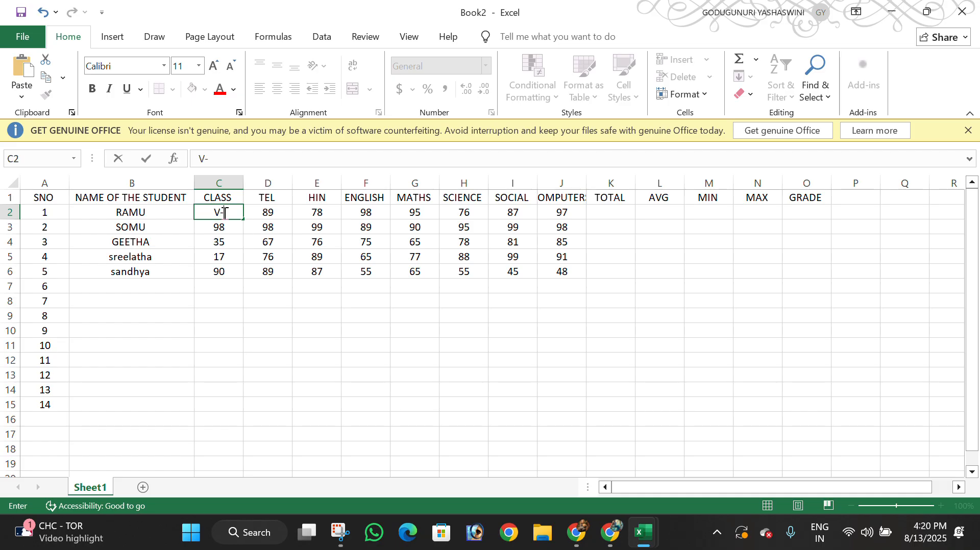
pyautogui.write('-CLASS')
pyautogui.click(268, 331)
pyautogui.moveTo(225, 214); pyautogui.dragTo(225, 274)
pyautogui.hotkey('ctrl', 'd')
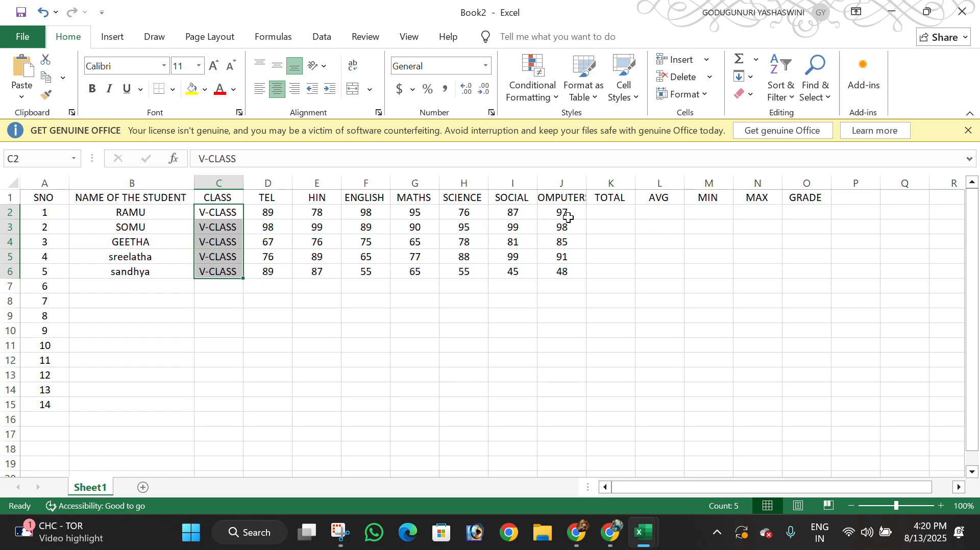
pyautogui.doubleClick(592, 176)
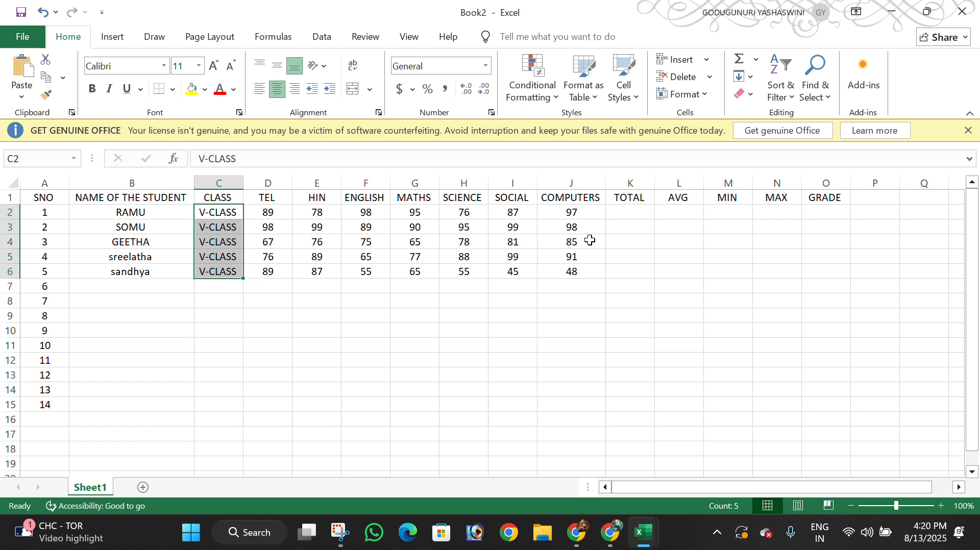
# - Calculate the first student's TOTAL in K2 with the formula =SUM(D2:I2)
pyautogui.click(618, 211)
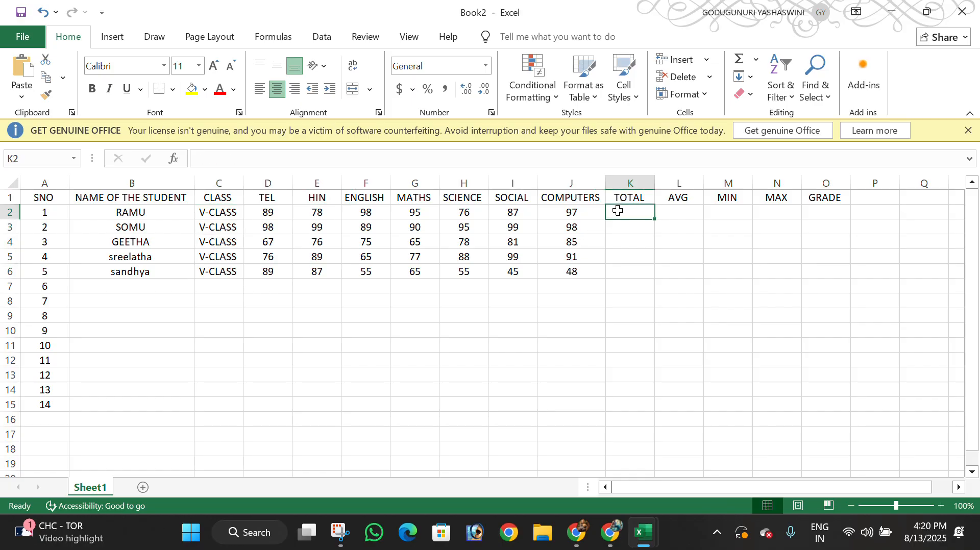
pyautogui.write('=')
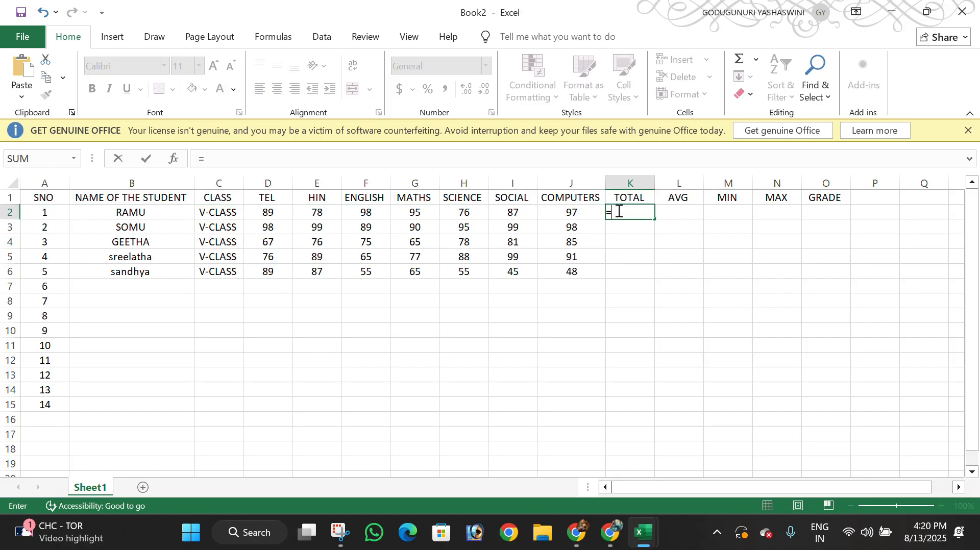
pyautogui.write('SUM')
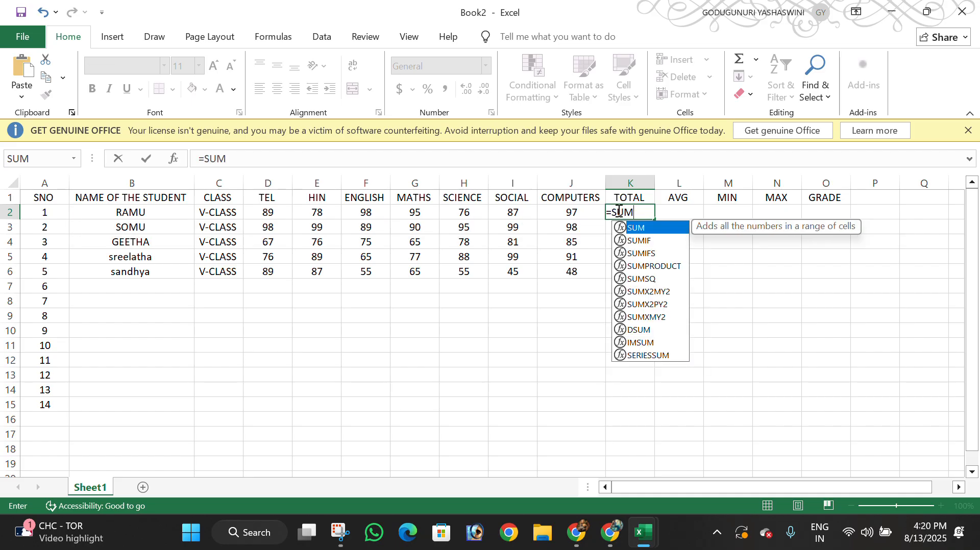
pyautogui.write('(')
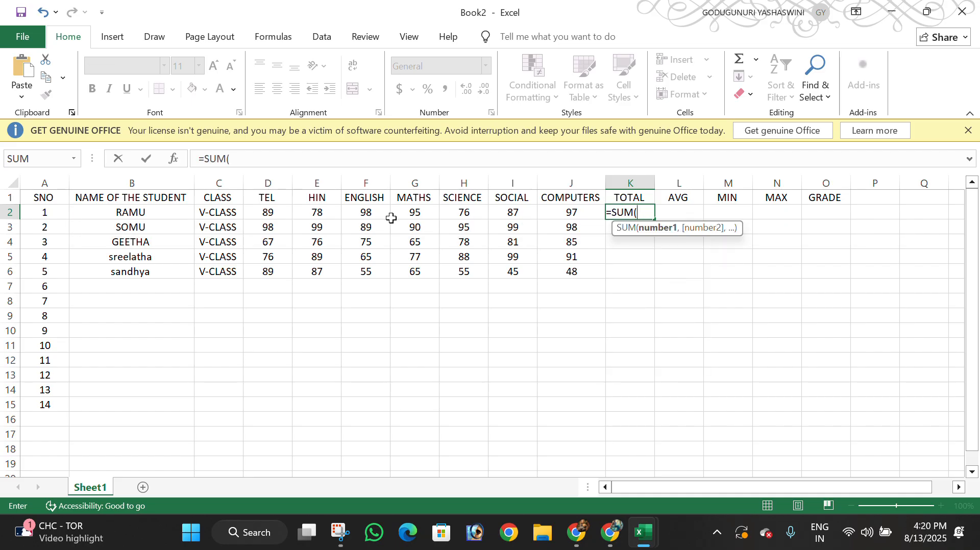
pyautogui.moveTo(269, 213); pyautogui.dragTo(511, 214)
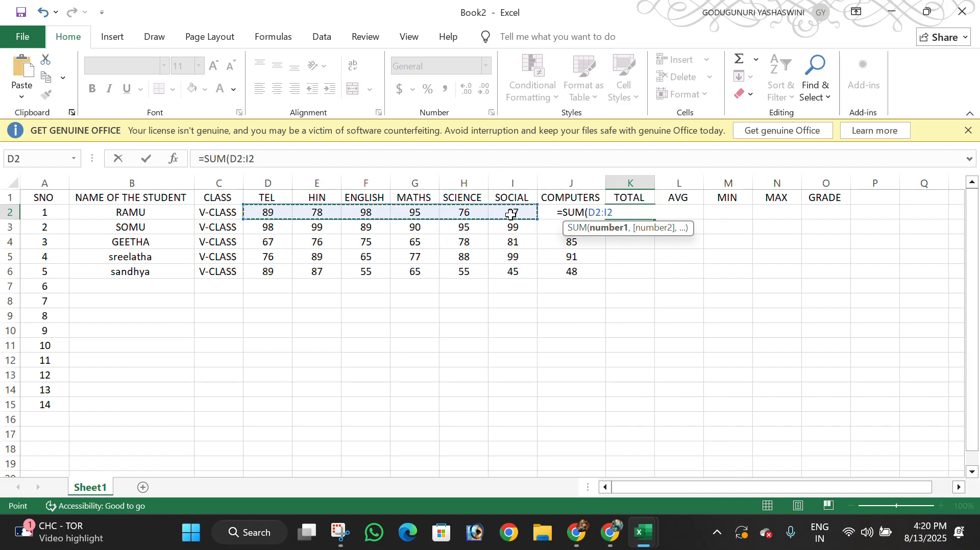
pyautogui.write(')')
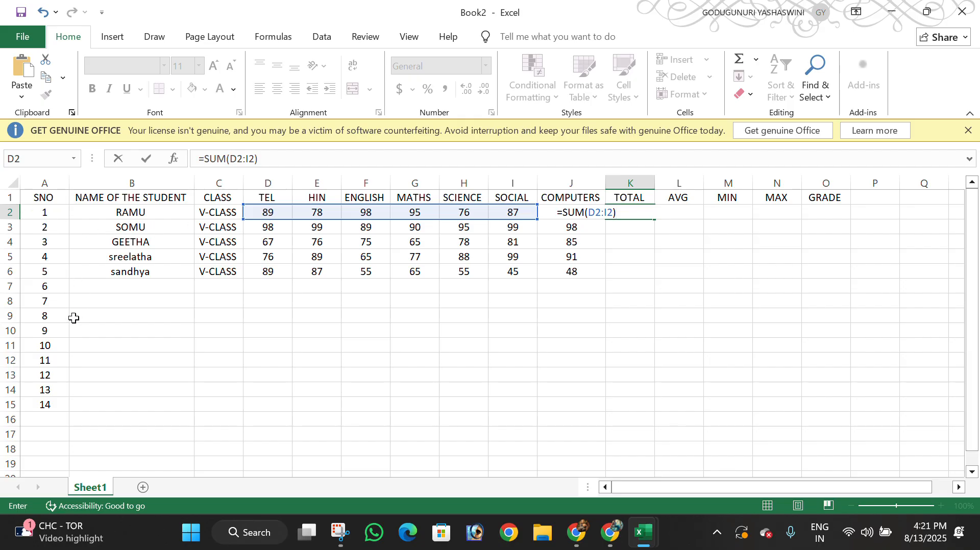
pyautogui.press('Return')
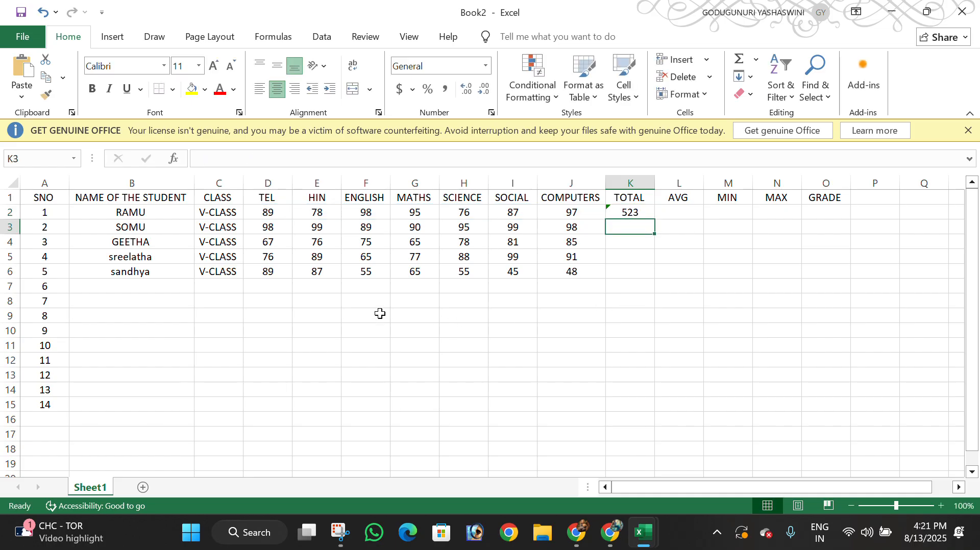
# - Enter the label ROWS in cell K9 and HR in cell L9
pyautogui.moveTo(107, 317); pyautogui.dragTo(598, 312)
pyautogui.click(639, 314)
pyautogui.write('RO')
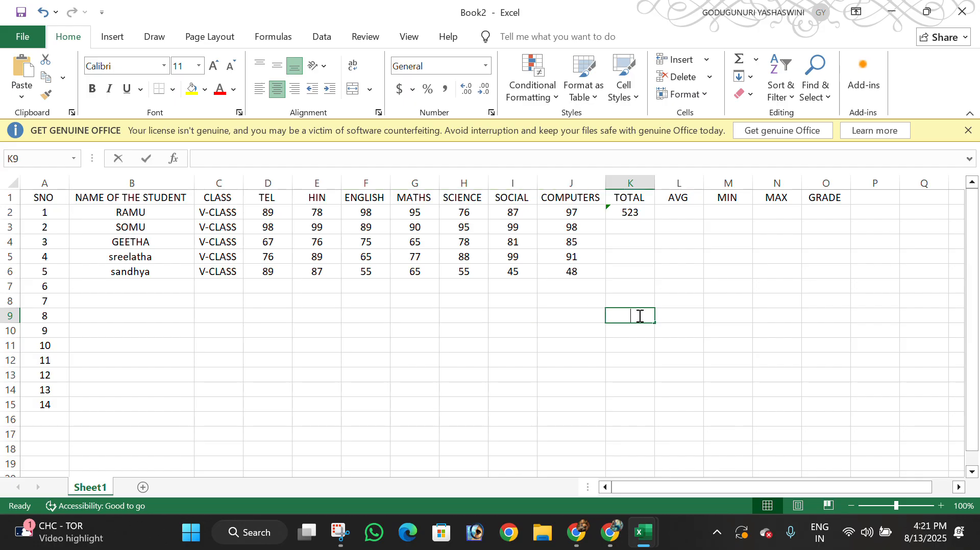
pyautogui.write('W')
pyautogui.write('3')
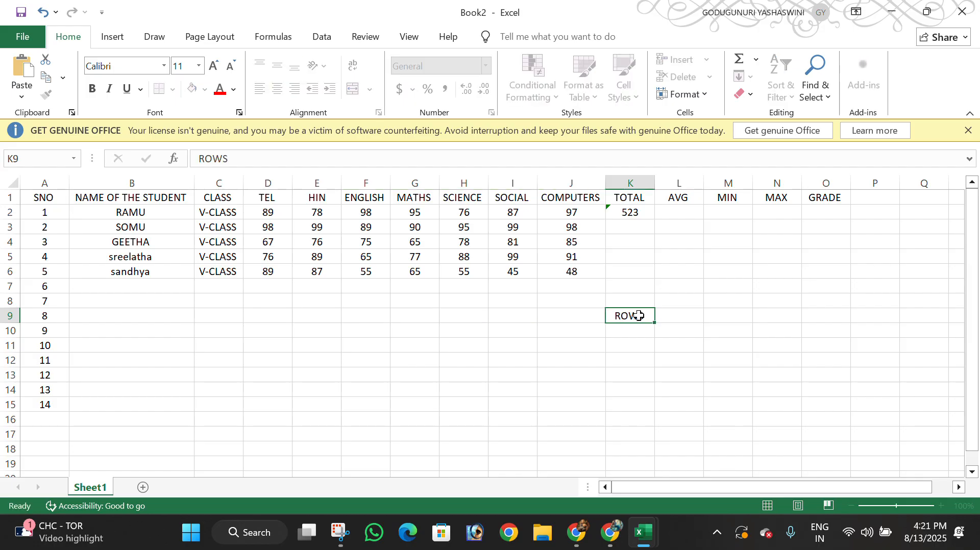
pyautogui.press('Tab')
pyautogui.write('HR')
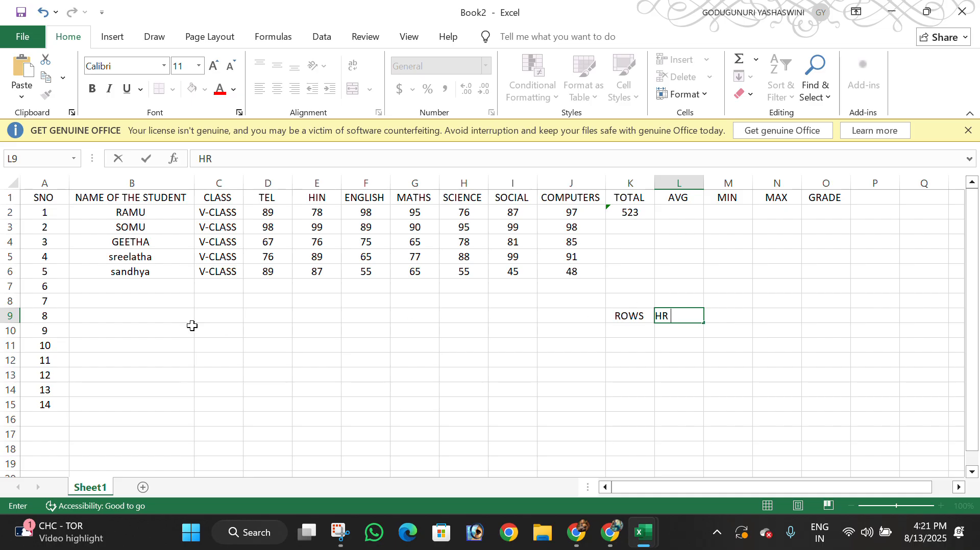
# - Fill cells B9:J9 with yellow and cells G9:G19 with red
pyautogui.moveTo(152, 321); pyautogui.dragTo(565, 317)
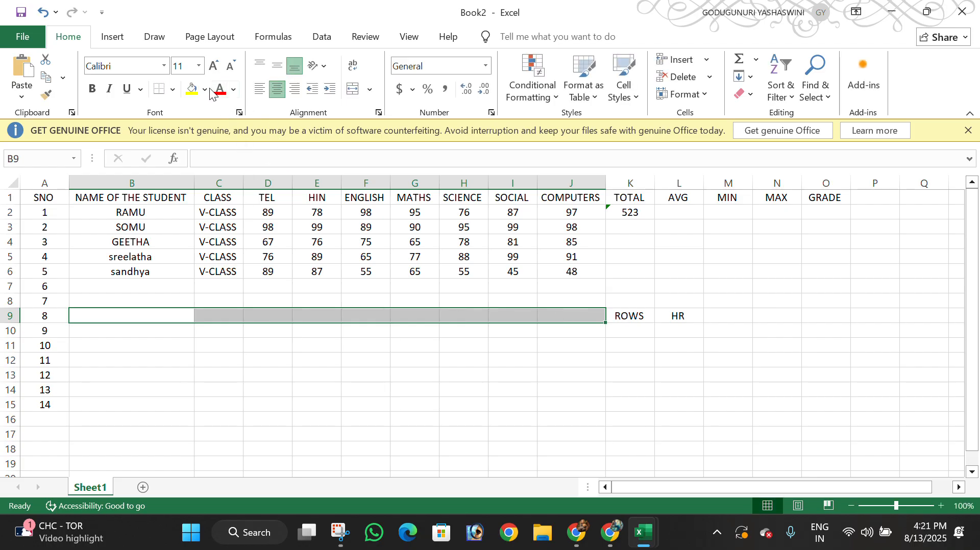
pyautogui.click(192, 89)
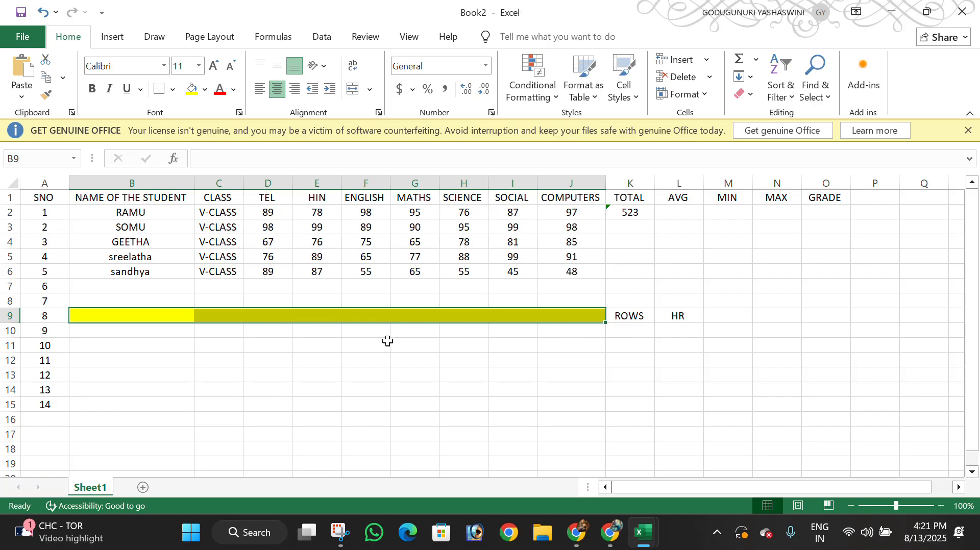
pyautogui.moveTo(431, 317); pyautogui.dragTo(422, 453)
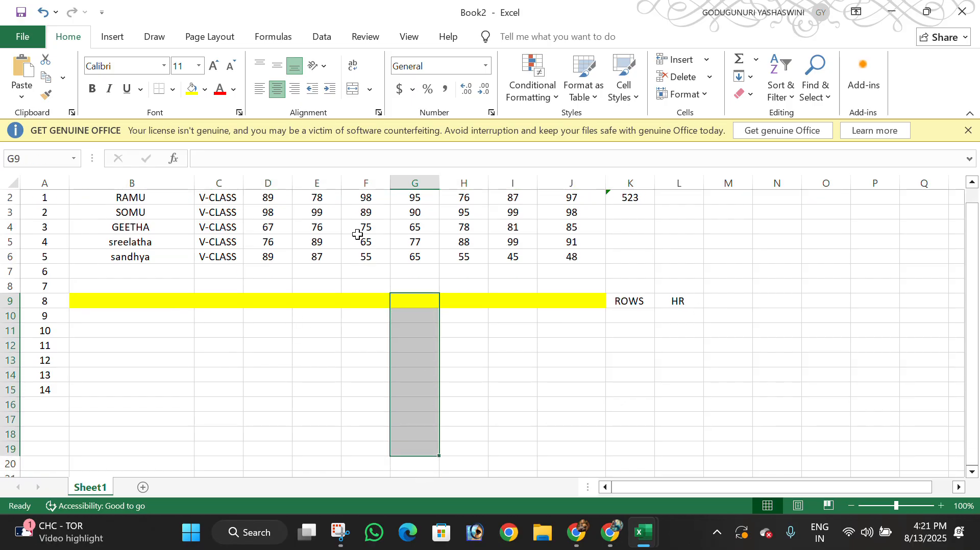
pyautogui.click(204, 91)
pyautogui.click(213, 311)
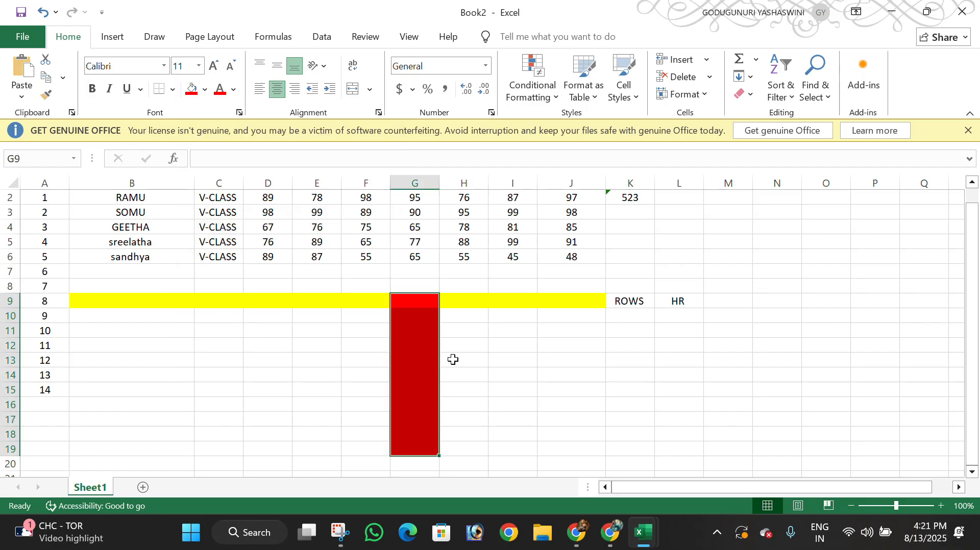
# - Merge cells H13:K13 across and enter the label COLUMNS in the merged cell
pyautogui.moveTo(449, 365); pyautogui.dragTo(625, 365)
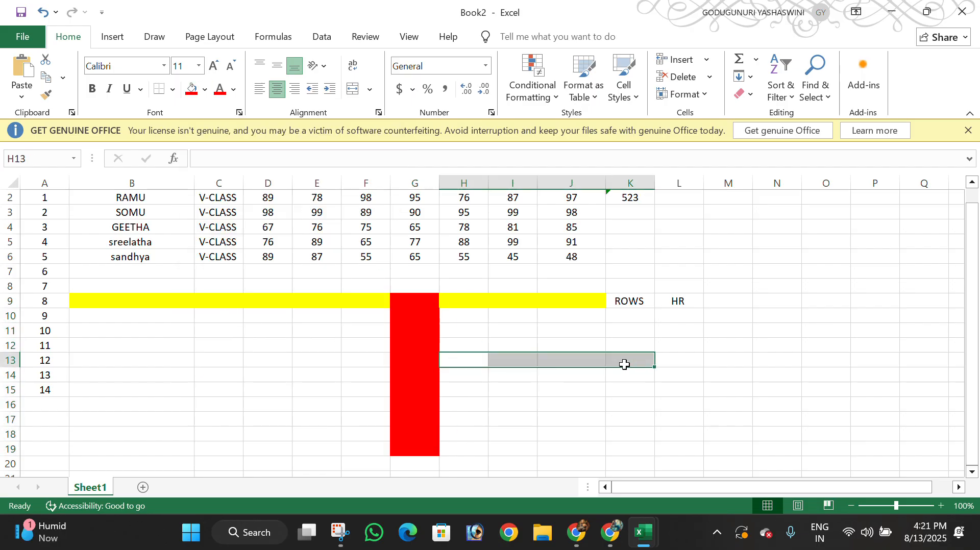
pyautogui.click(369, 91)
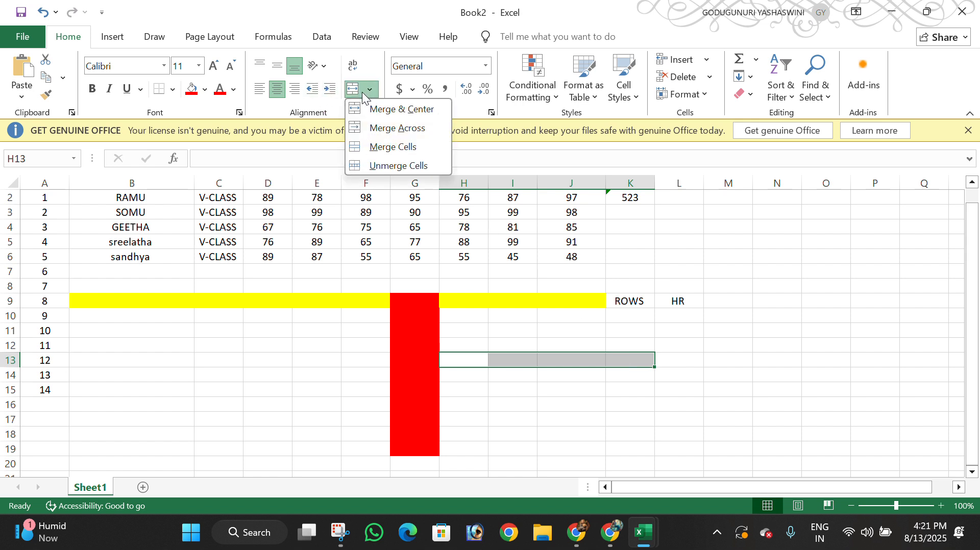
pyautogui.click(385, 128)
pyautogui.write('COLU')
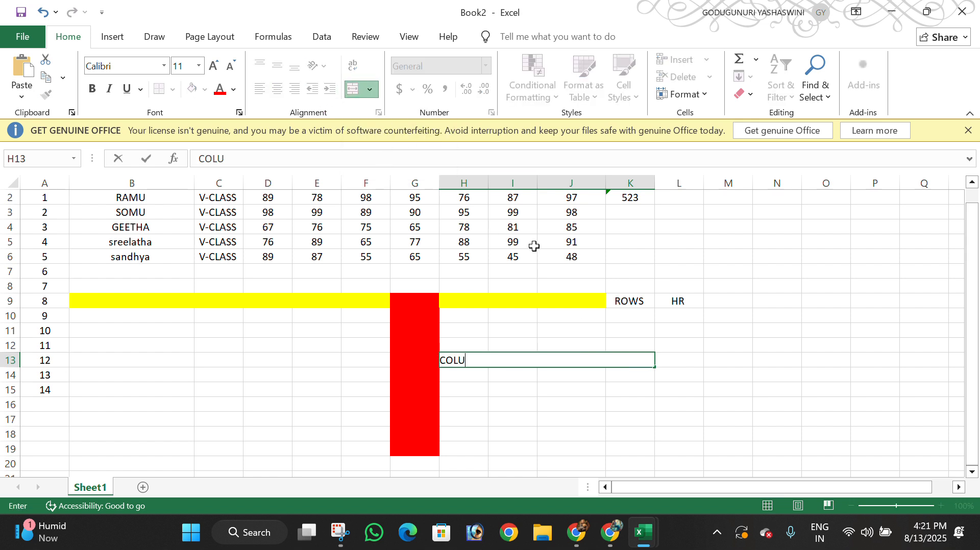
pyautogui.write('MNS')
pyautogui.moveTo(645, 329); pyautogui.dragTo(660, 330)
pyautogui.moveTo(102, 304); pyautogui.dragTo(533, 300)
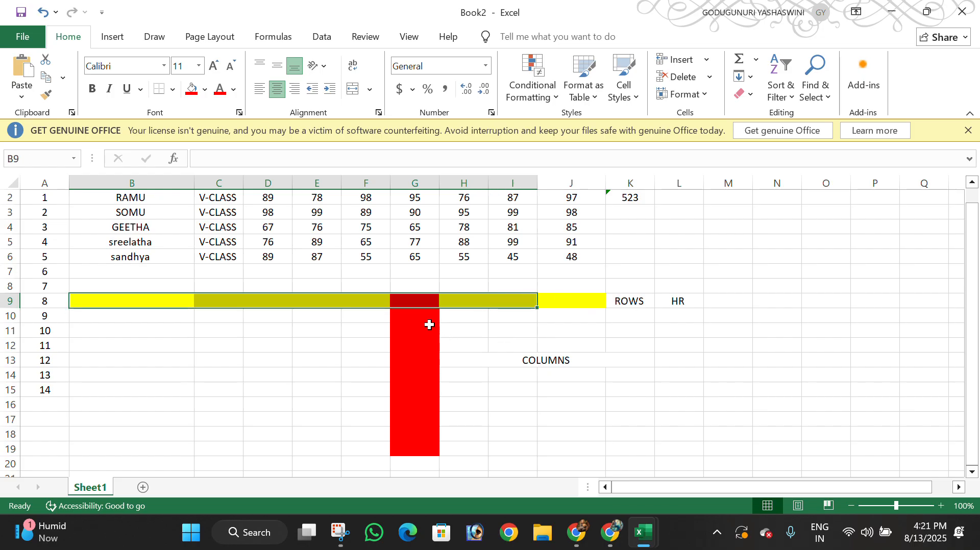
pyautogui.moveTo(416, 301); pyautogui.dragTo(422, 462)
pyautogui.click(554, 359)
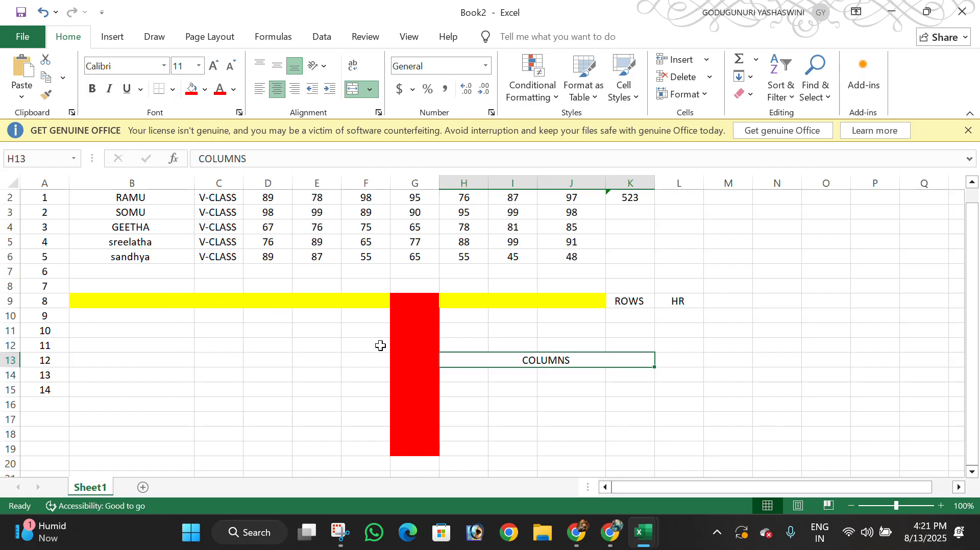
pyautogui.click(313, 305)
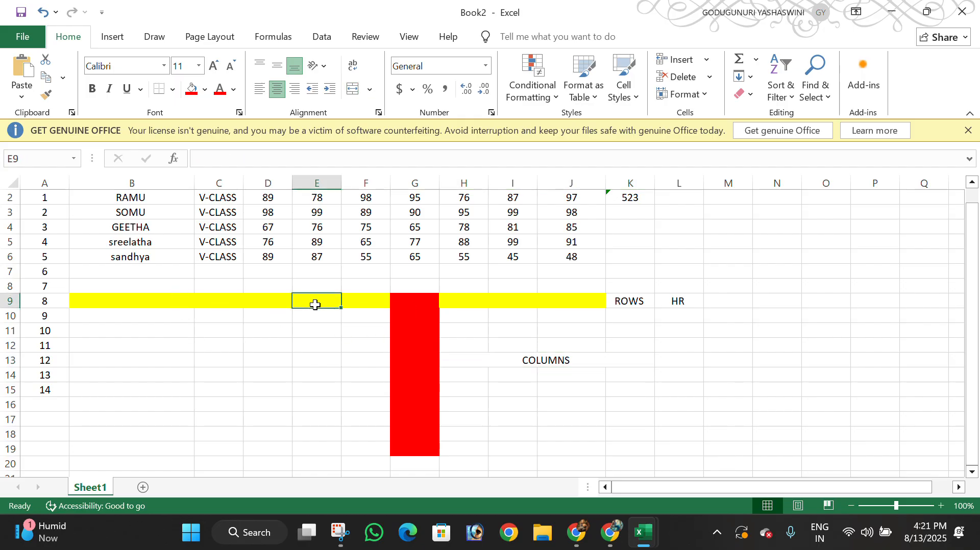
pyautogui.click(416, 341)
pyautogui.moveTo(232, 302); pyautogui.dragTo(414, 411)
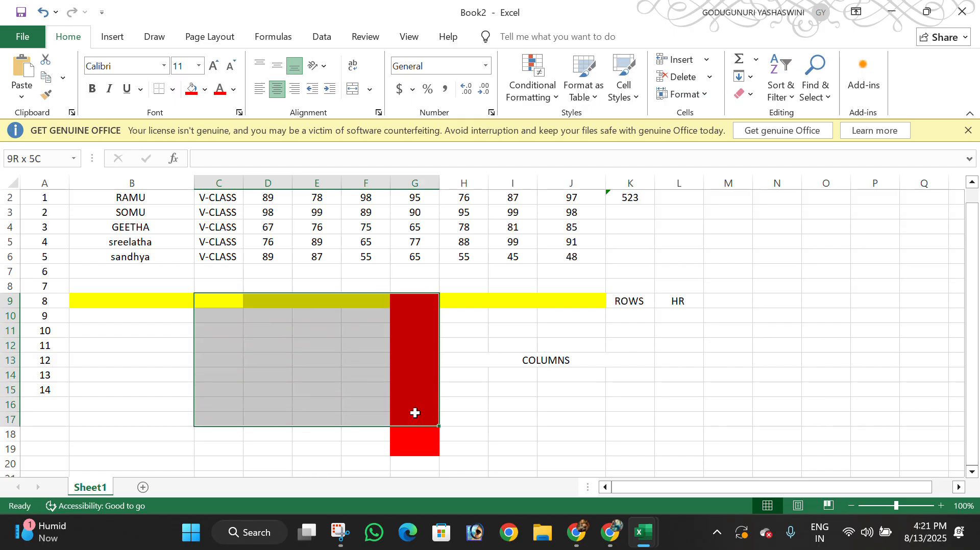
pyautogui.click(261, 331)
# - Enter the label CELLS in cell D12
pyautogui.click(268, 348)
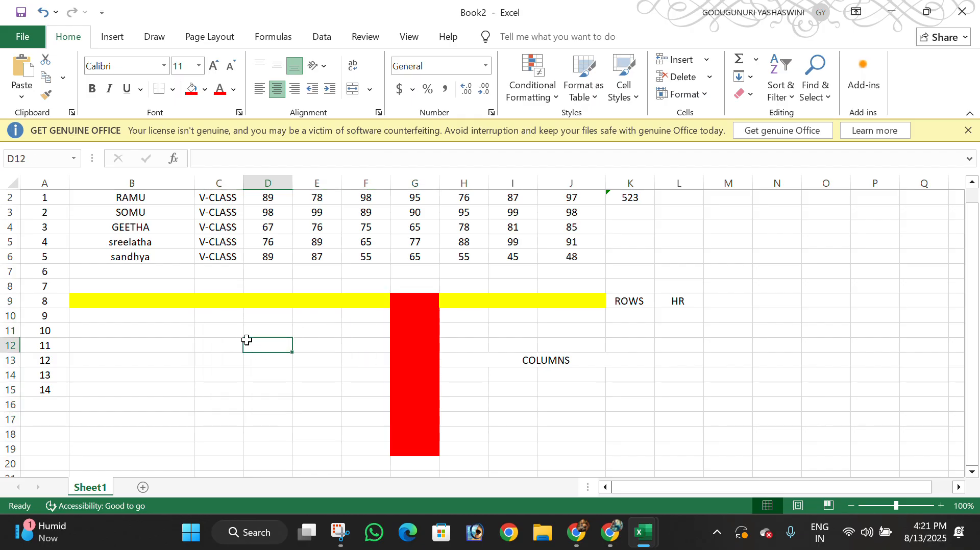
pyautogui.write('CL')
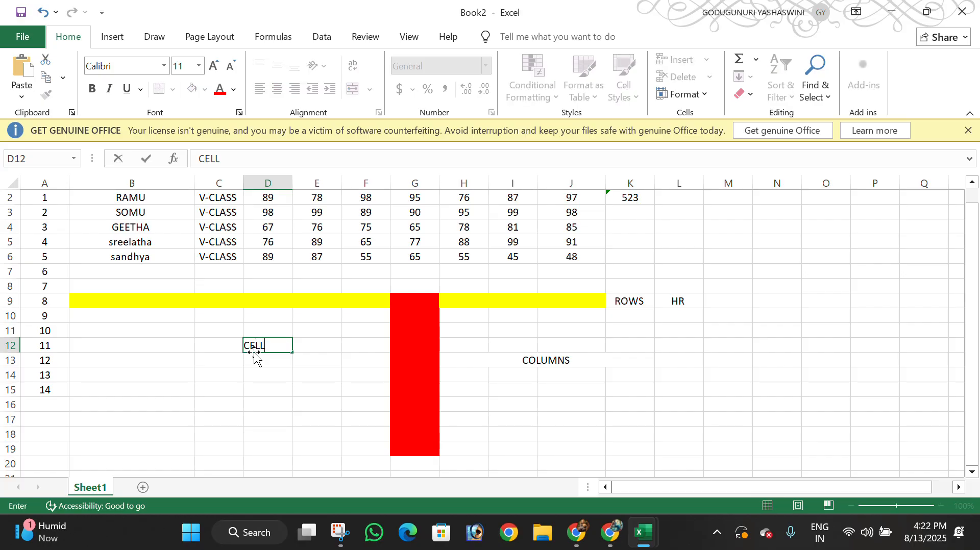
pyautogui.click(259, 374)
pyautogui.click(117, 349)
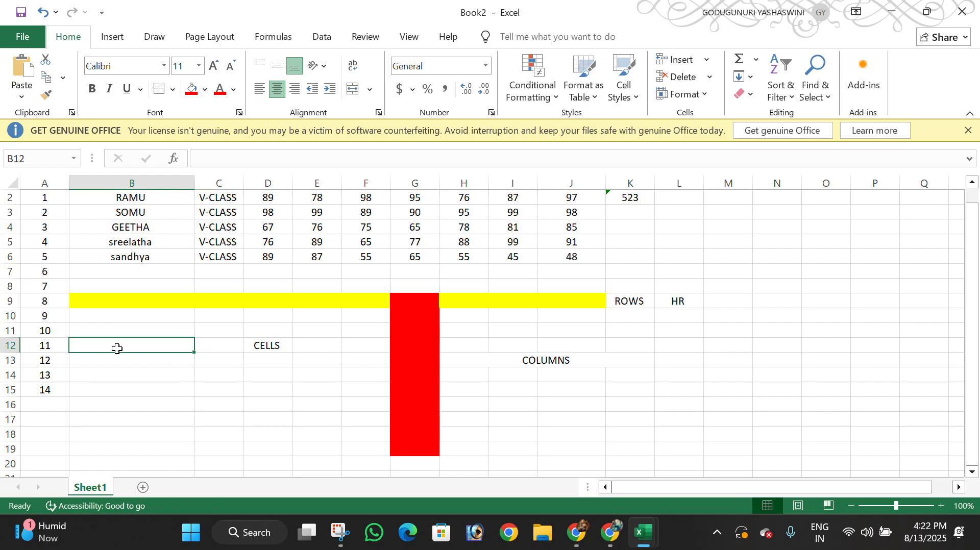
pyautogui.click(334, 356)
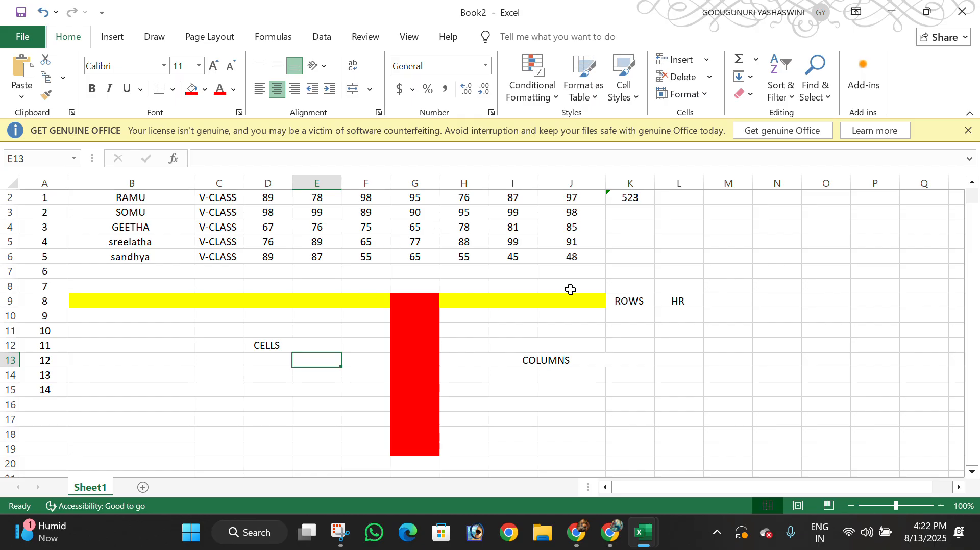
pyautogui.scroll(1, 368, 379)
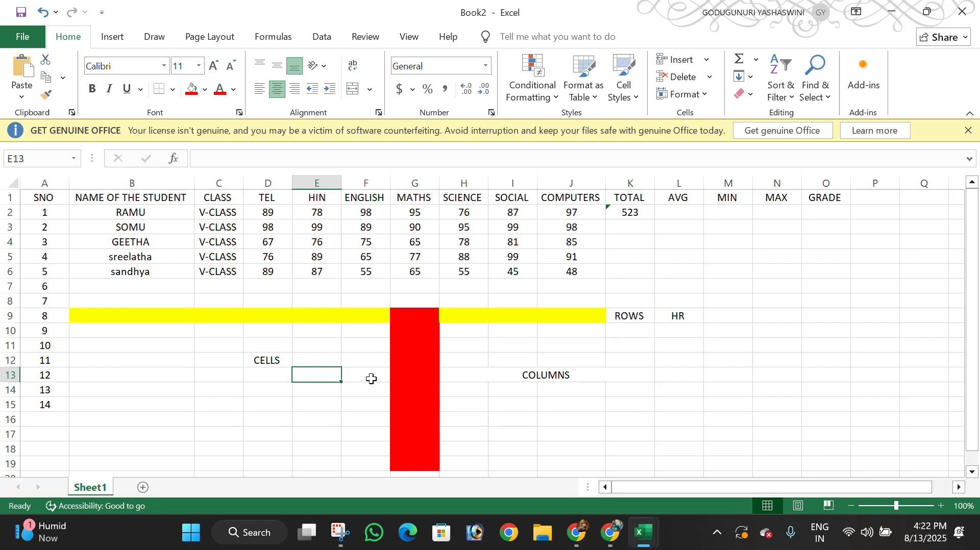
pyautogui.click(227, 183)
pyautogui.click(219, 200)
pyautogui.click(220, 215)
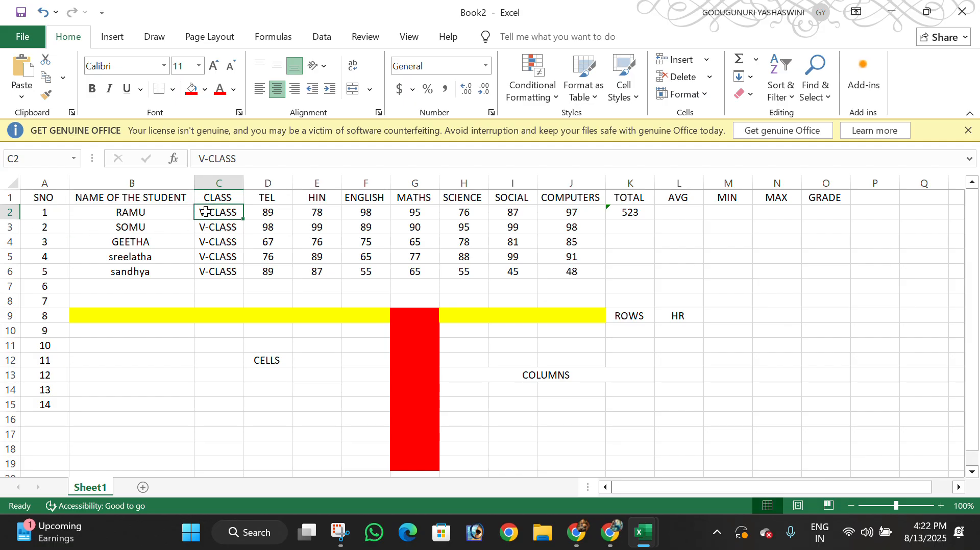
pyautogui.click(783, 330)
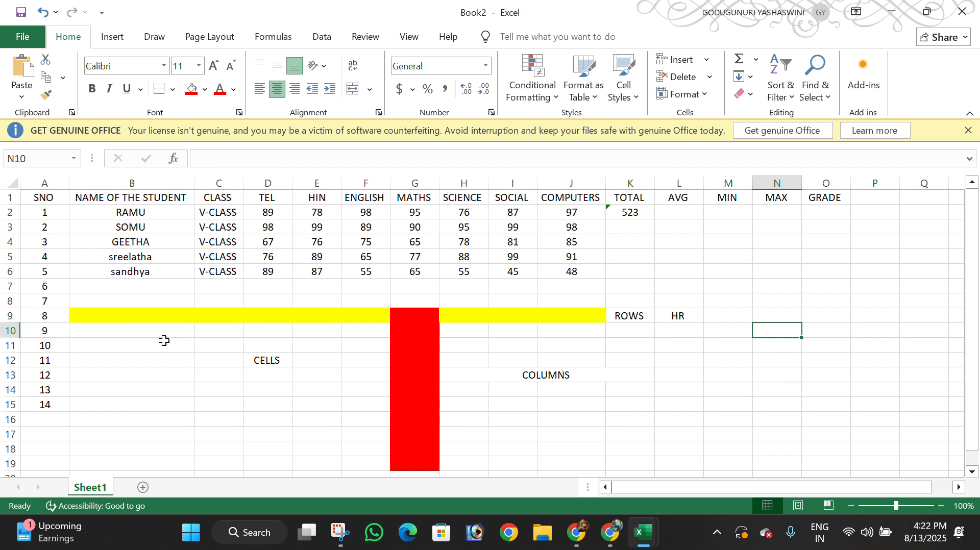
pyautogui.moveTo(15, 339); pyautogui.dragTo(503, 338)
pyautogui.moveTo(9, 333); pyautogui.dragTo(676, 337)
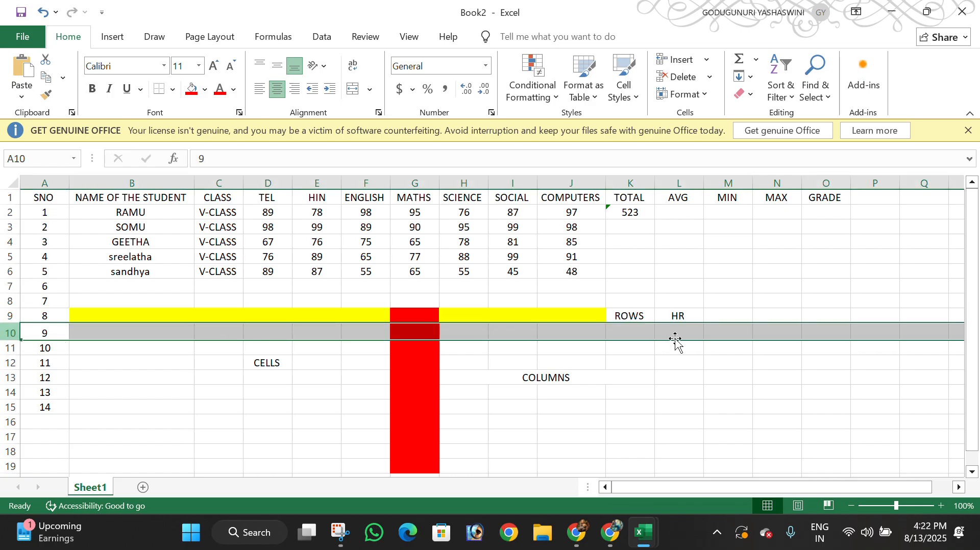
pyautogui.click(735, 336)
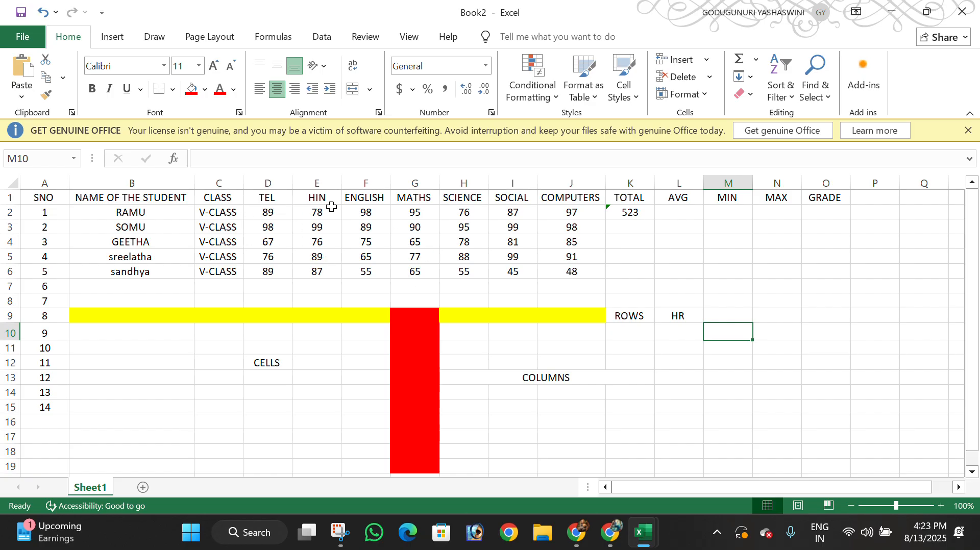
# - Re-enter the total formula =SUM(D2:I2) in cell K2
pyautogui.click(638, 213)
pyautogui.doubleClick(638, 214)
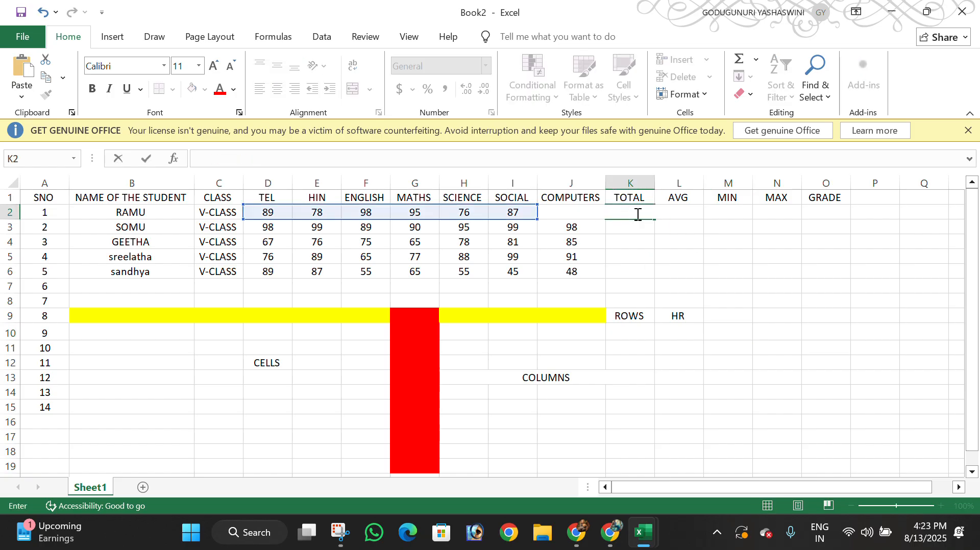
pyautogui.write('=')
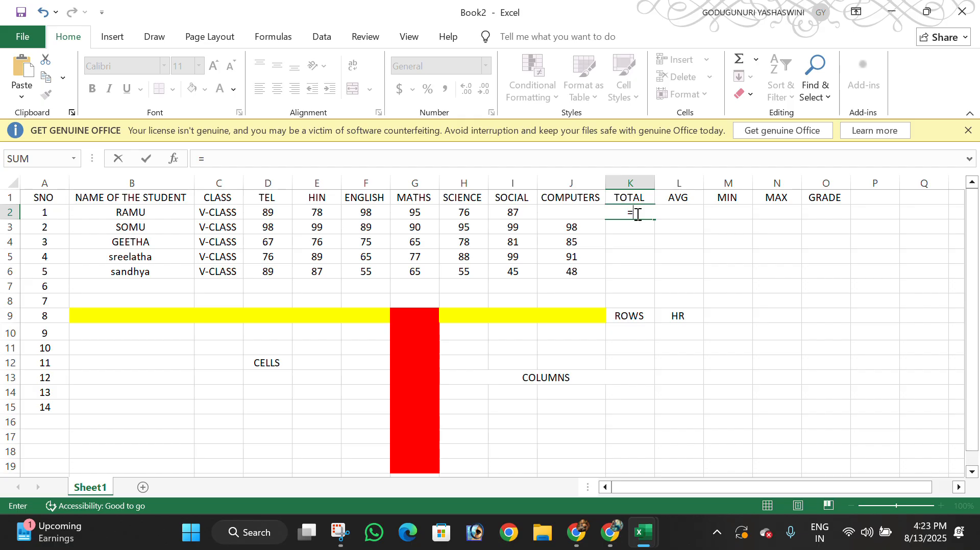
pyautogui.write('SU')
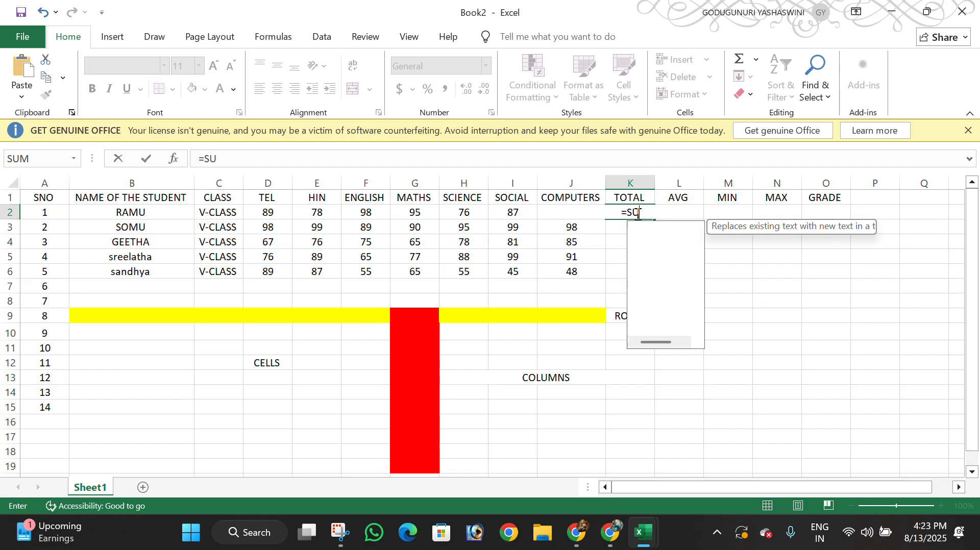
pyautogui.write('M(')
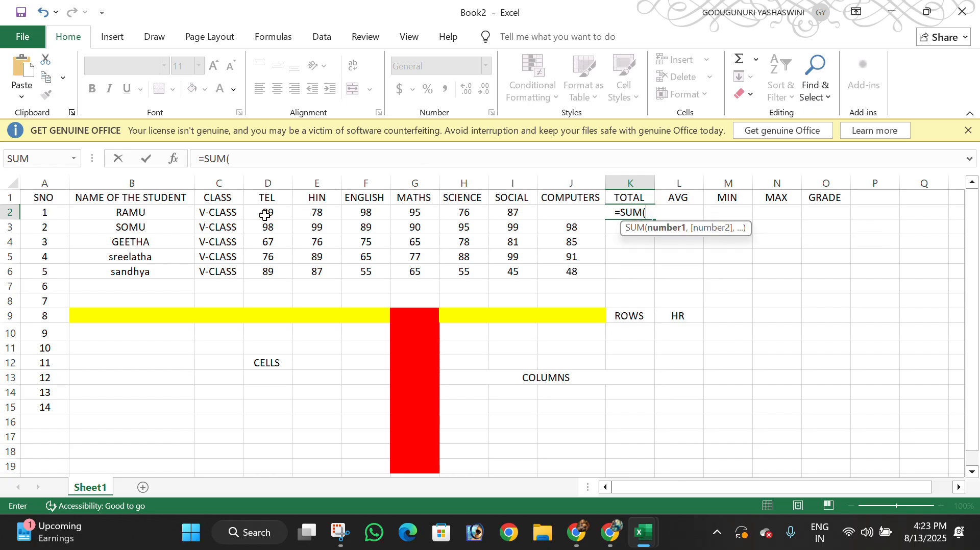
pyautogui.moveTo(265, 216); pyautogui.dragTo(514, 214)
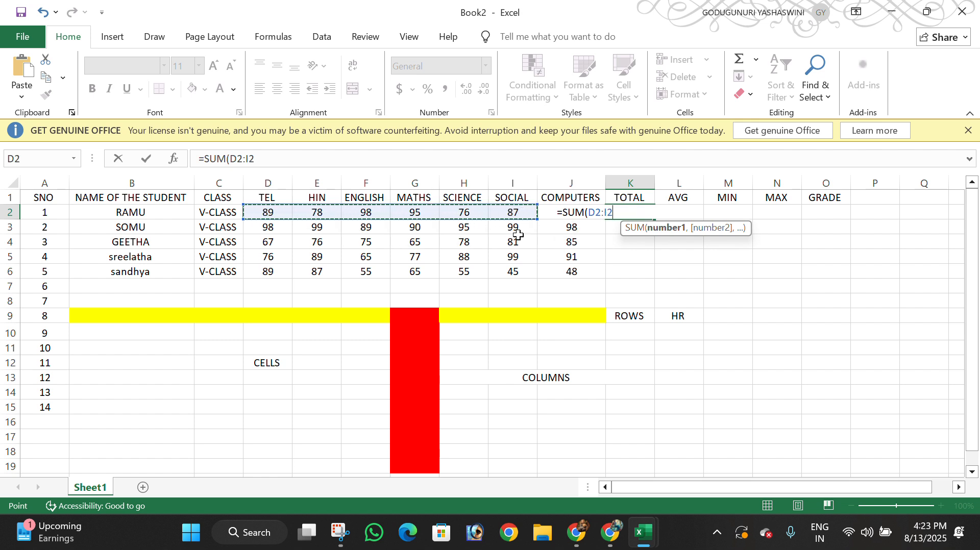
pyautogui.write(')')
pyautogui.press('Return')
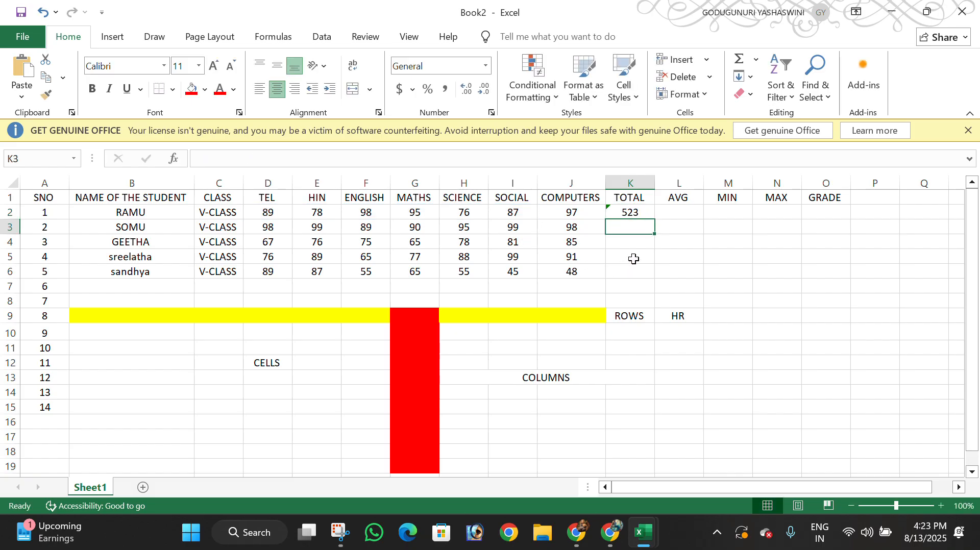
# - Enter the total formula =SUM(D3,E3,F3,G3,H3,I3,) in cell K3, listing each mark cell separately
pyautogui.write('=')
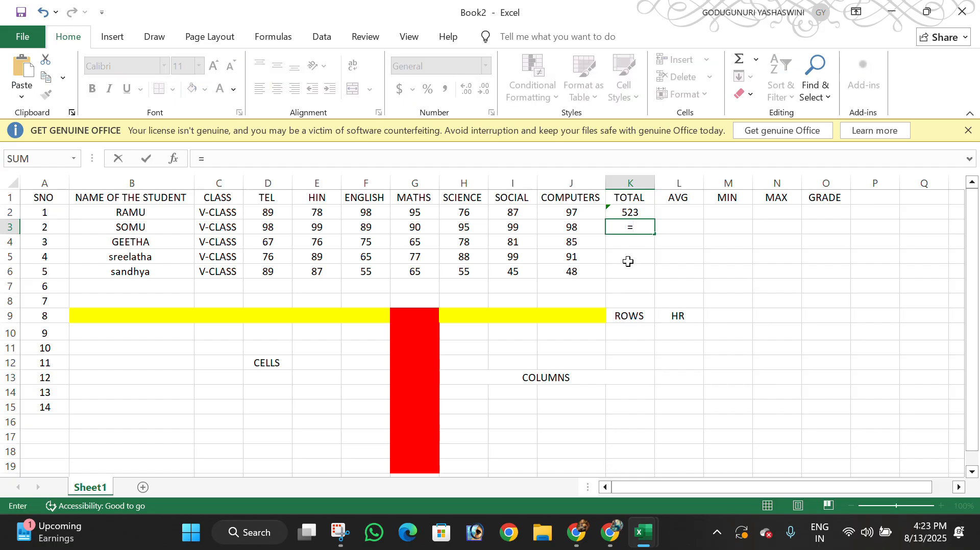
pyautogui.write('SUM')
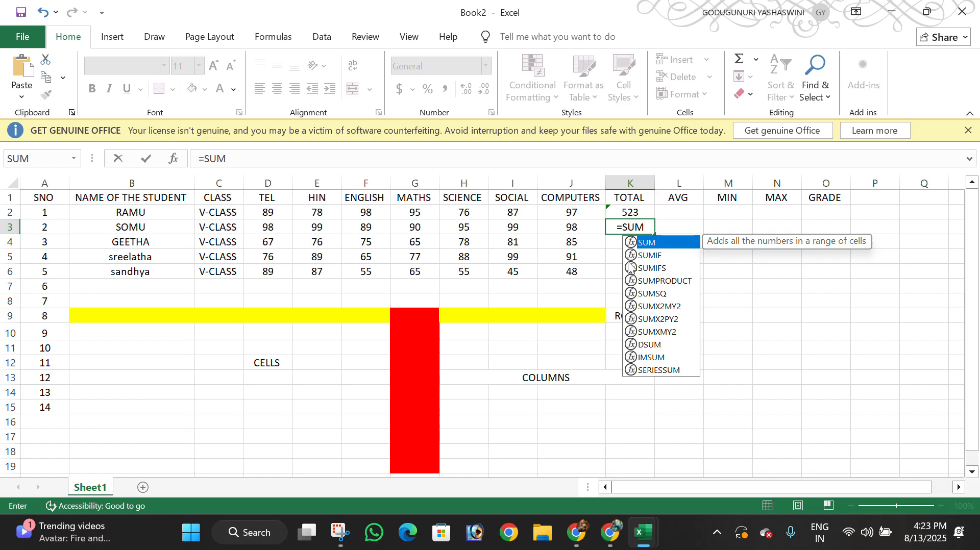
pyautogui.write('(')
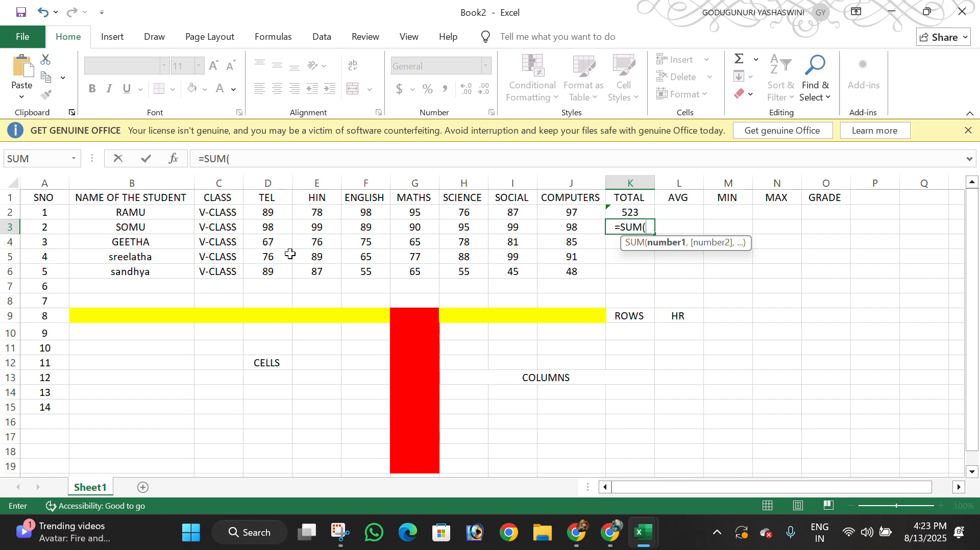
pyautogui.click(279, 232)
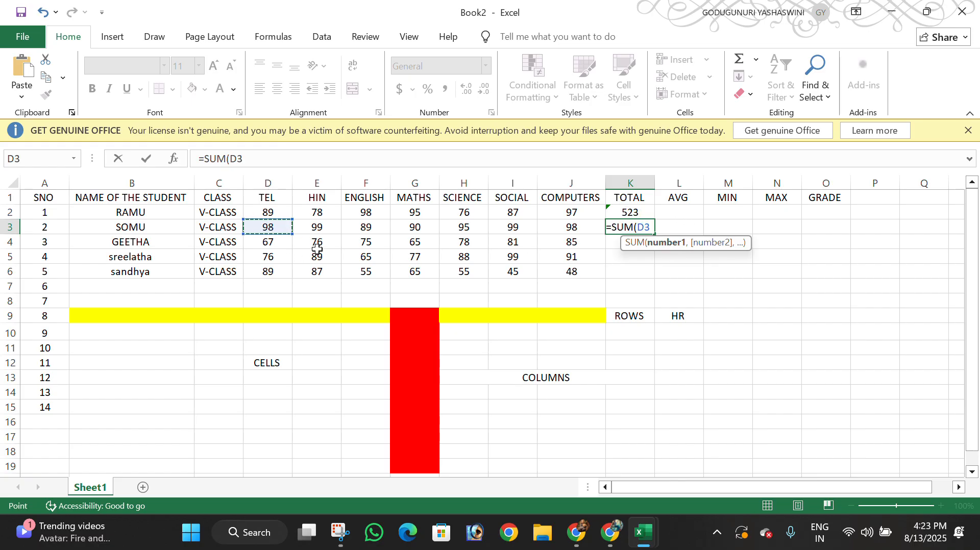
pyautogui.write(',')
pyautogui.click(314, 228)
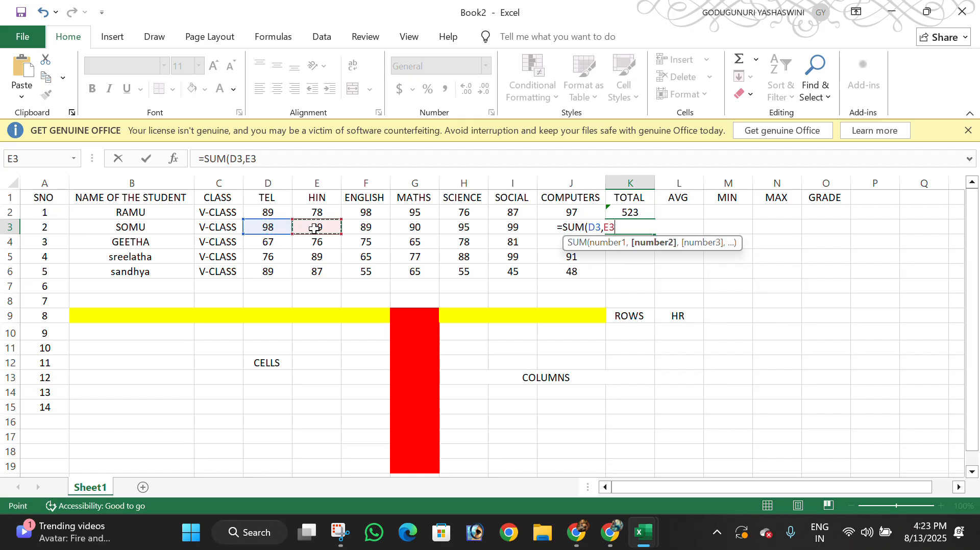
pyautogui.write(',')
pyautogui.click(363, 225)
pyautogui.write(',')
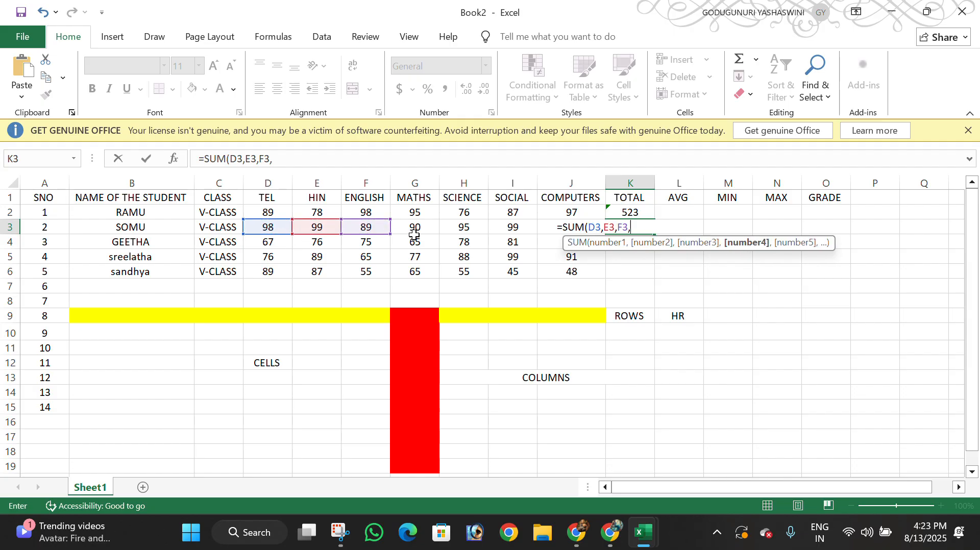
pyautogui.click(434, 225)
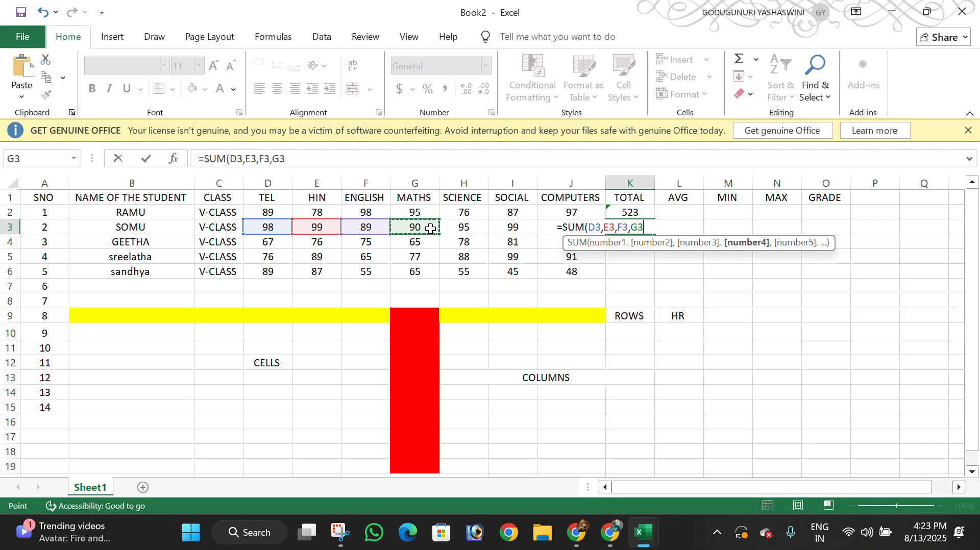
pyautogui.write(',')
pyautogui.click(459, 228)
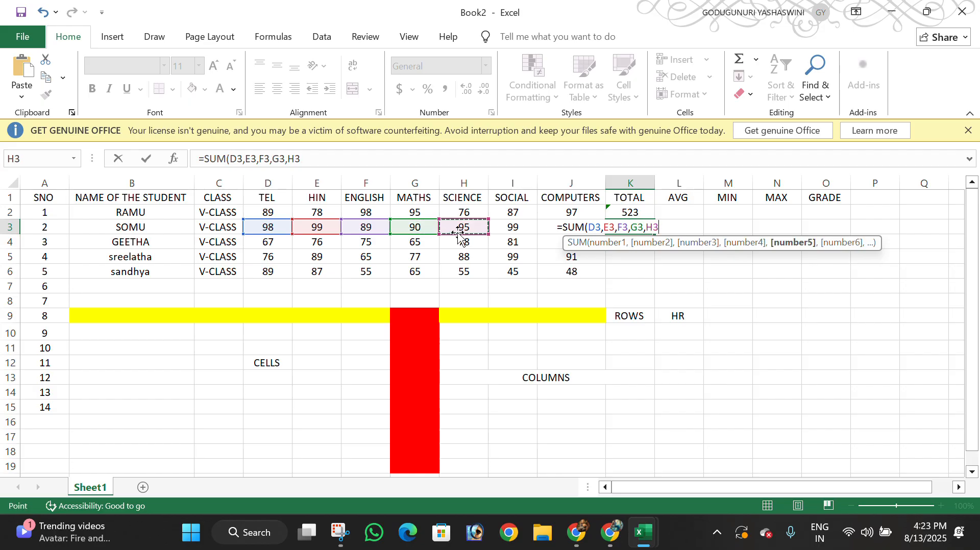
pyautogui.write(',')
pyautogui.click(511, 226)
pyautogui.write(',')
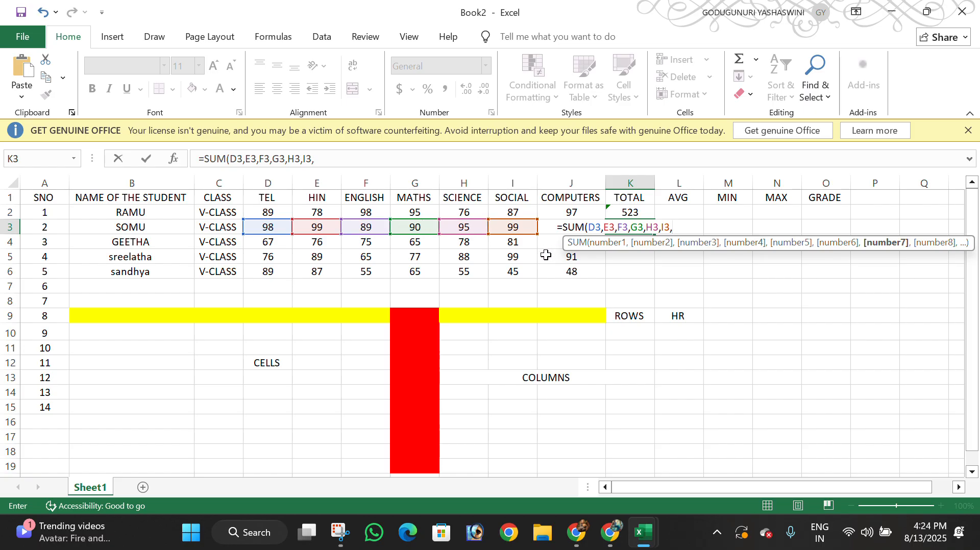
pyautogui.write(')')
pyautogui.press('Return')
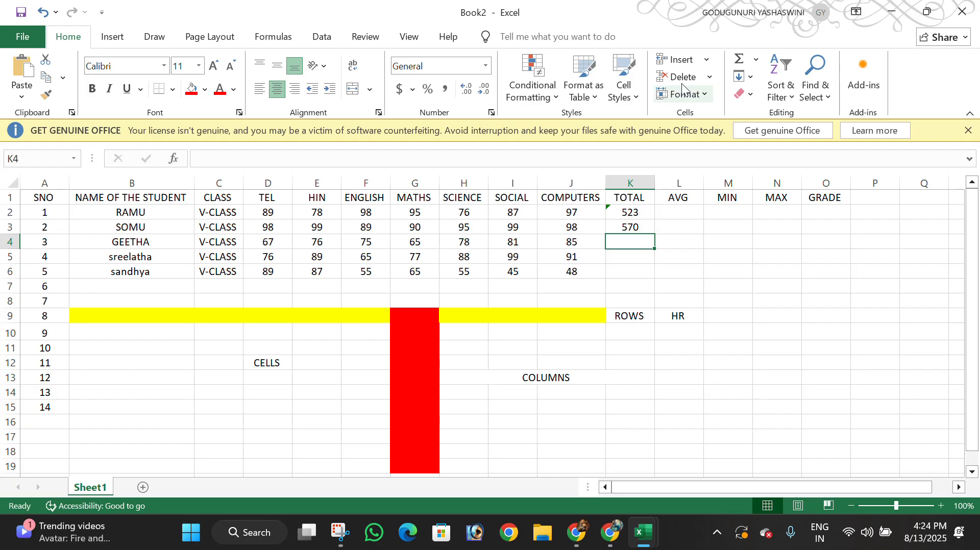
pyautogui.click(756, 61)
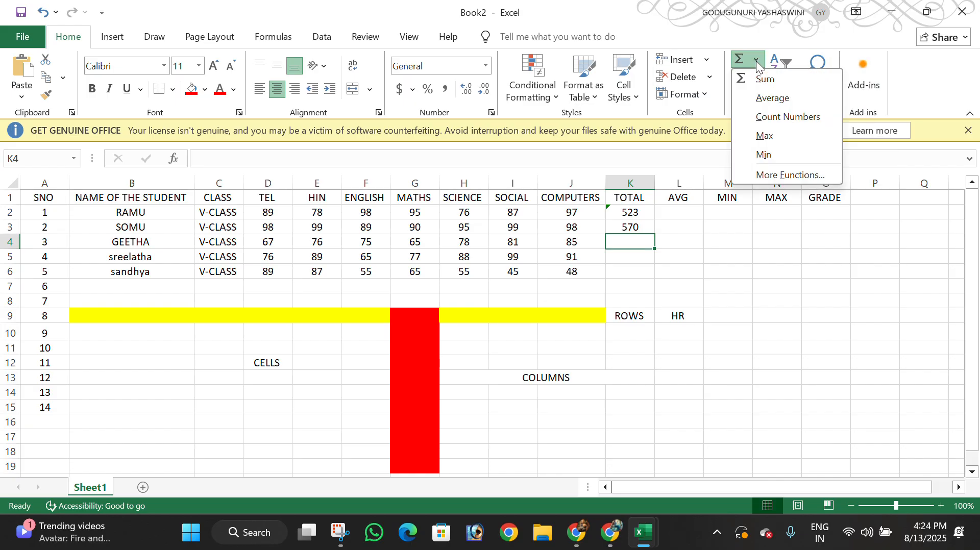
pyautogui.click(764, 80)
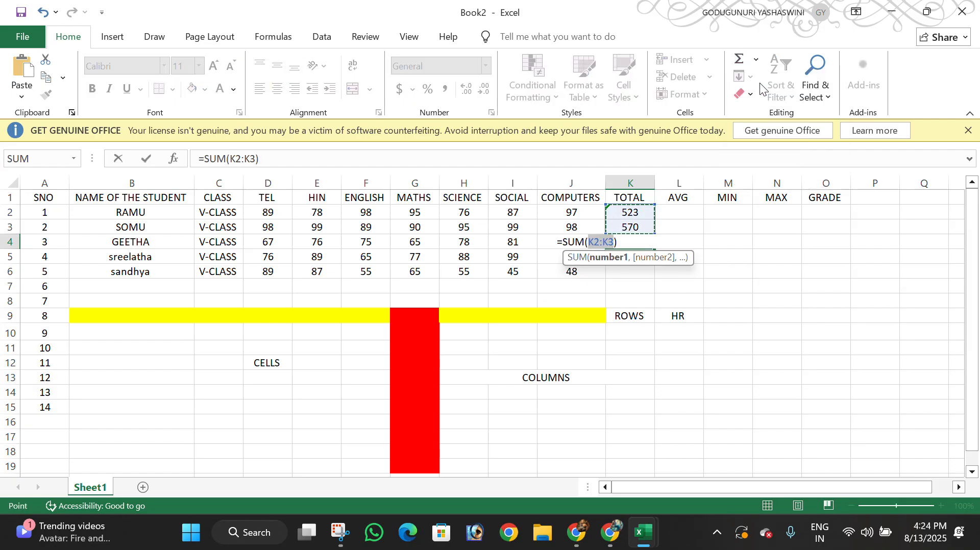
pyautogui.click(729, 316)
pyautogui.moveTo(268, 243); pyautogui.dragTo(519, 243)
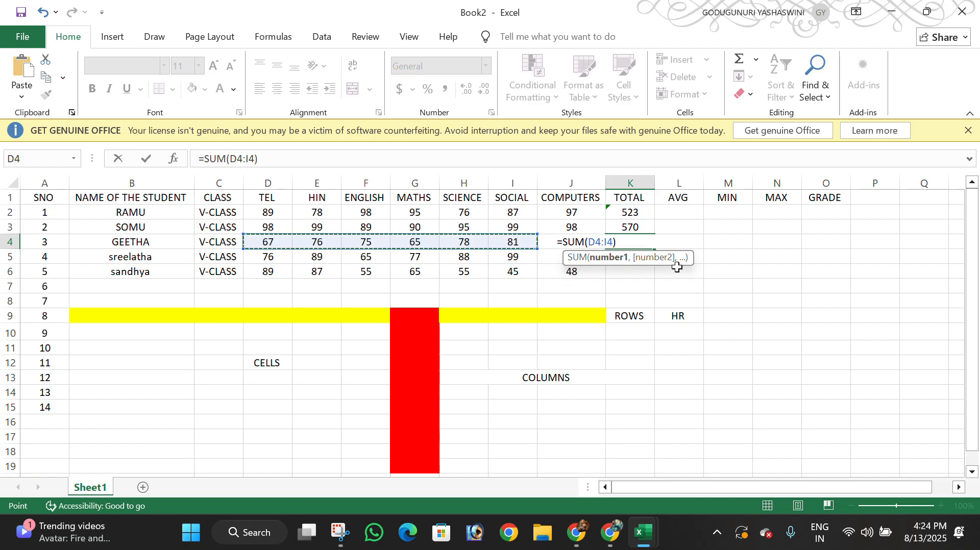
pyautogui.press('Escape')
pyautogui.click(826, 301)
# - Total the marks in D4:J4 with AutoSum into cell K4 and fill that formula down to K6
pyautogui.moveTo(268, 242); pyautogui.dragTo(571, 245)
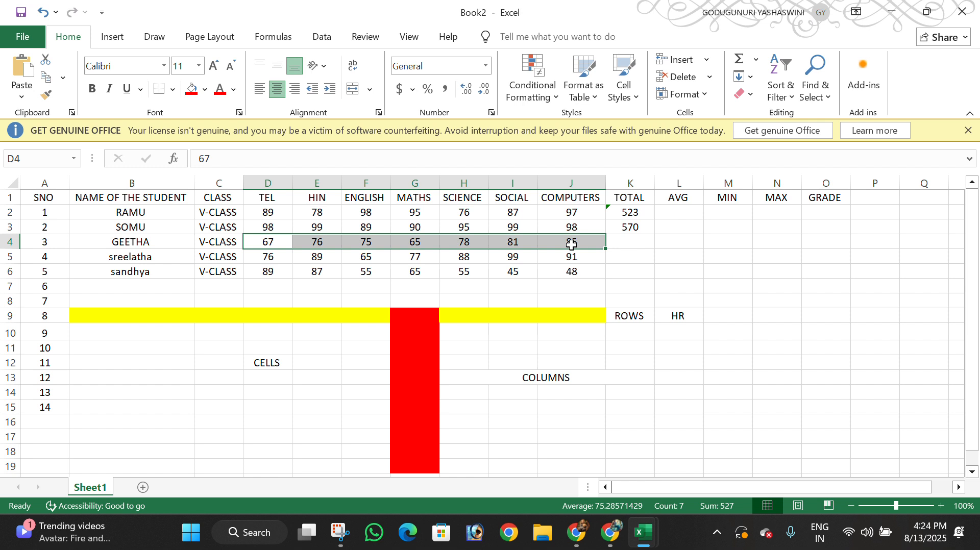
pyautogui.click(756, 59)
pyautogui.click(760, 81)
pyautogui.click(727, 329)
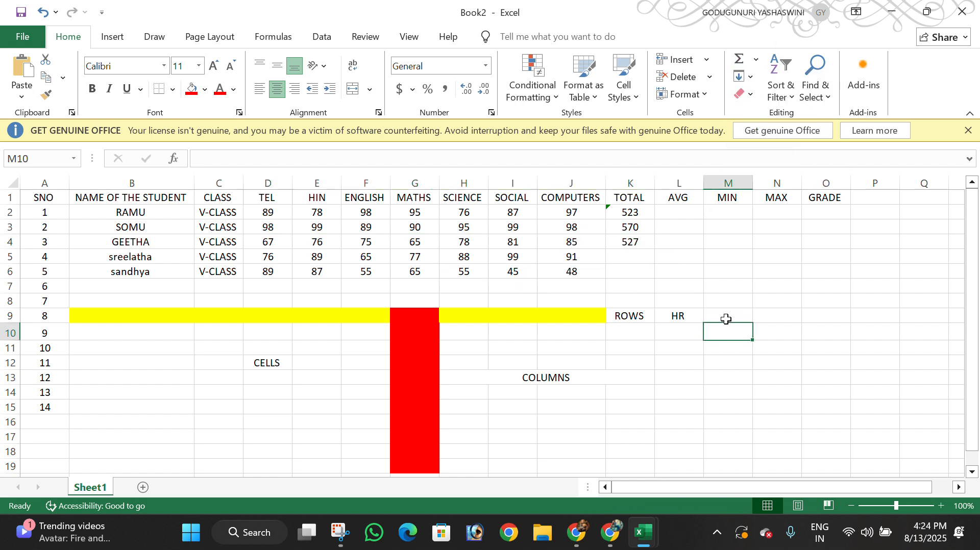
pyautogui.click(641, 242)
pyautogui.moveTo(655, 252); pyautogui.dragTo(658, 278)
pyautogui.click(700, 274)
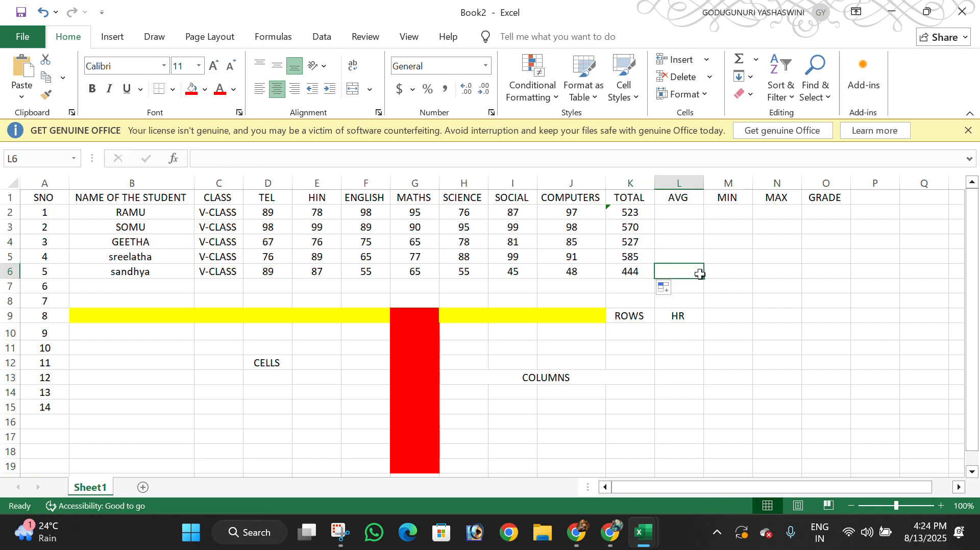
# - Fill the total formula from cell K2 down through K6
pyautogui.click(636, 229)
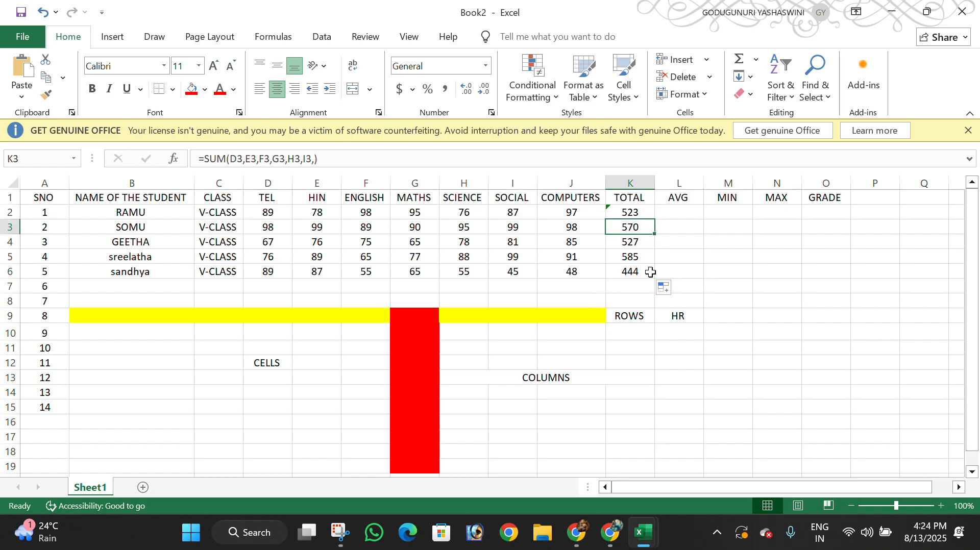
pyautogui.click(673, 258)
pyautogui.click(637, 217)
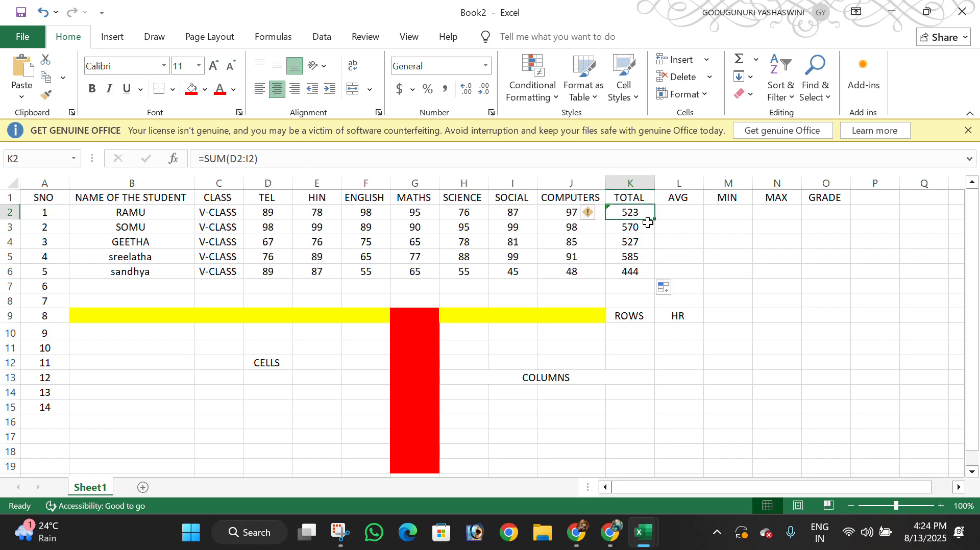
pyautogui.moveTo(655, 223); pyautogui.dragTo(655, 280)
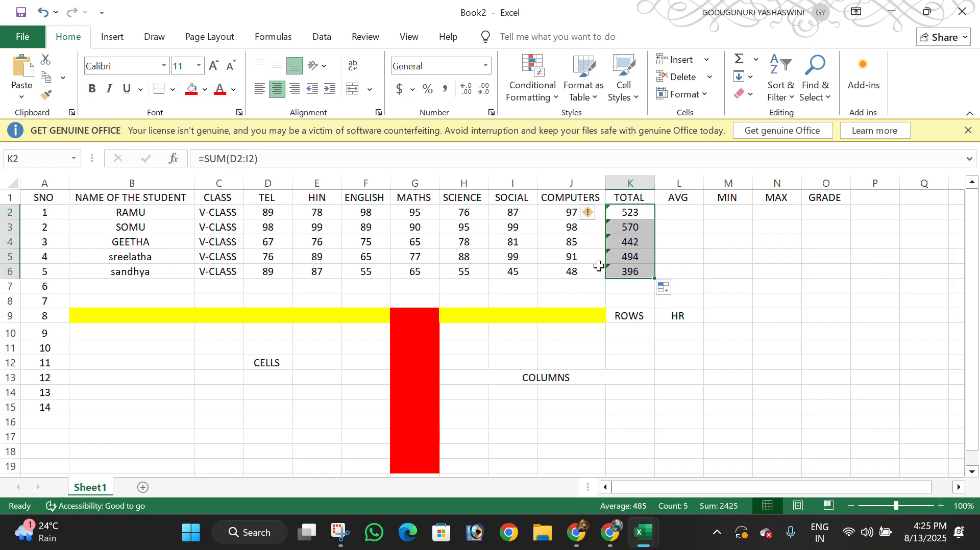
# - Enter =AVERAGE(K2/7) in cell L2 as the average formula and fill it down through L6
pyautogui.click(692, 212)
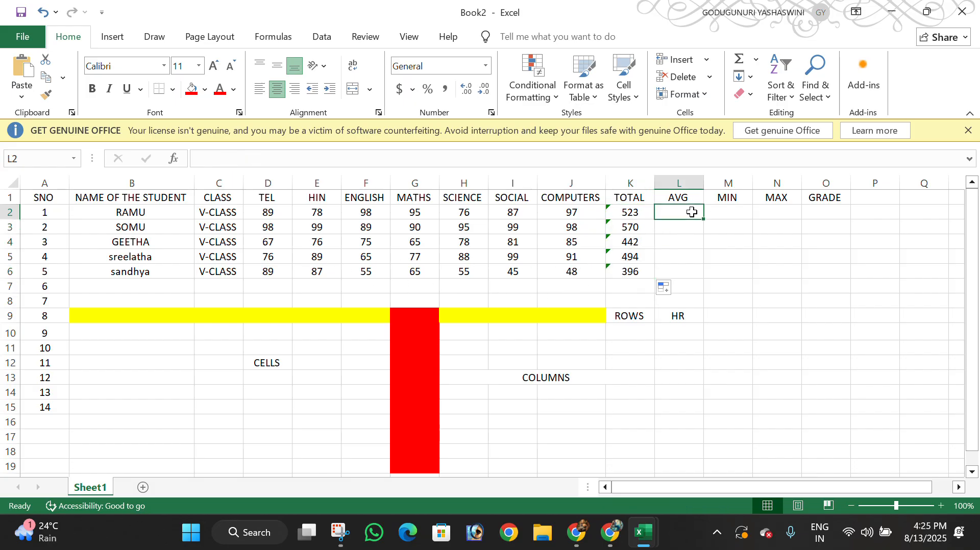
pyautogui.write('=')
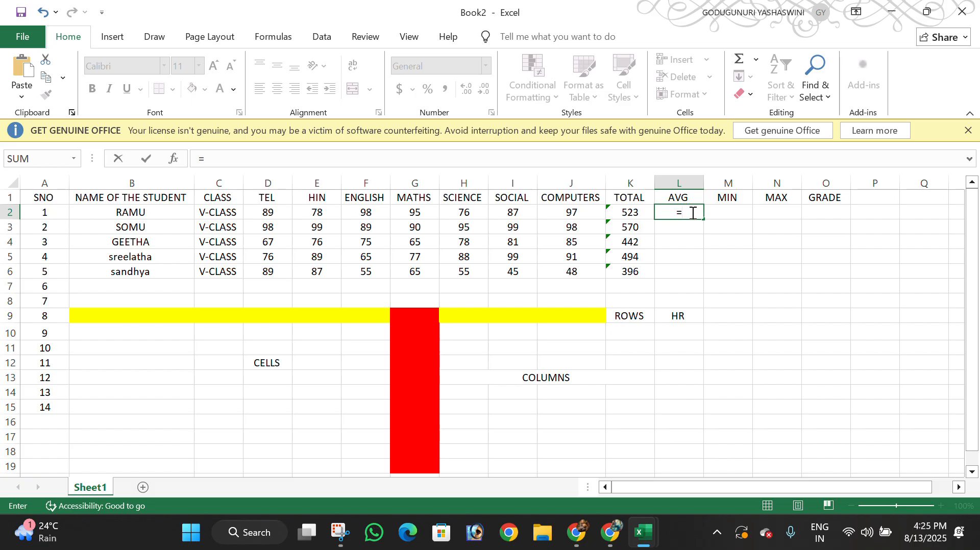
pyautogui.write('AB')
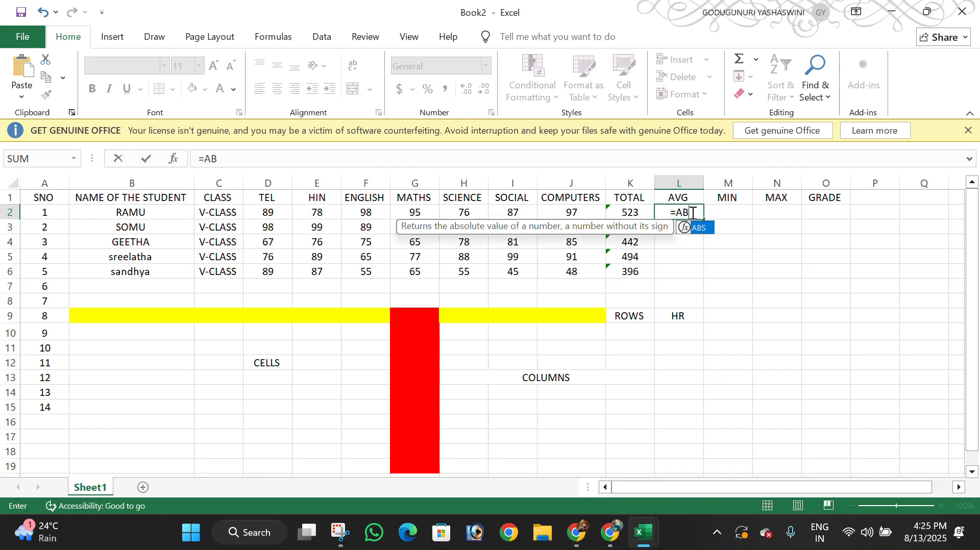
pyautogui.press('BackSpace')
pyautogui.write('VG')
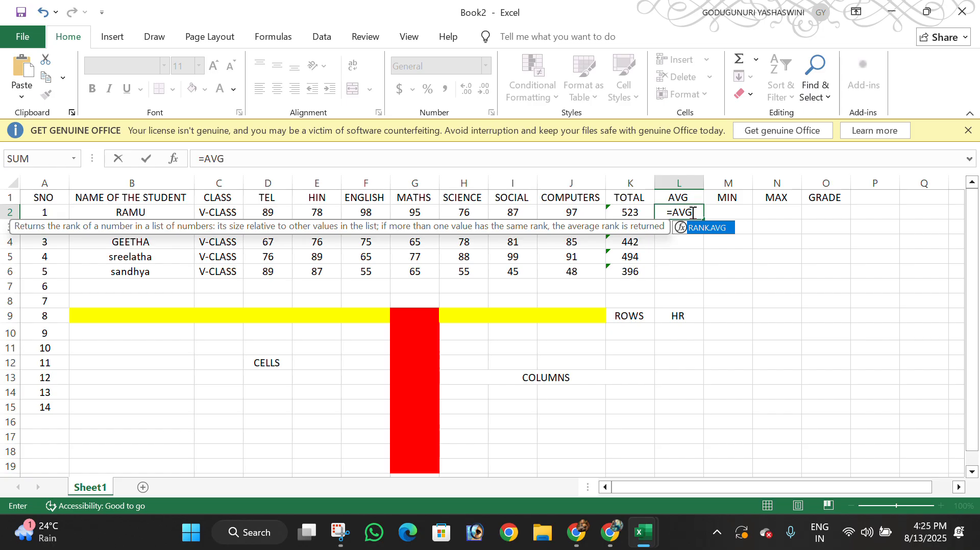
pyautogui.write('(')
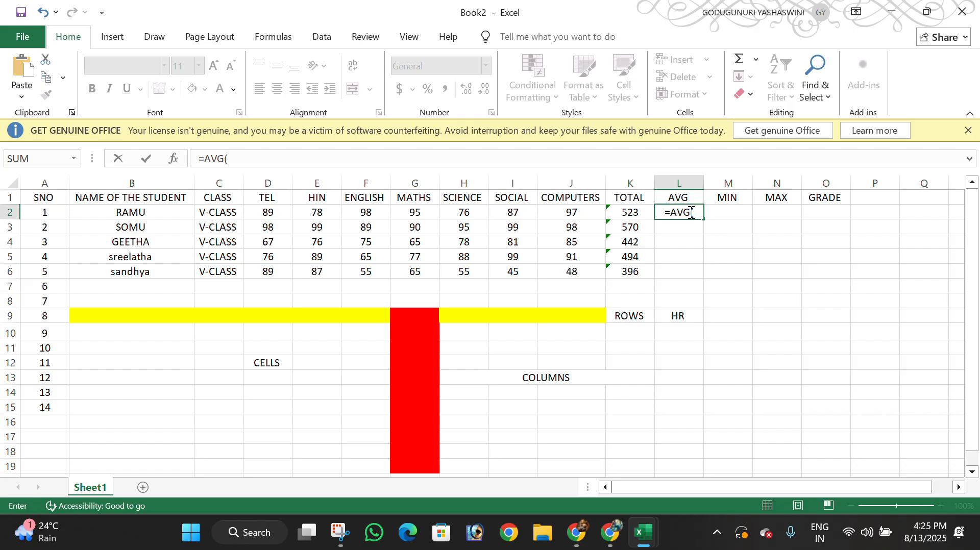
pyautogui.click(628, 214)
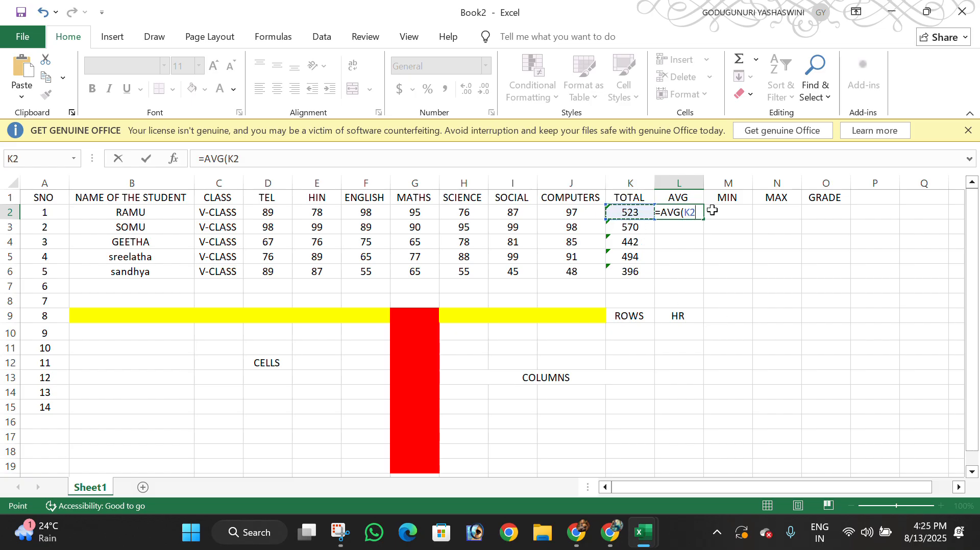
pyautogui.write('/')
pyautogui.write('7')
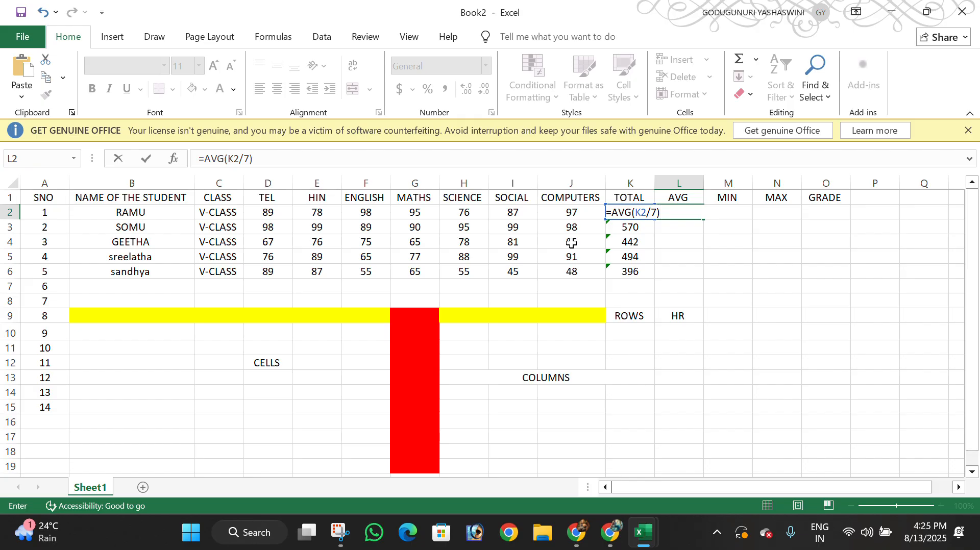
pyautogui.press('Return')
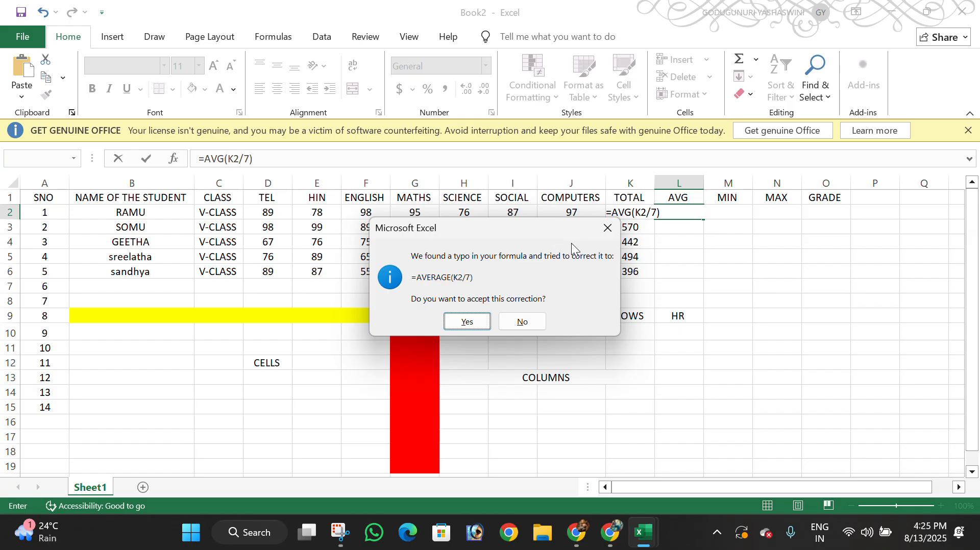
pyautogui.press('Return')
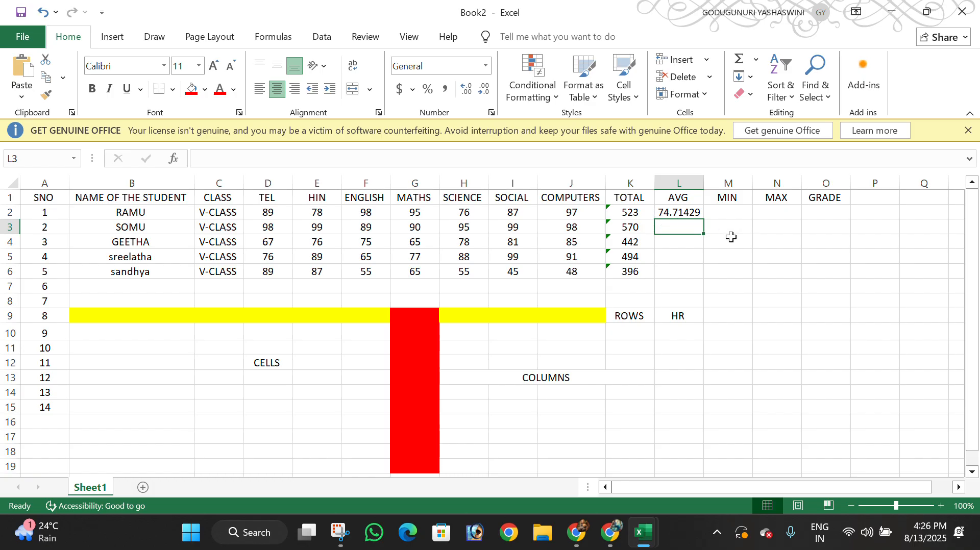
pyautogui.click(664, 209)
pyautogui.moveTo(706, 221); pyautogui.dragTo(705, 278)
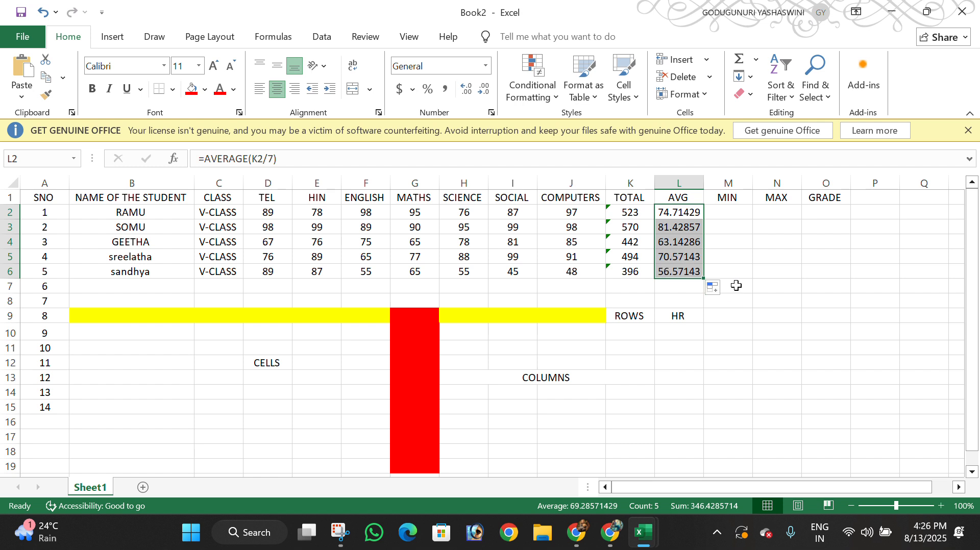
# - Undo the fill of the average formula below cell L2
pyautogui.hotkey('ctrl', 'z')
pyautogui.click(766, 284)
pyautogui.click(689, 227)
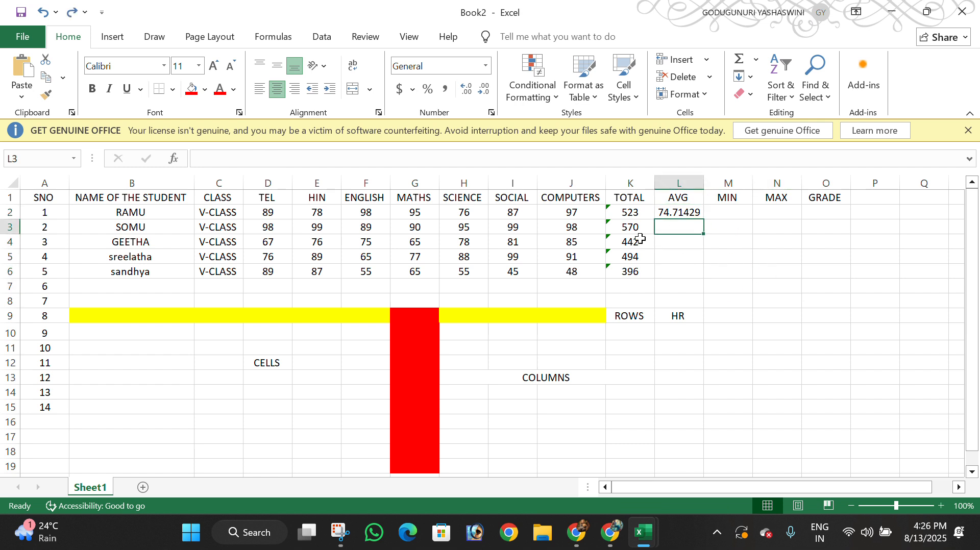
# - Replace the total in cell K3 with the AutoSum average formula =AVERAGE(K2)
pyautogui.click(629, 229)
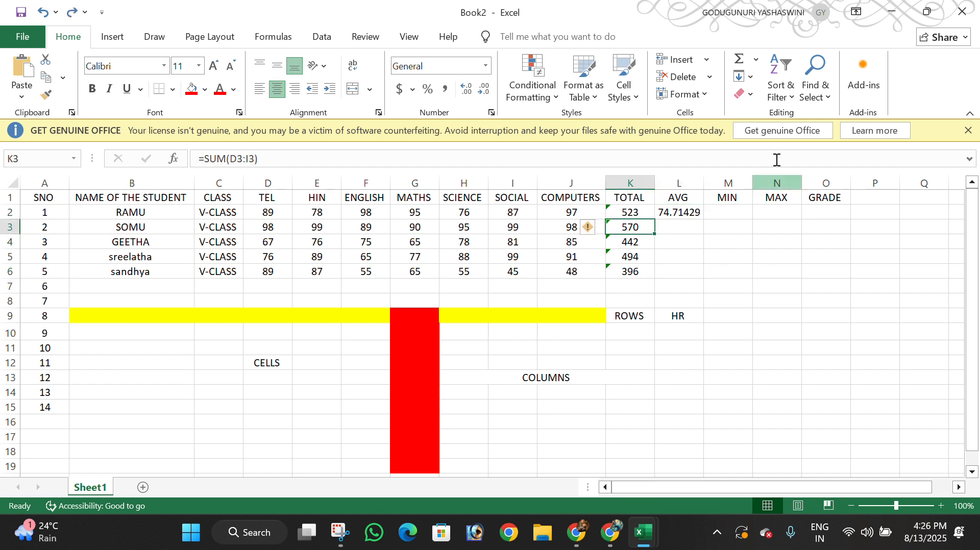
pyautogui.click(757, 60)
pyautogui.click(771, 98)
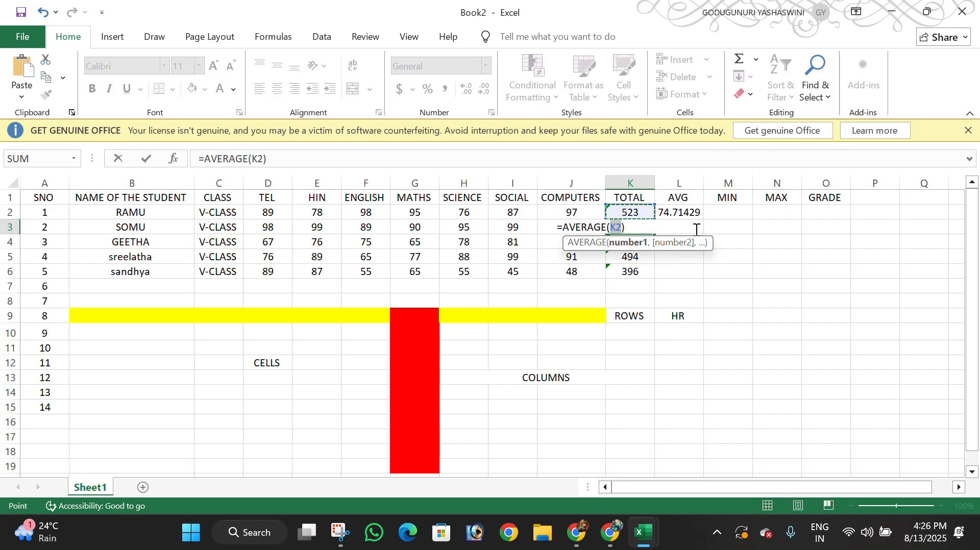
pyautogui.press('Return')
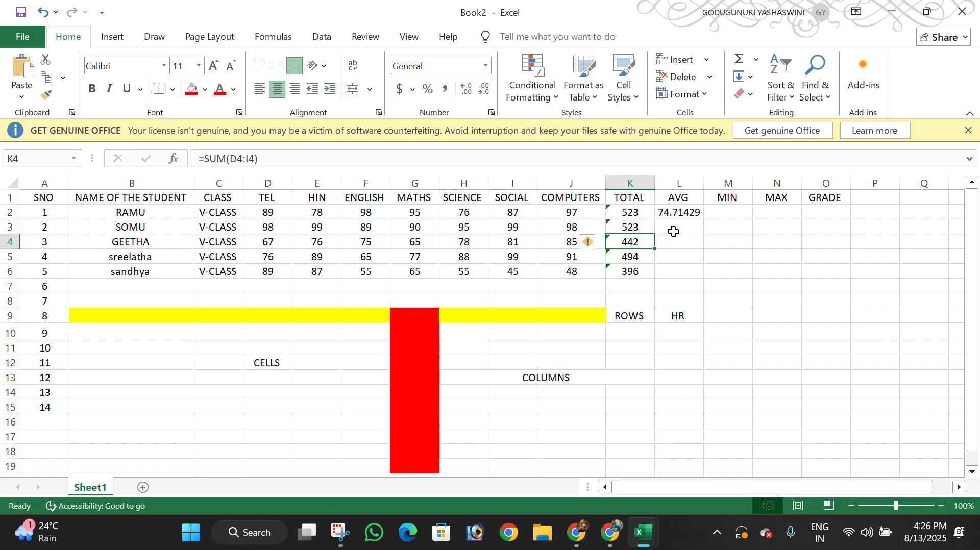
pyautogui.click(638, 227)
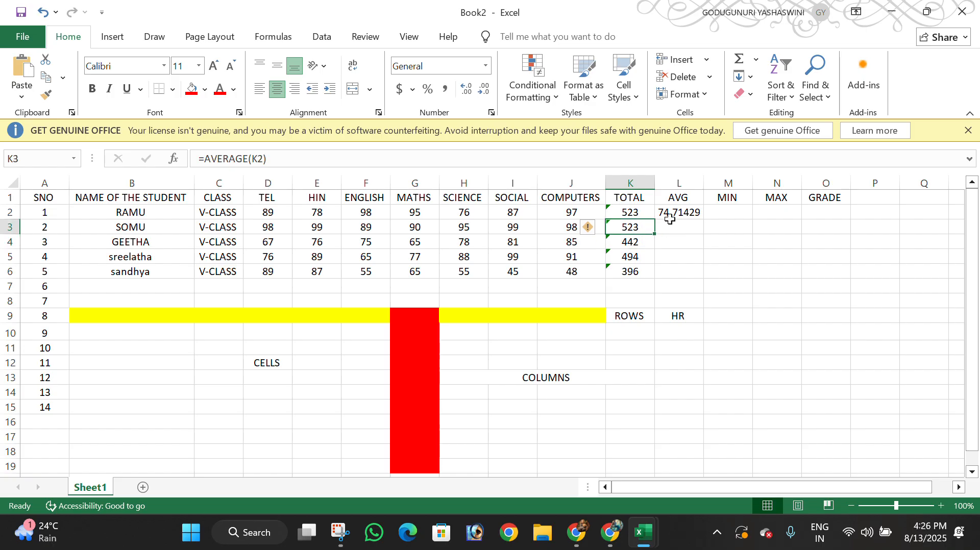
# - Try the AutoSum average formula =AVERAGE(L2) in cell L3 and undo the entry
pyautogui.click(661, 229)
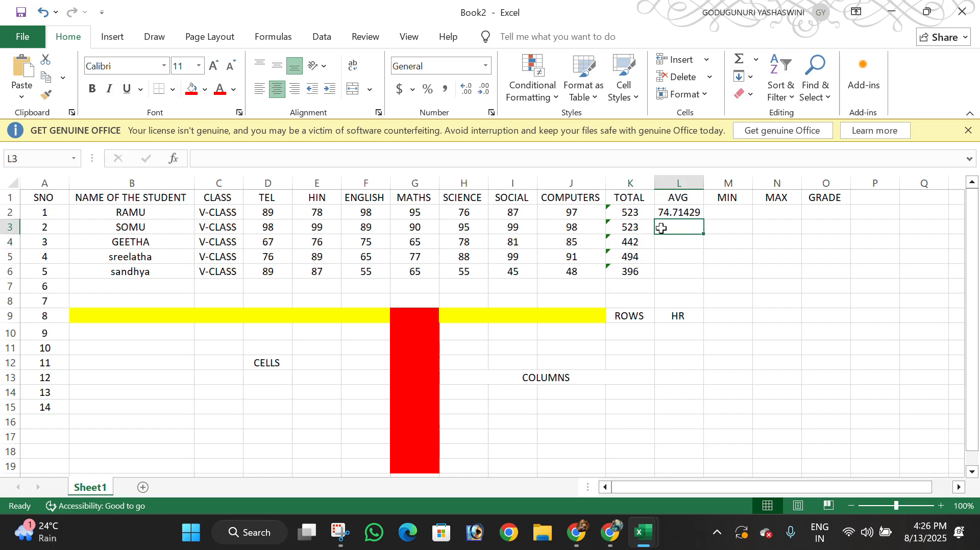
pyautogui.click(756, 60)
pyautogui.click(771, 97)
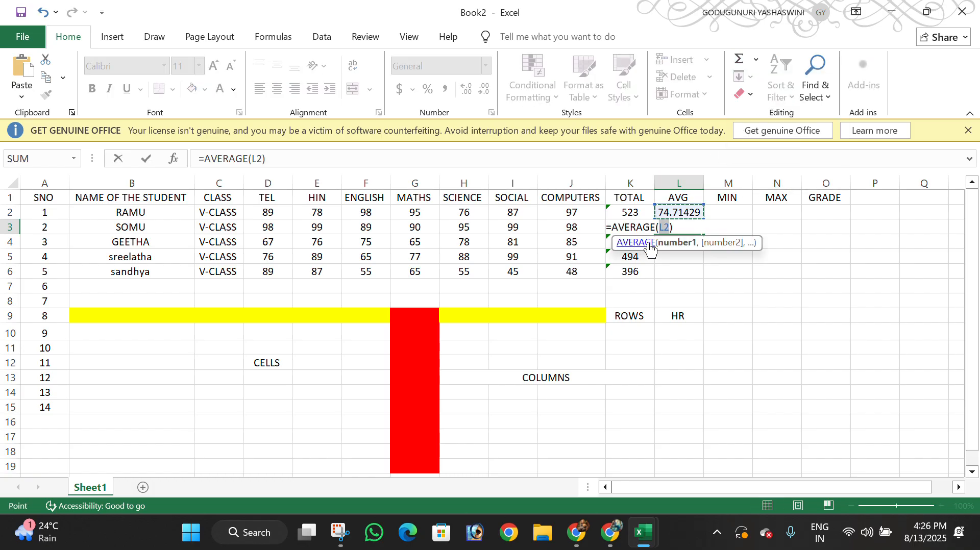
pyautogui.click(691, 231)
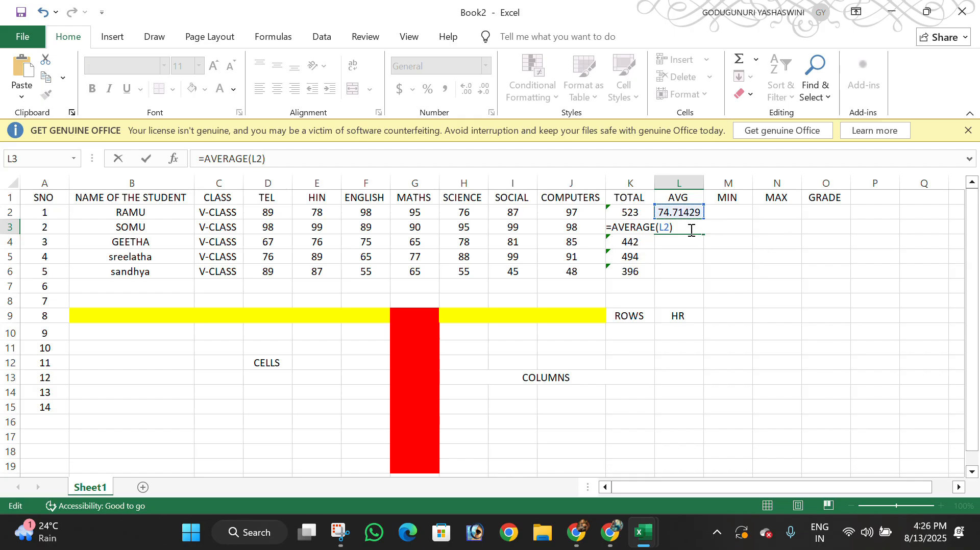
pyautogui.press('Return')
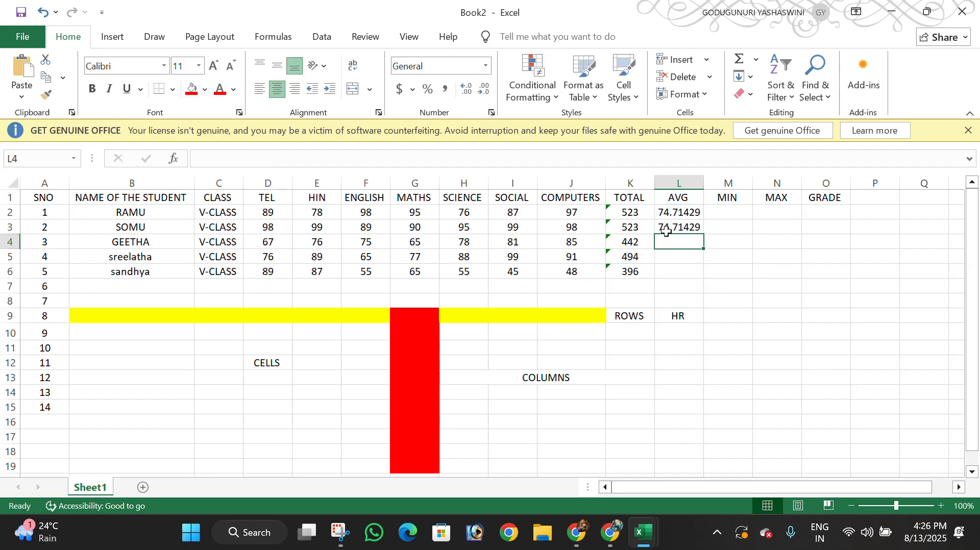
pyautogui.hotkey('ctrl', 'z')
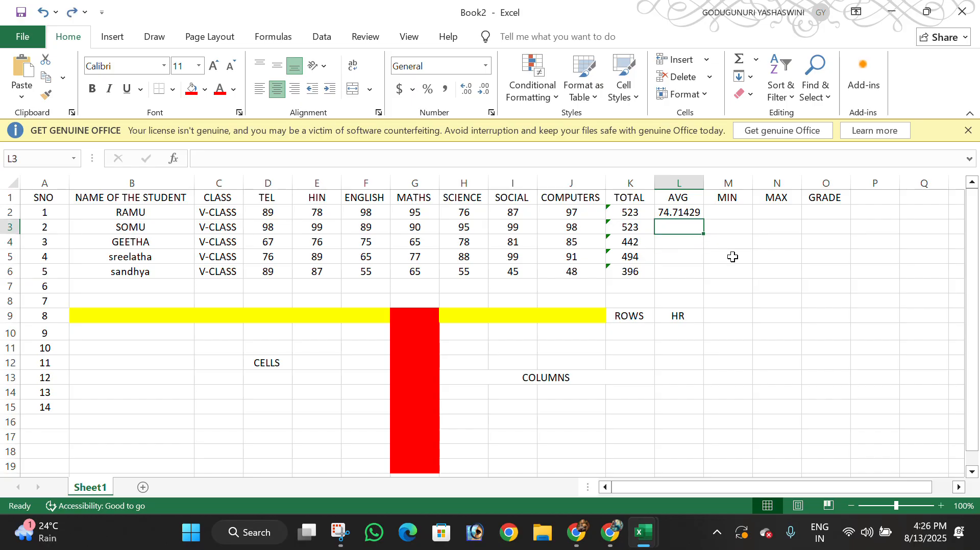
# - Fill the average formula from cell L2 down through L6
pyautogui.click(754, 262)
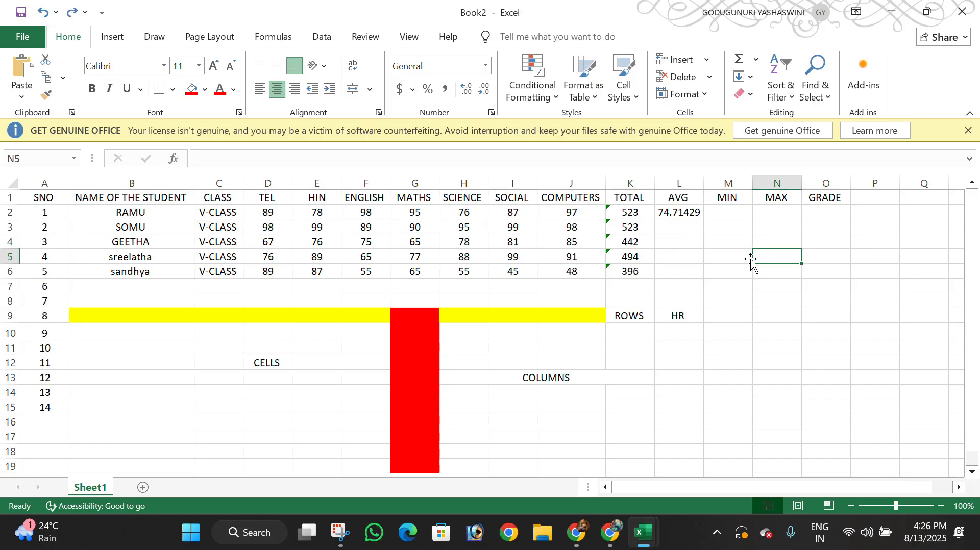
pyautogui.click(689, 218)
pyautogui.moveTo(703, 219); pyautogui.dragTo(711, 276)
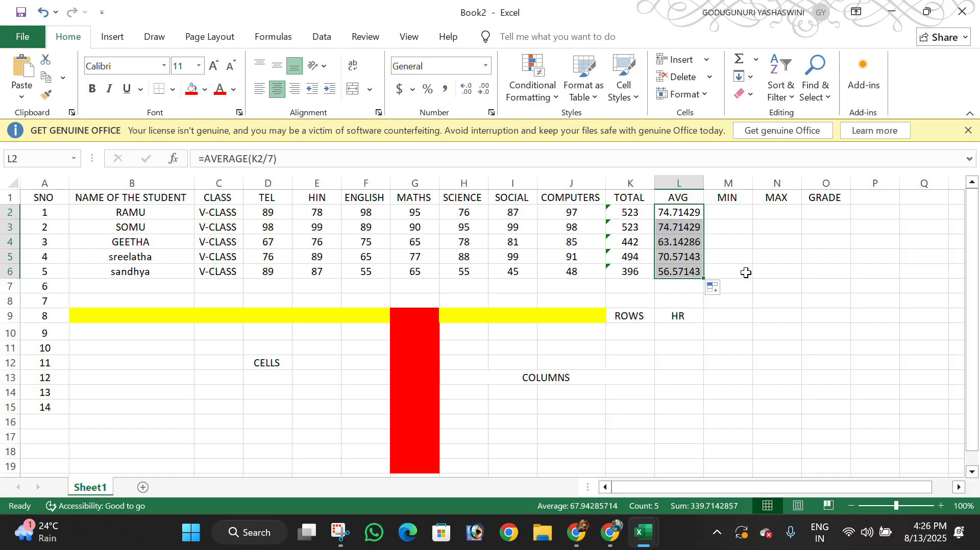
# - Enter =MIN(D2:J2) in cell M2 as the minimum formula and fill it down through M6
pyautogui.click(740, 213)
pyautogui.write('=')
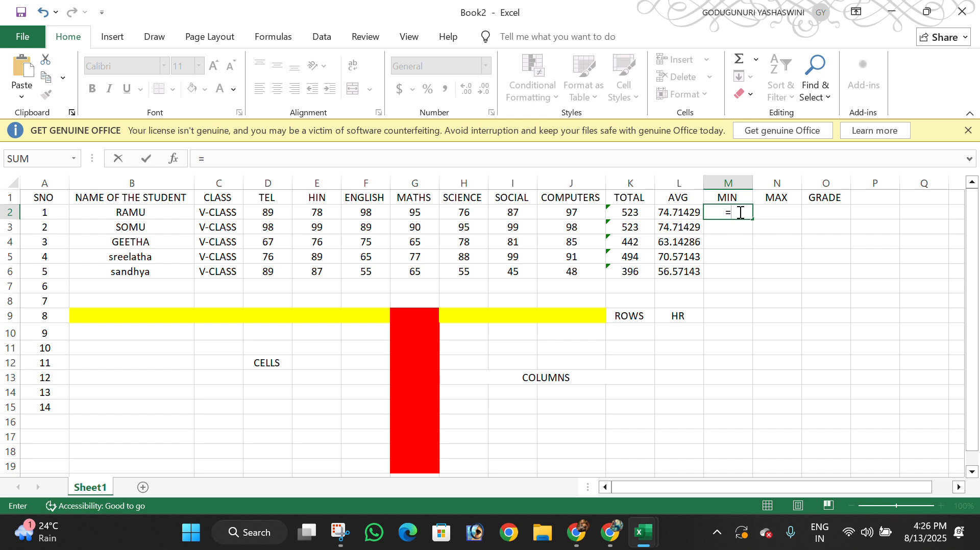
pyautogui.write('MIN')
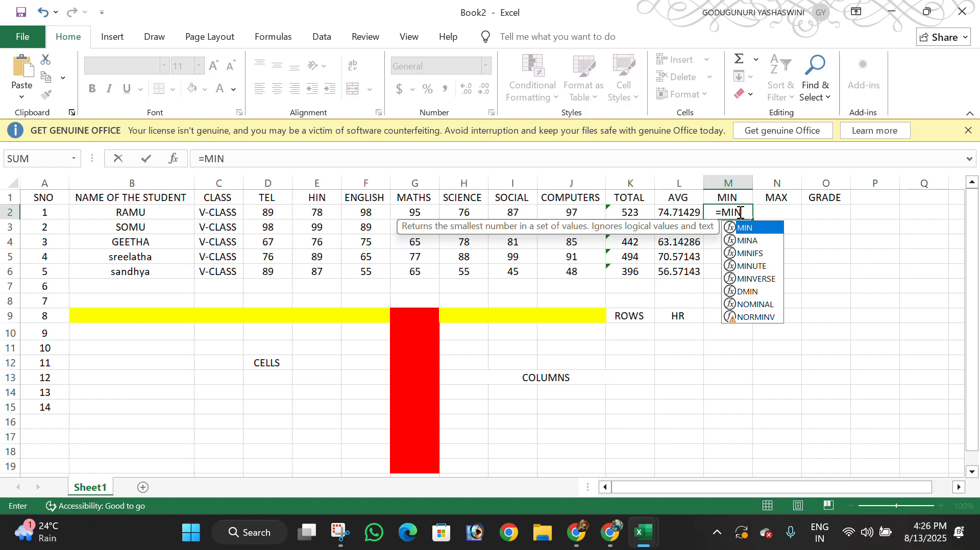
pyautogui.write('(')
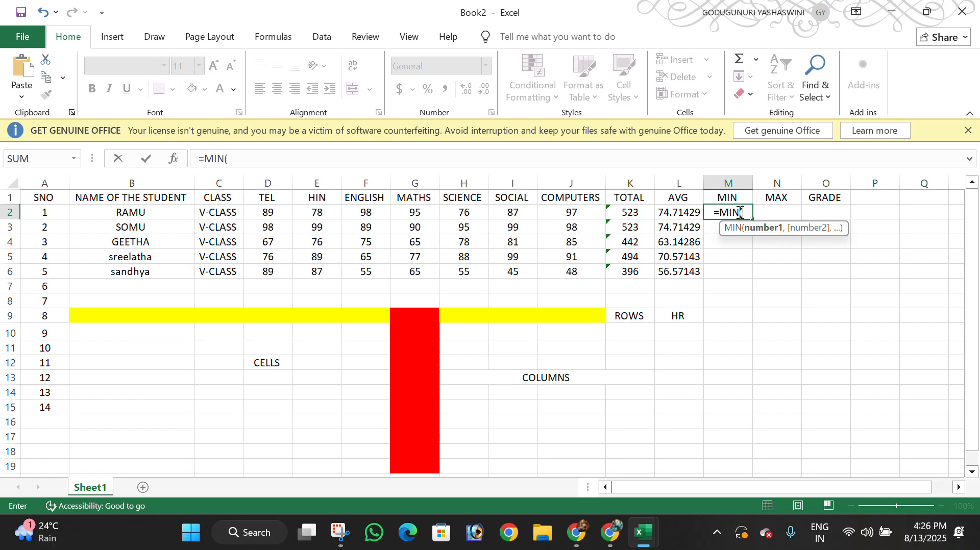
pyautogui.click(267, 213)
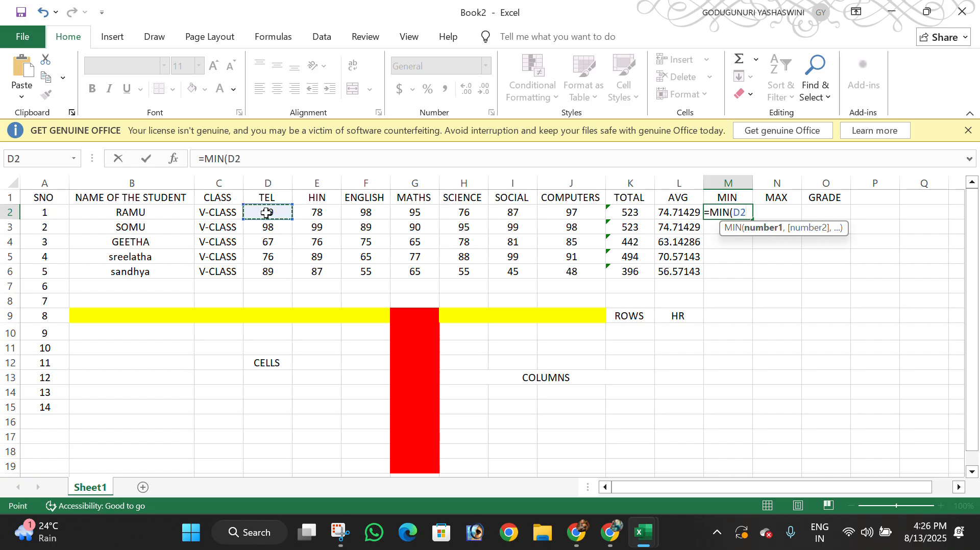
pyautogui.moveTo(266, 213); pyautogui.dragTo(565, 212)
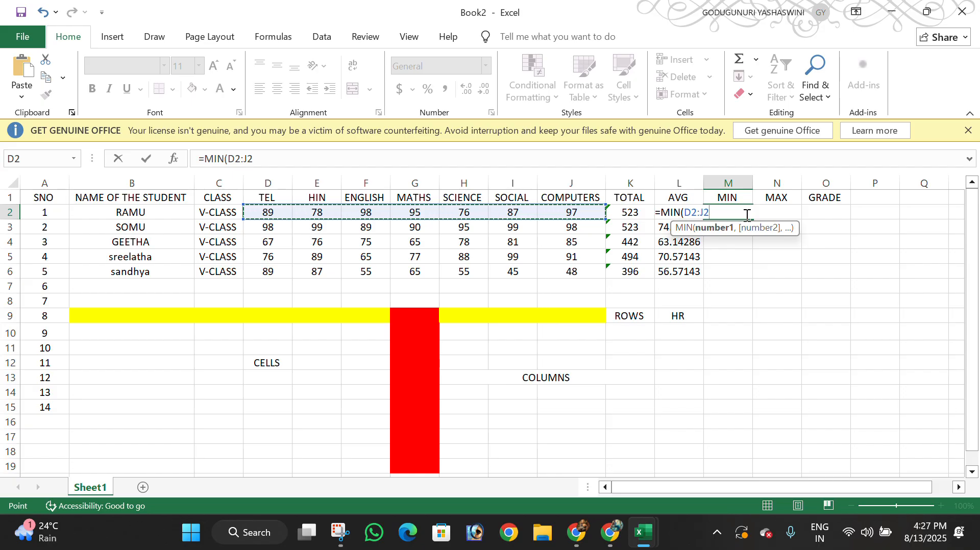
pyautogui.press('Return')
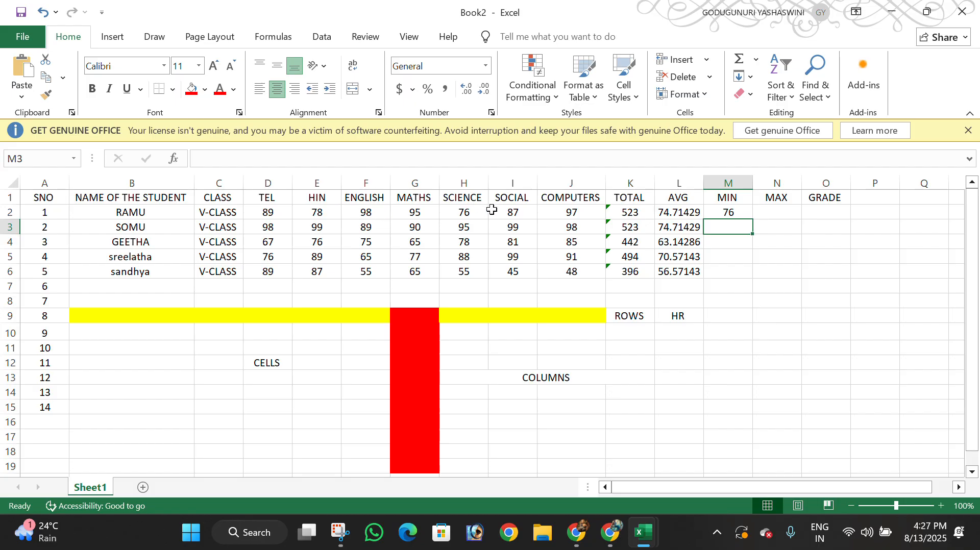
pyautogui.click(743, 211)
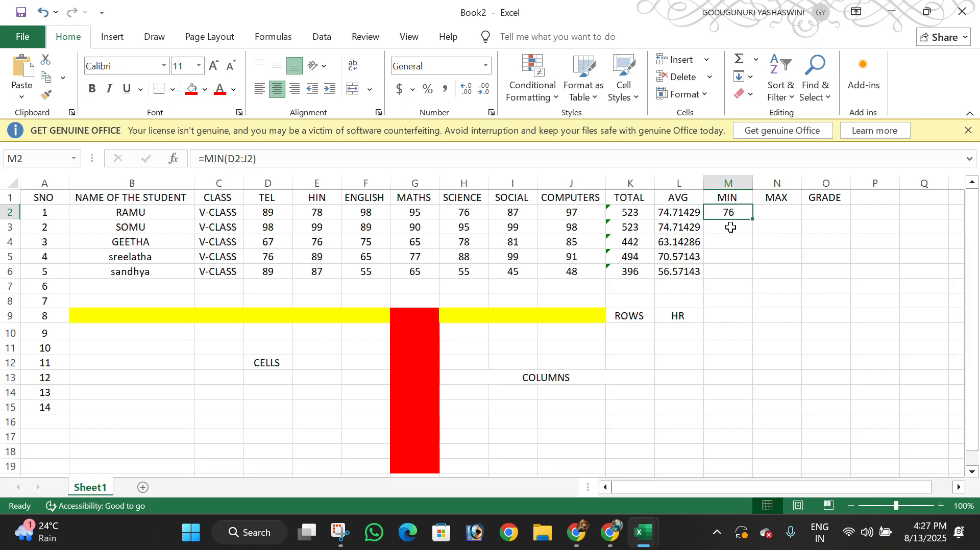
pyautogui.moveTo(751, 219); pyautogui.dragTo(756, 281)
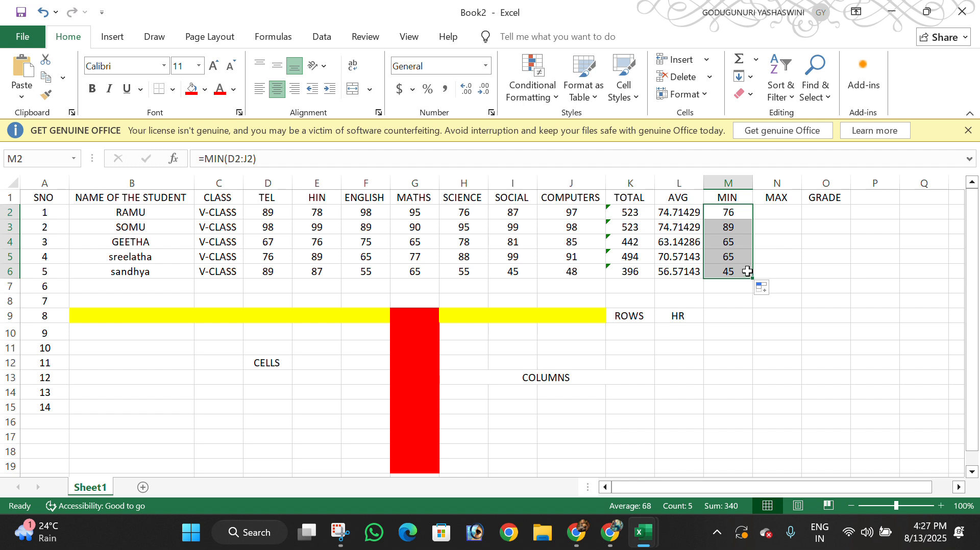
# - Enter =MAX(D2:J2) in cell N2 to find the first student's highest mark
pyautogui.click(778, 210)
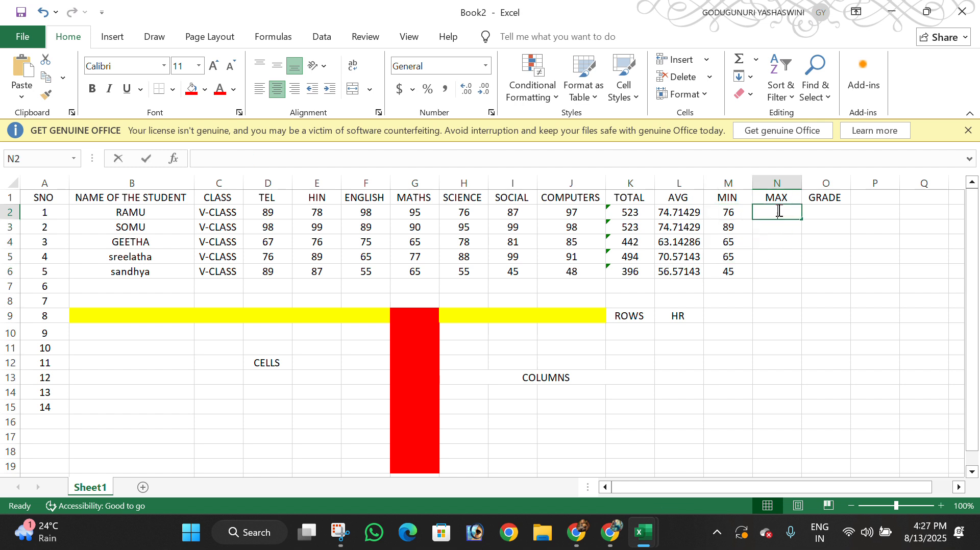
pyautogui.write('=')
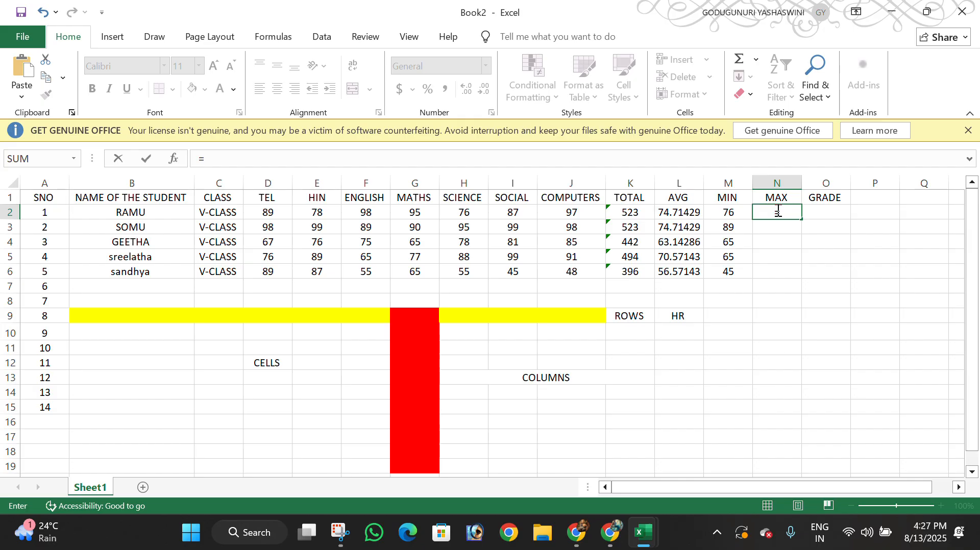
pyautogui.write('MAX(')
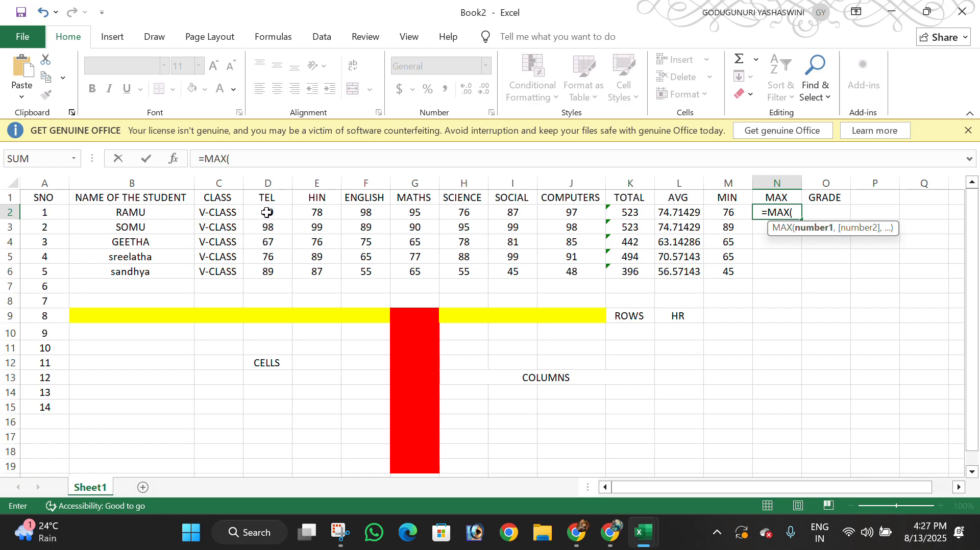
pyautogui.moveTo(267, 212); pyautogui.dragTo(557, 209)
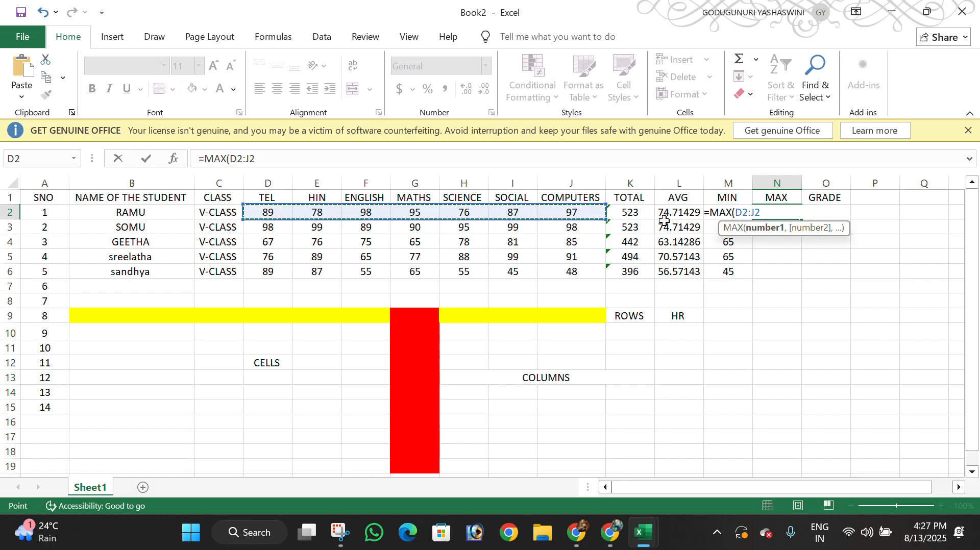
pyautogui.write(')')
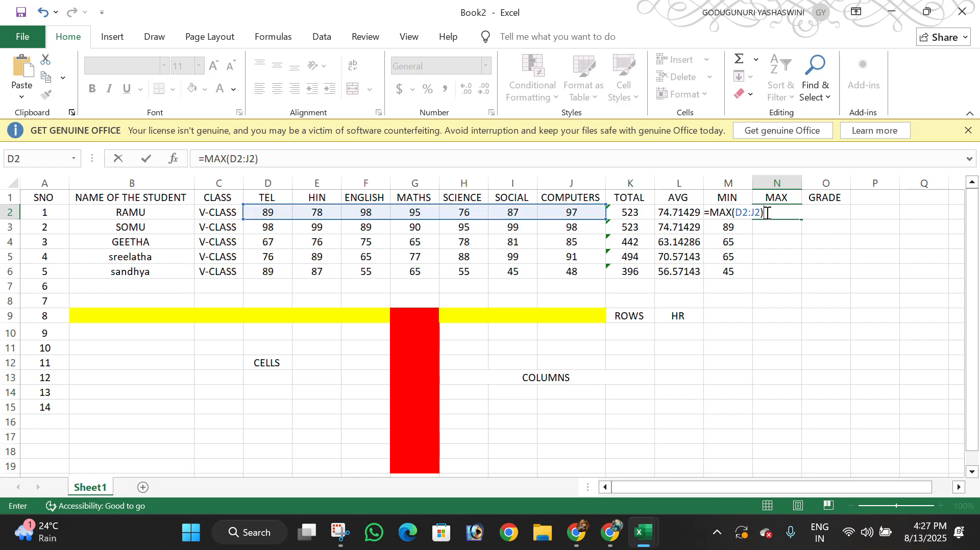
pyautogui.press('Return')
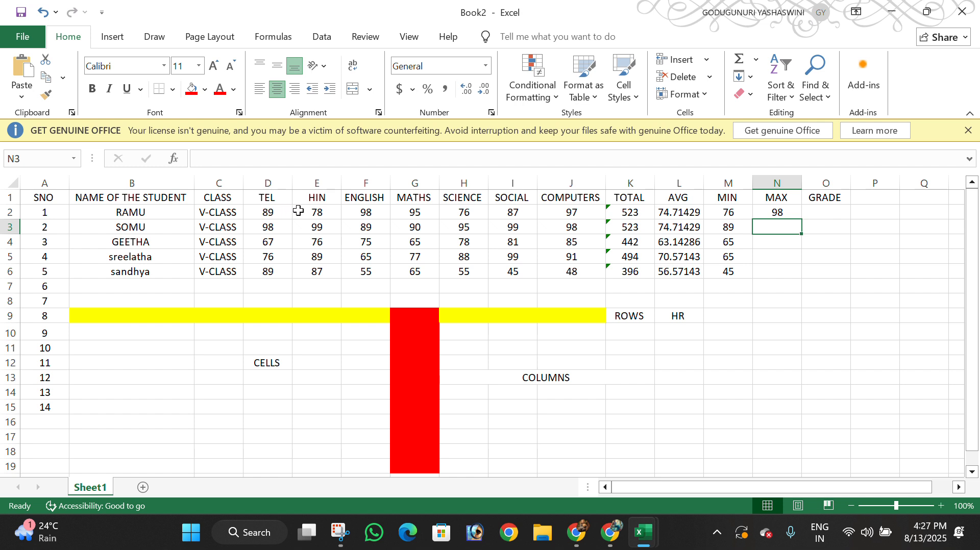
# - Compare the first student's English mark with the MAX result in N2 and examine that cell's formula
pyautogui.click(372, 216)
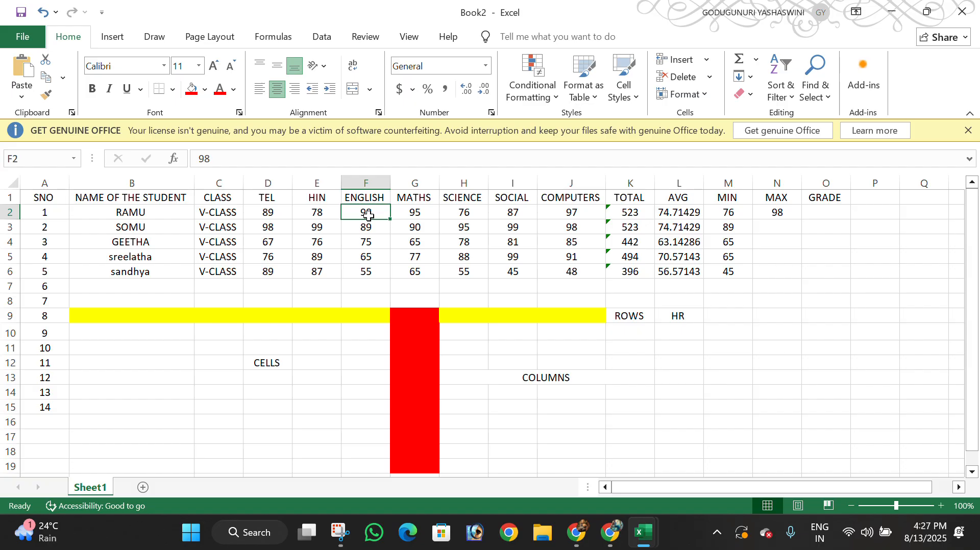
pyautogui.click(778, 218)
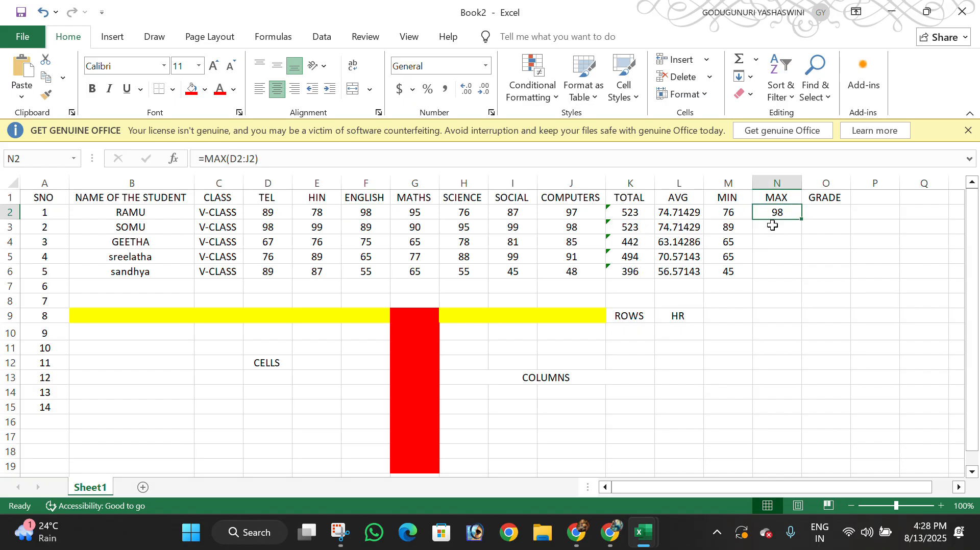
pyautogui.click(811, 240)
pyautogui.click(779, 213)
pyautogui.click(776, 200)
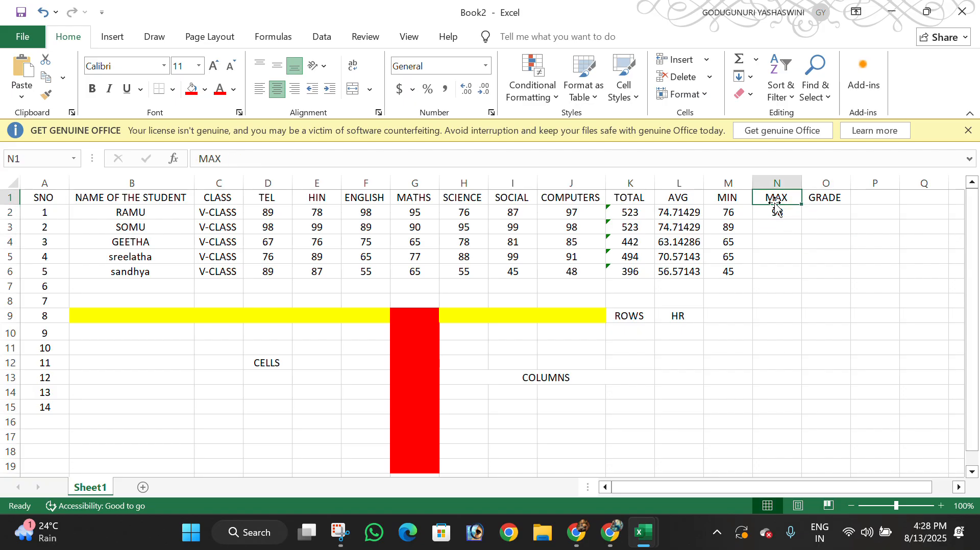
pyautogui.click(778, 214)
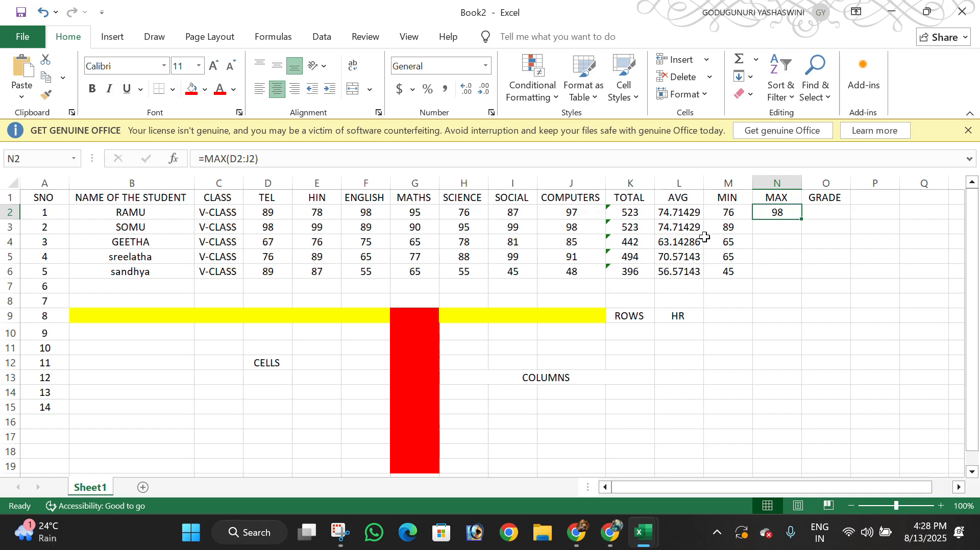
pyautogui.click(280, 159)
pyautogui.moveTo(280, 160); pyautogui.dragTo(198, 163)
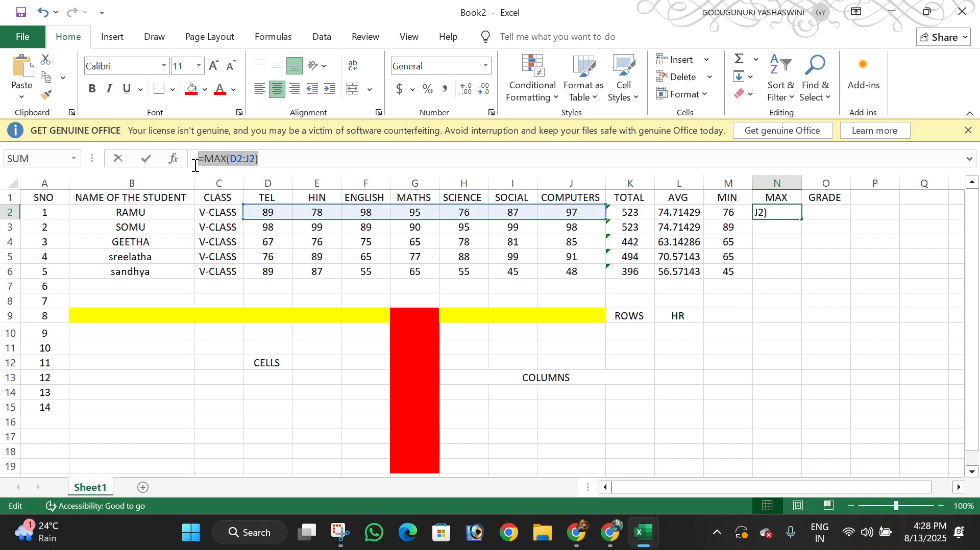
pyautogui.click(800, 305)
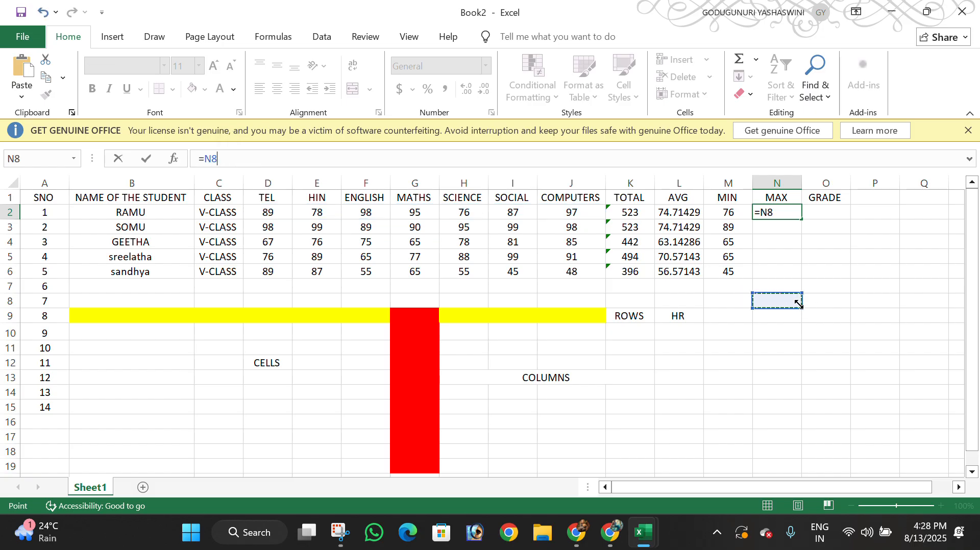
pyautogui.press('Escape')
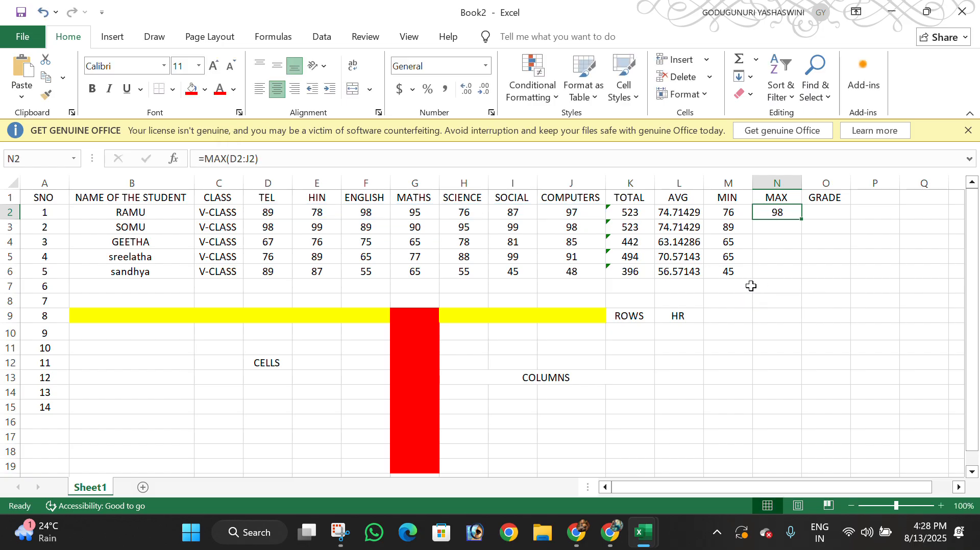
# - Fill the maximum formula from cell N2 down through N6
pyautogui.click(816, 268)
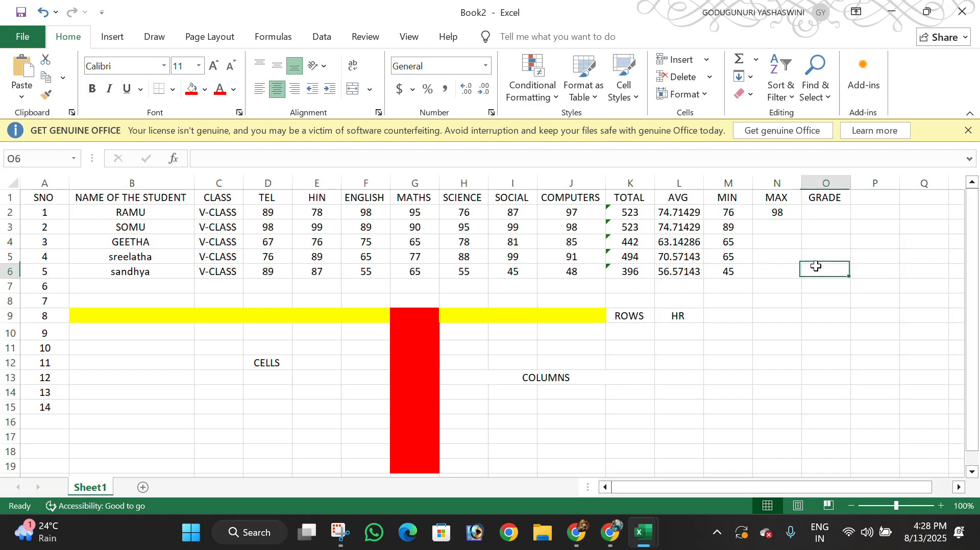
pyautogui.click(787, 217)
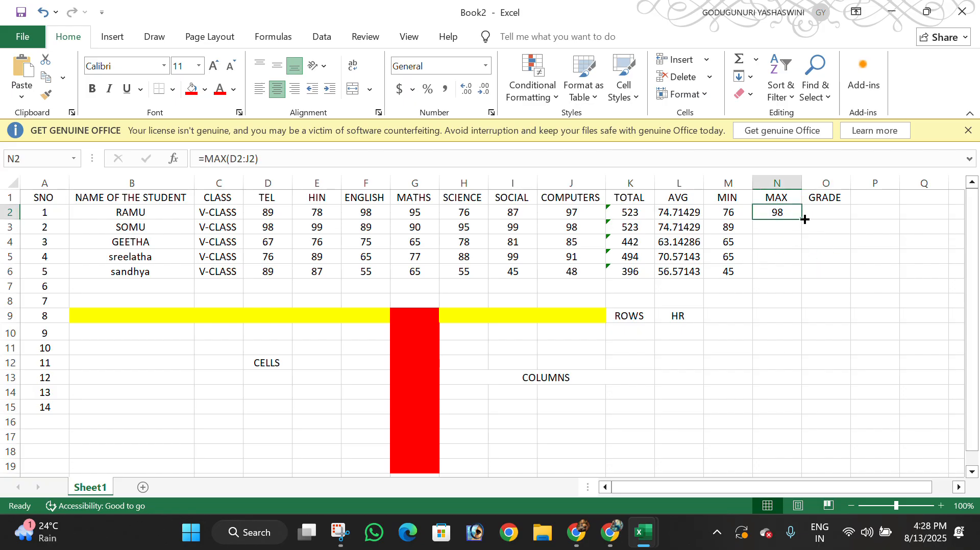
pyautogui.moveTo(805, 219); pyautogui.dragTo(809, 276)
pyautogui.click(862, 334)
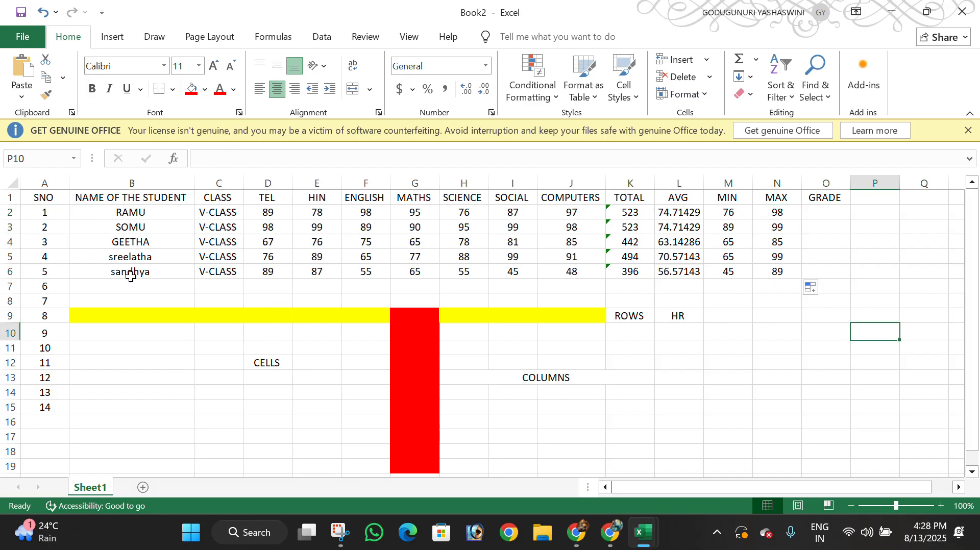
# - Compare the fifth and third students' subject marks with their MAX results in N6 and N4
pyautogui.click(280, 274)
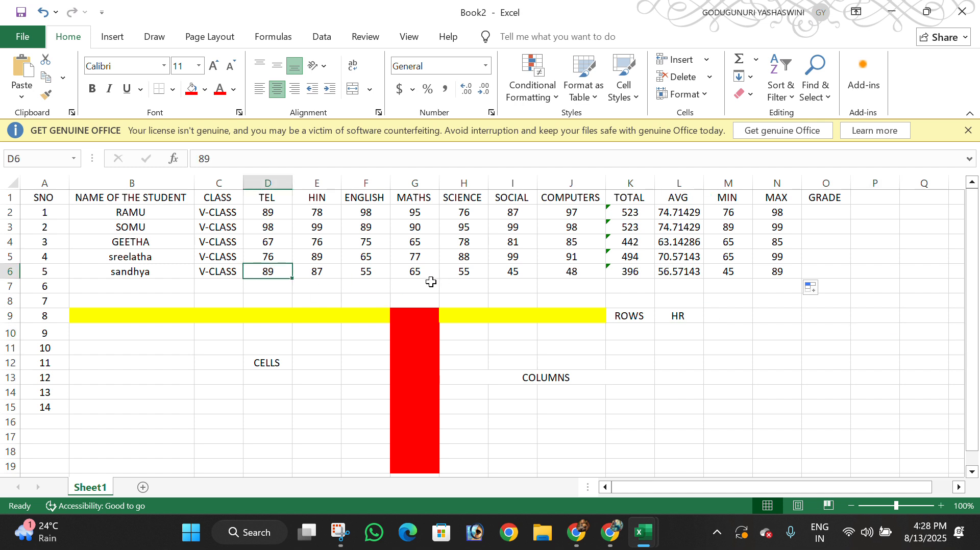
pyautogui.click(772, 275)
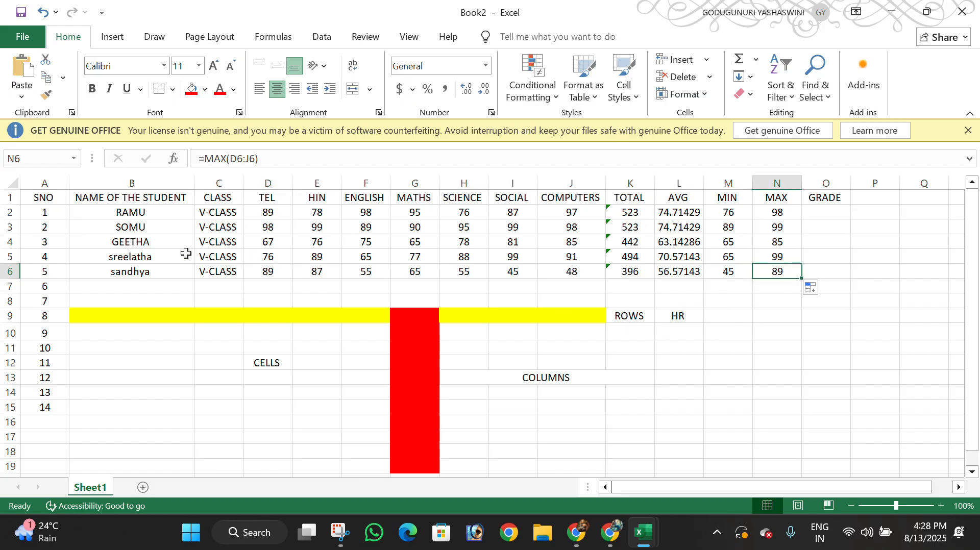
pyautogui.click(156, 244)
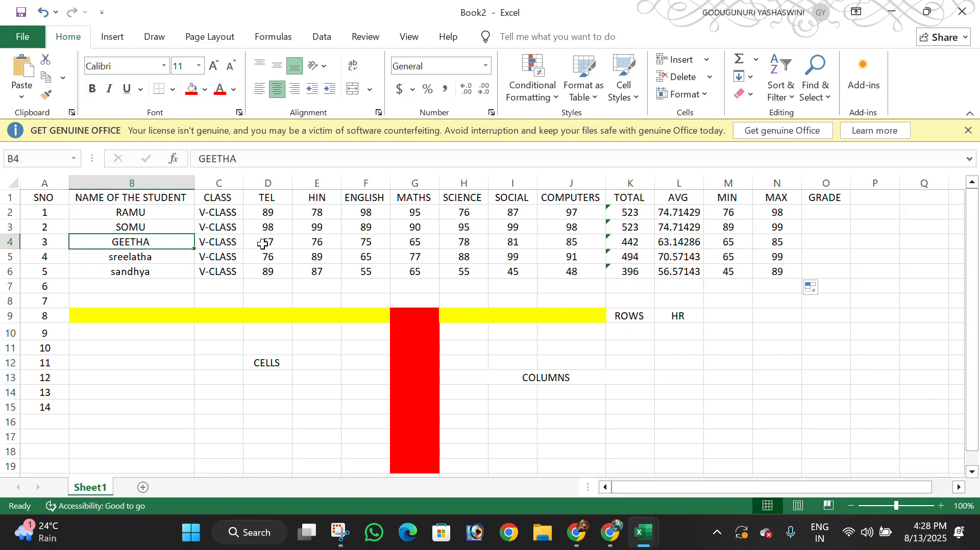
pyautogui.click(577, 240)
pyautogui.click(793, 241)
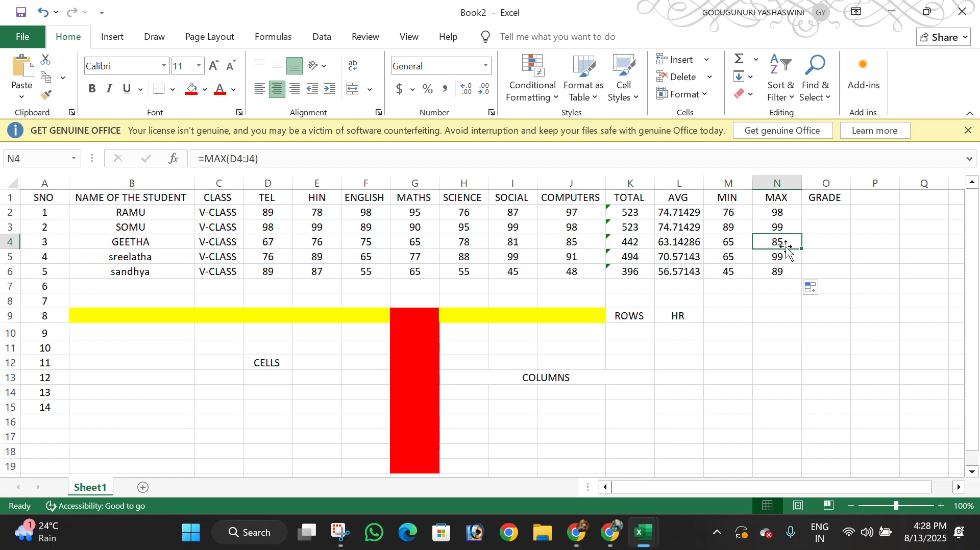
# - Begin the first student's grade formula in cell O2 with =IF(OR(
pyautogui.click(832, 215)
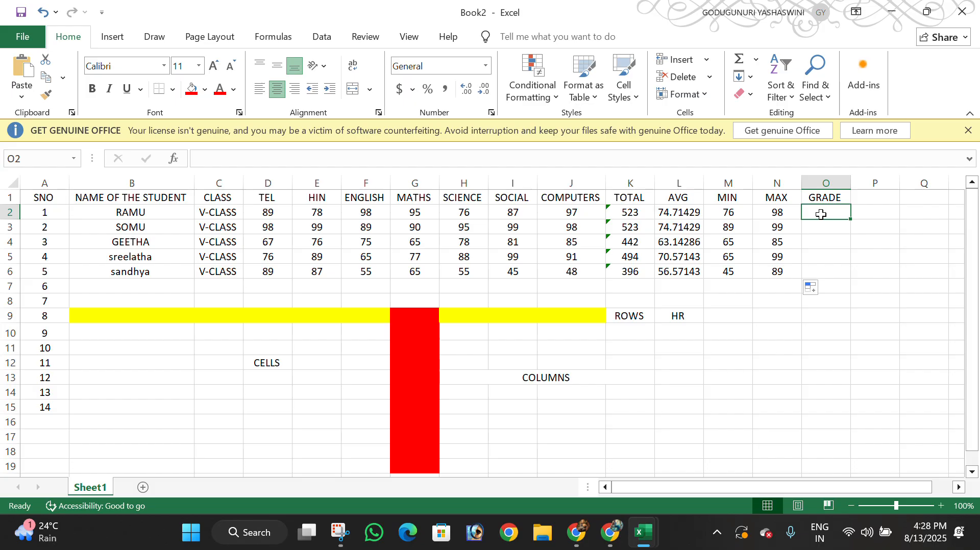
pyautogui.doubleClick(822, 213)
pyautogui.write('I')
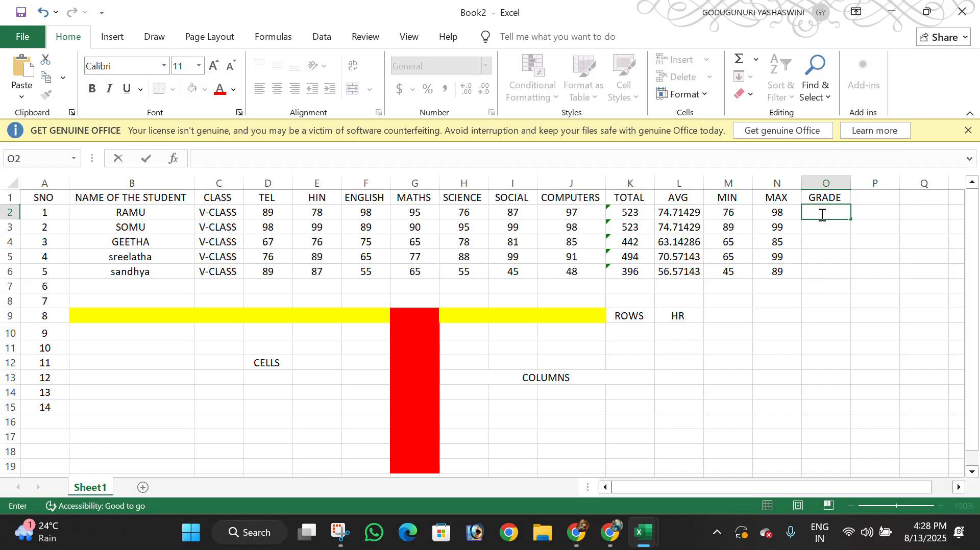
pyautogui.write('=')
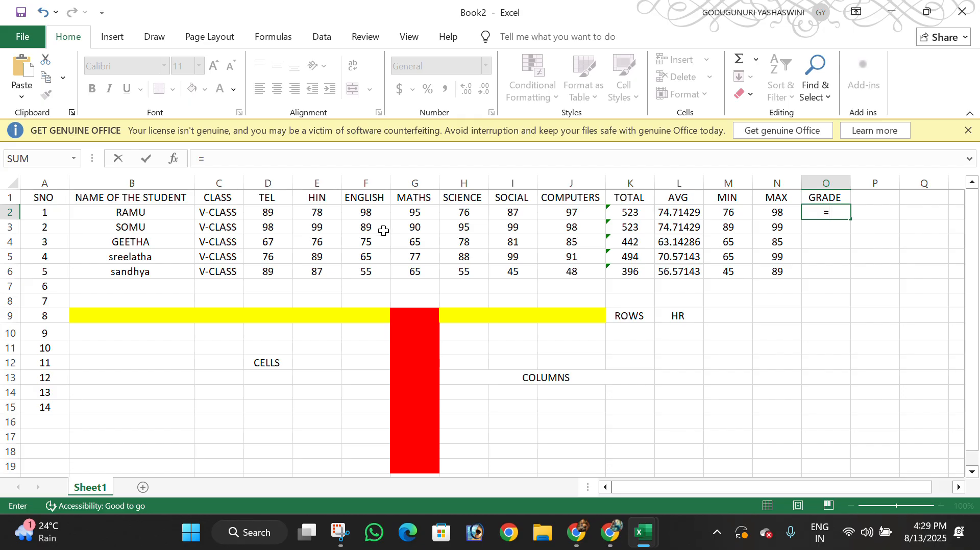
pyautogui.write('IF(')
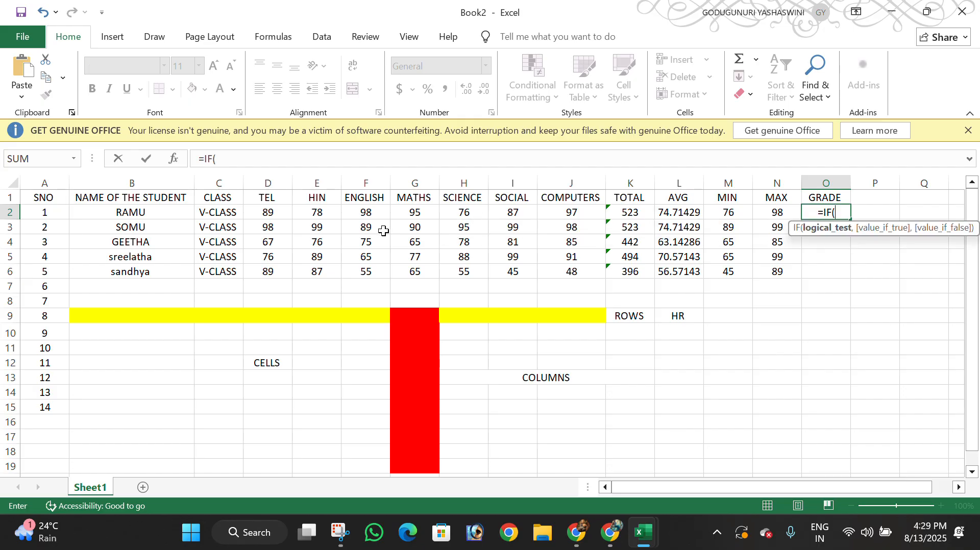
pyautogui.write('OR')
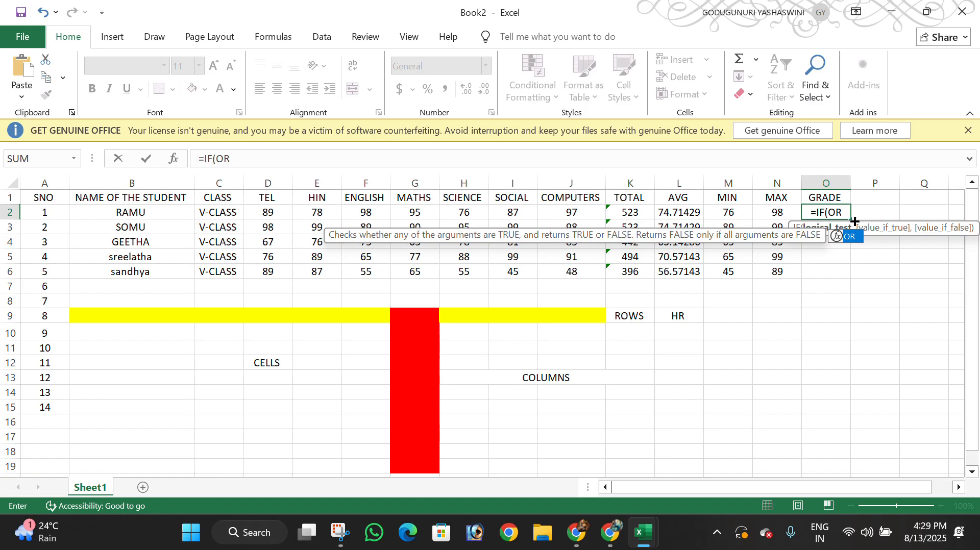
pyautogui.doubleClick(838, 235)
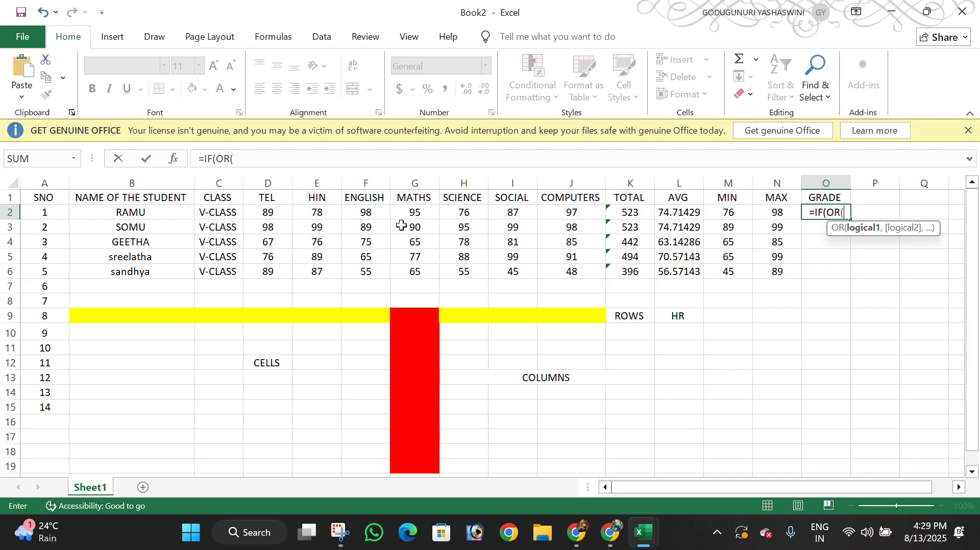
# - Add the fail conditions D2<35, E2<35 and F2<35 to the OR test in the grade formula
pyautogui.click(280, 212)
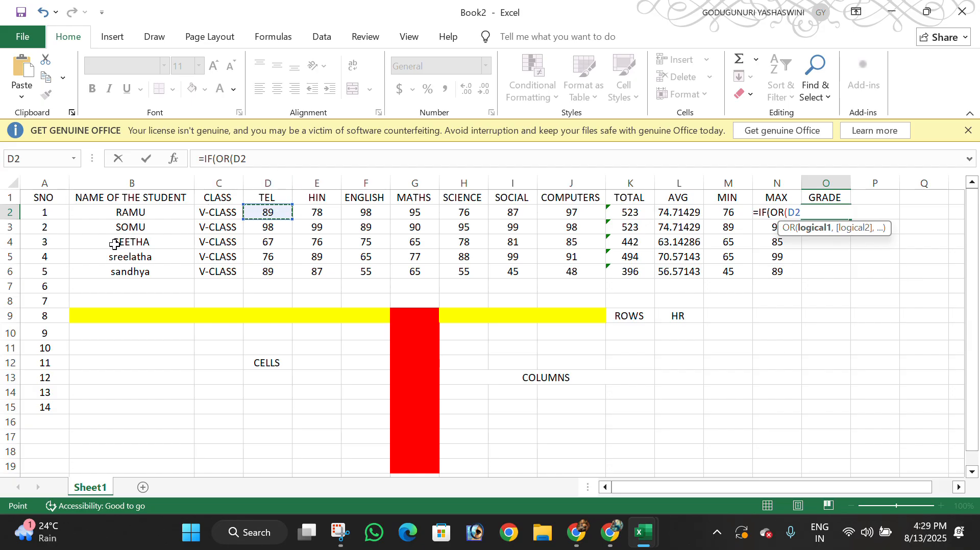
pyautogui.write('<')
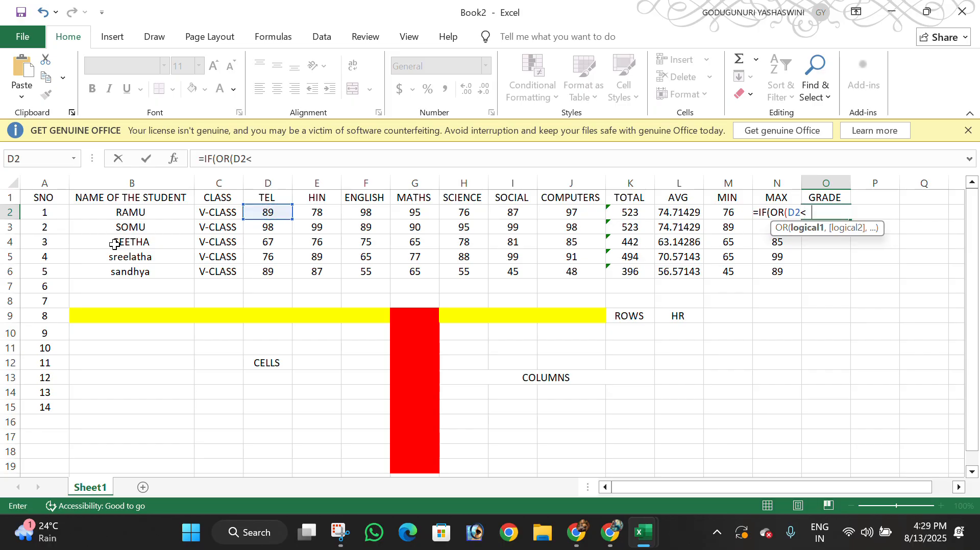
pyautogui.write('35,')
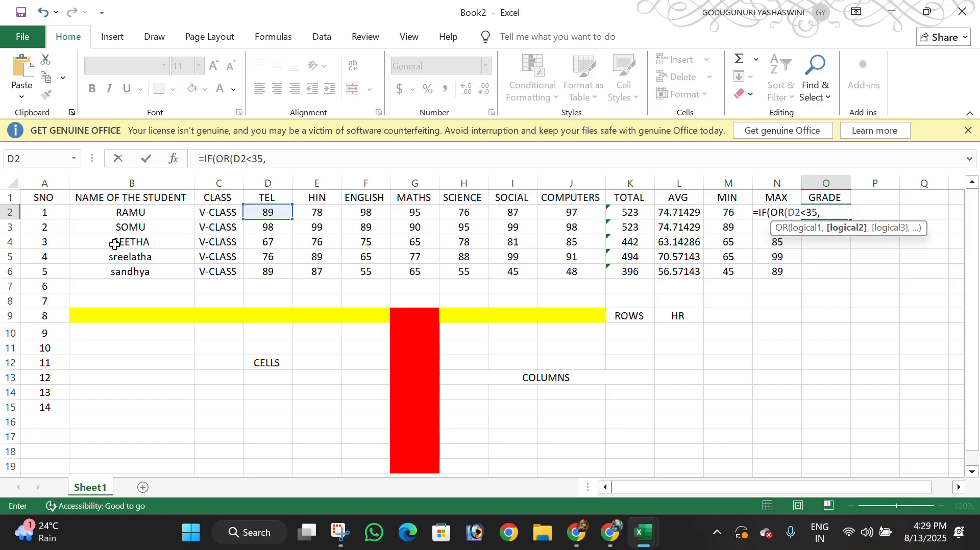
pyautogui.write('E')
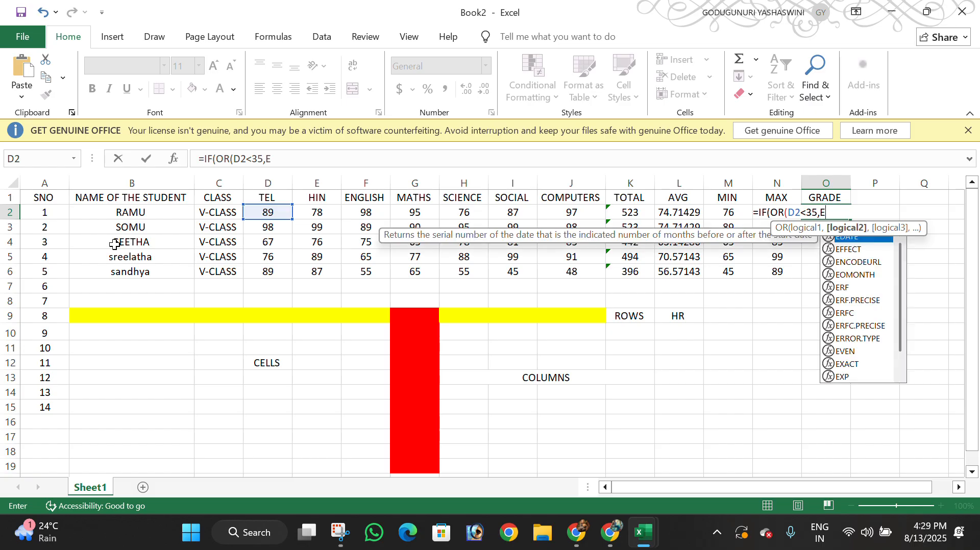
pyautogui.write('2<35,')
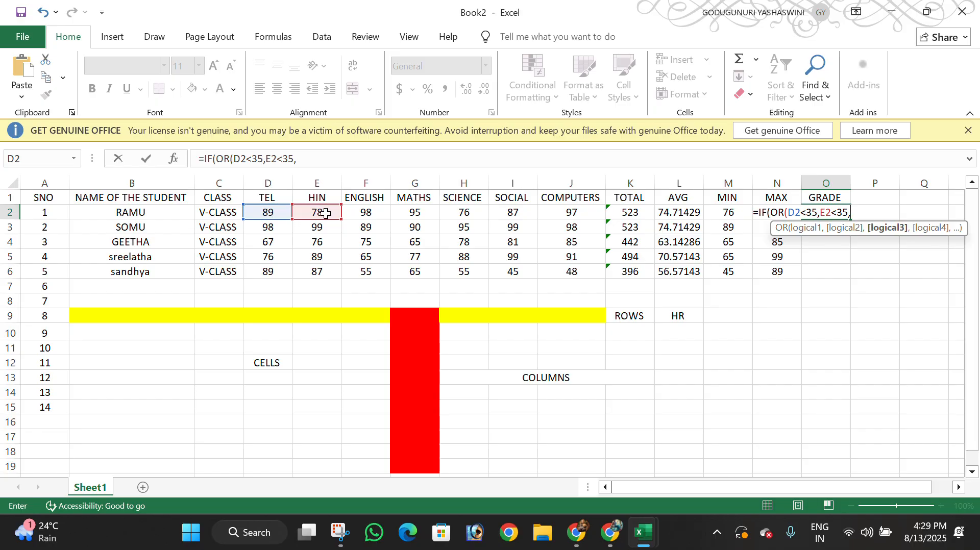
pyautogui.click(373, 213)
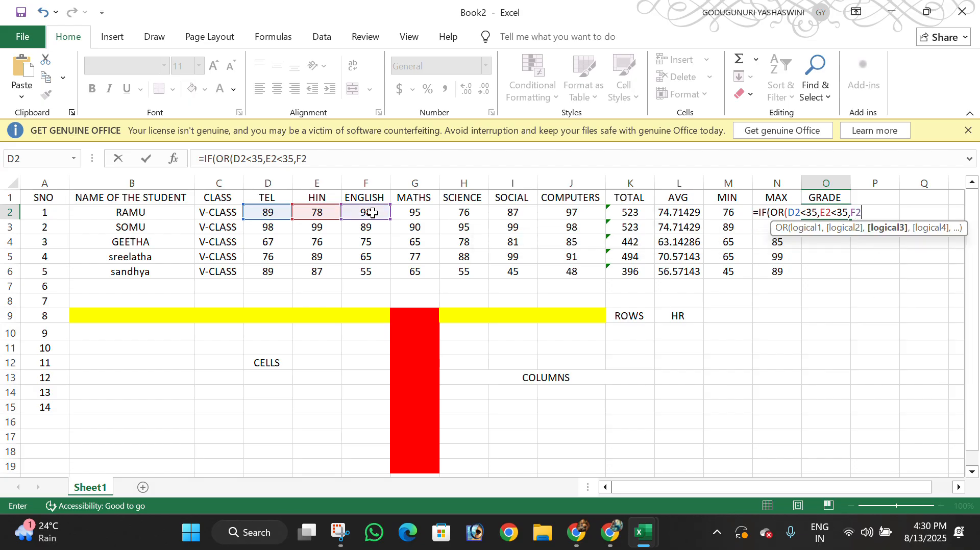
pyautogui.write('<35,')
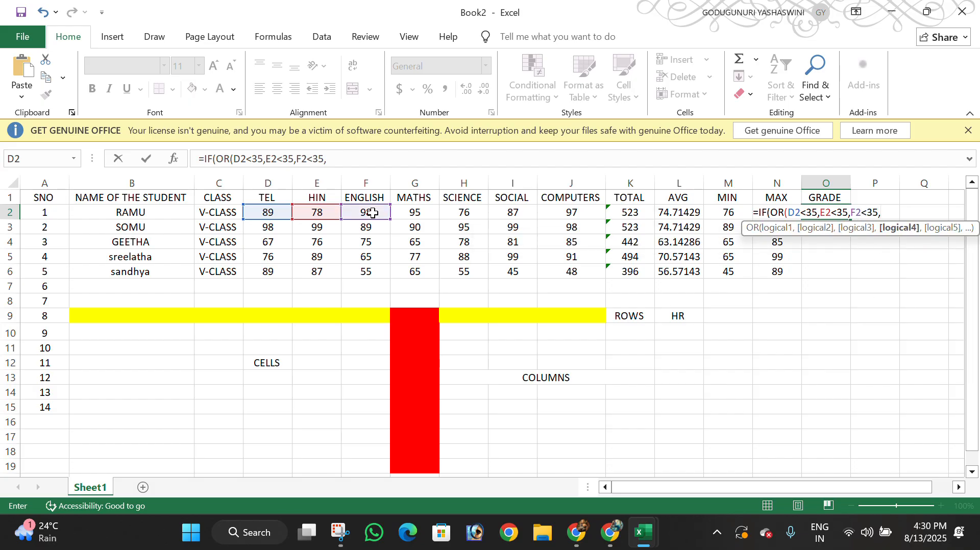
# - Add the conditions G2<35 and H2<35 to the OR test, separated by commas
pyautogui.write('G2')
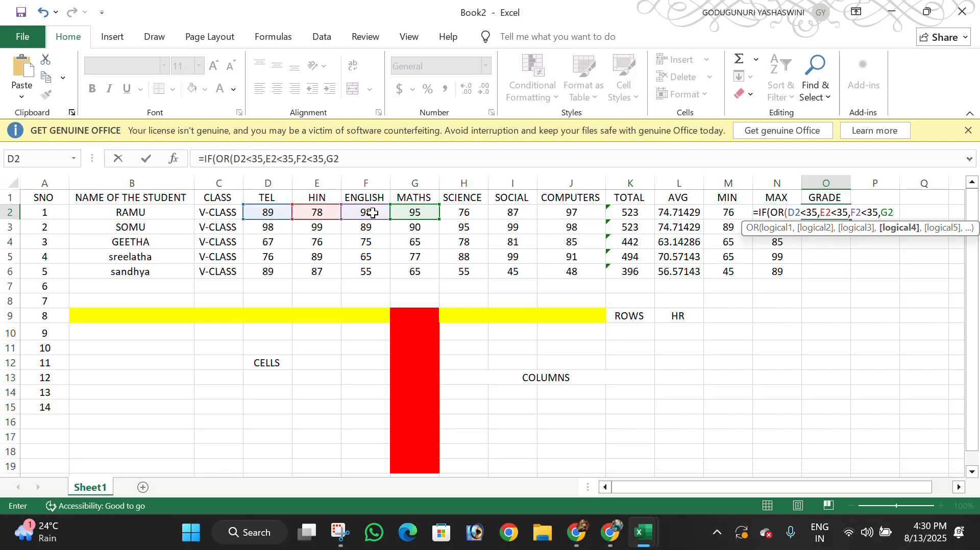
pyautogui.write('<35')
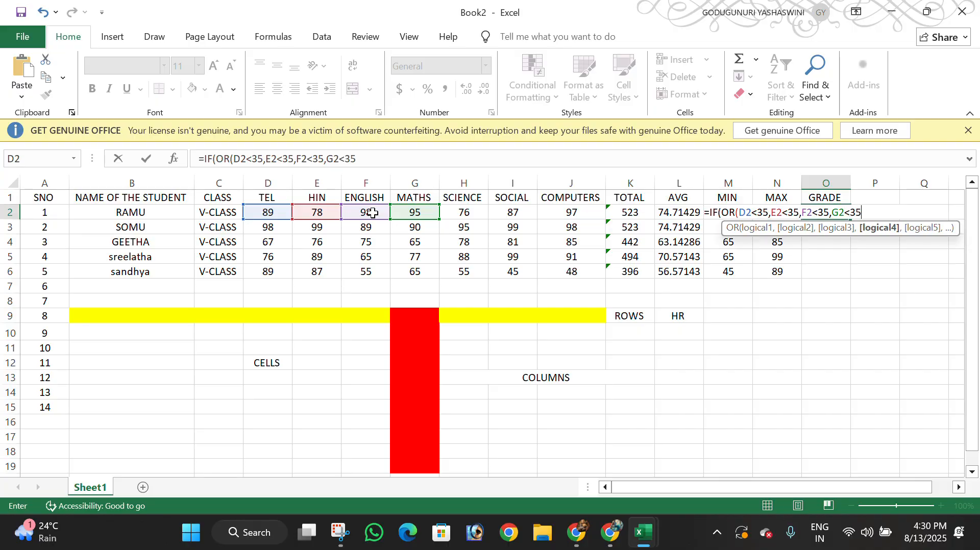
pyautogui.write('H2<35,')
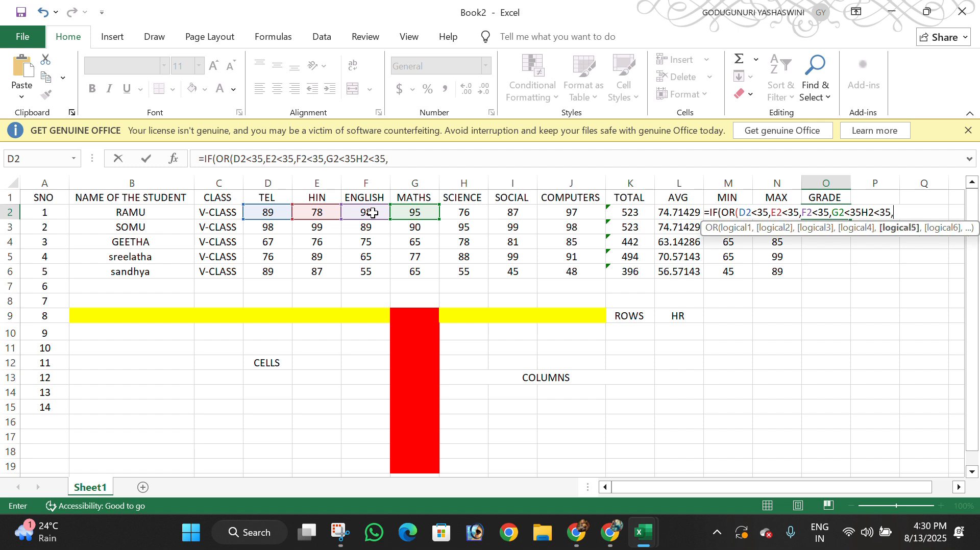
pyautogui.click(356, 159)
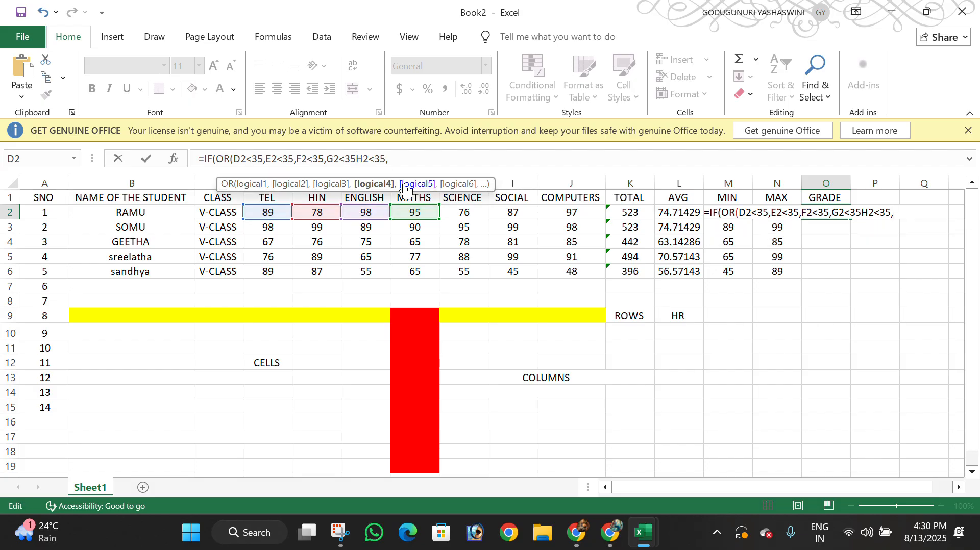
pyautogui.write(',')
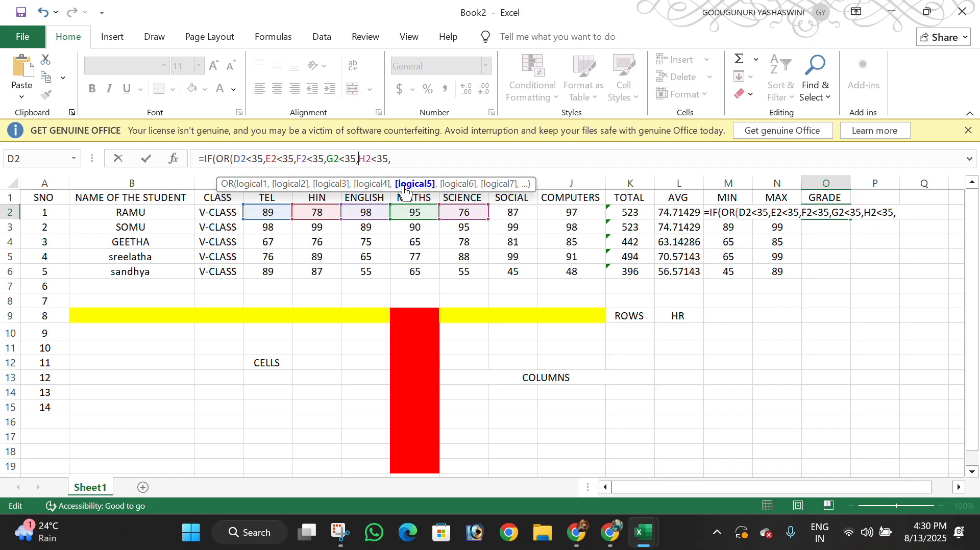
pyautogui.click(403, 163)
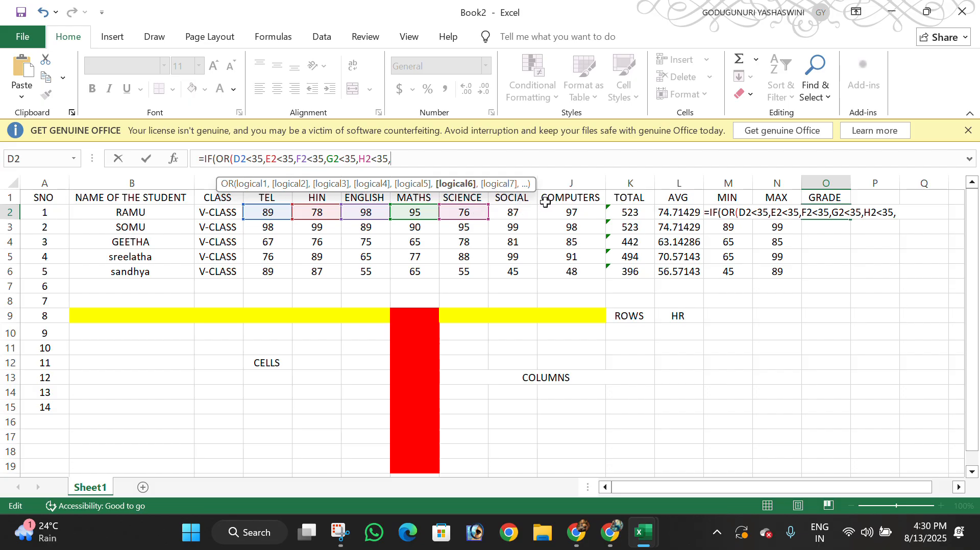
# - Complete the OR test with J2<35 and make "FAIL" the value if true in the grade formula
pyautogui.write('J2<35')
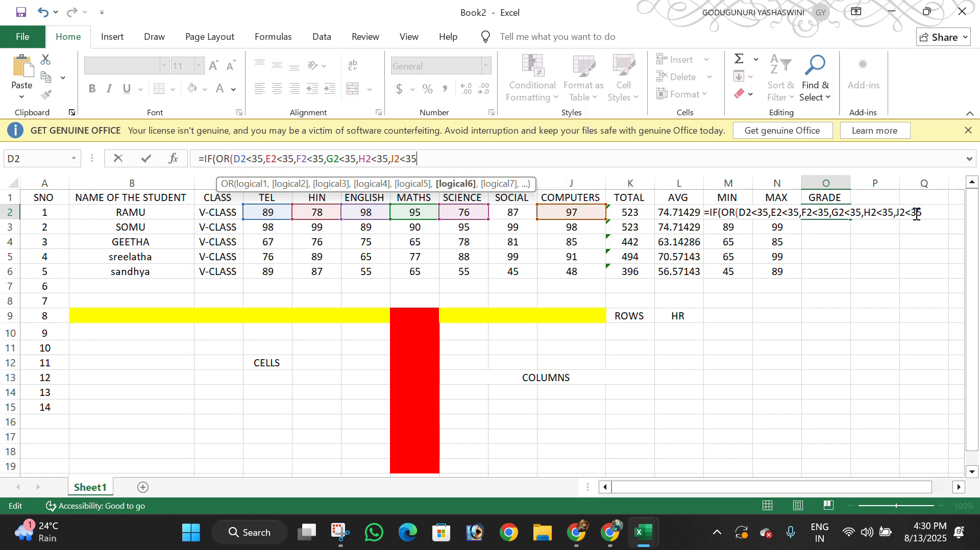
pyautogui.write(')')
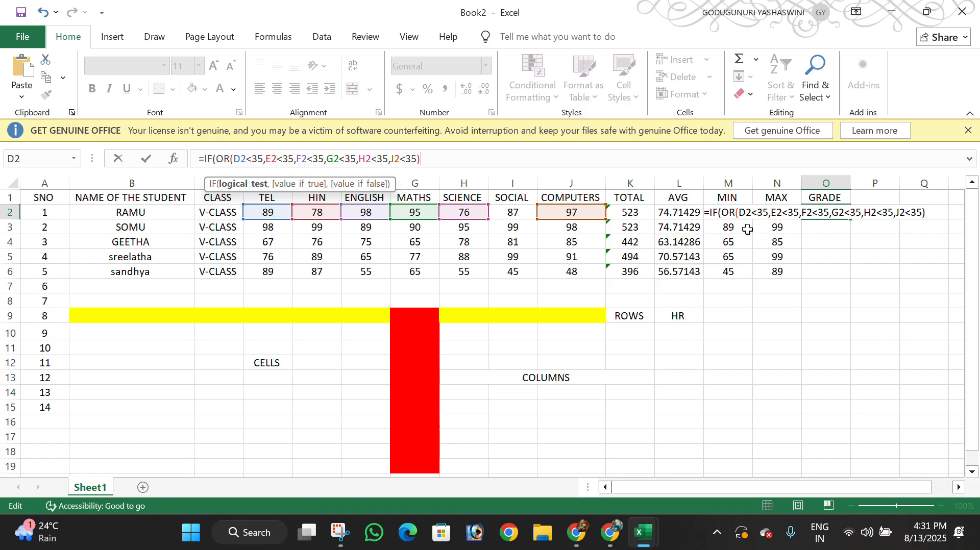
pyautogui.click(932, 218)
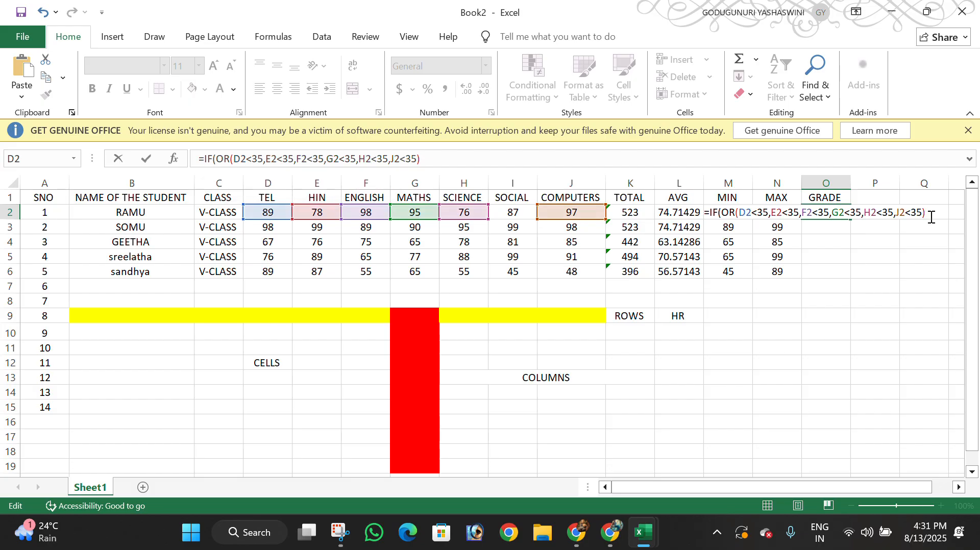
pyautogui.click(925, 219)
pyautogui.write(',')
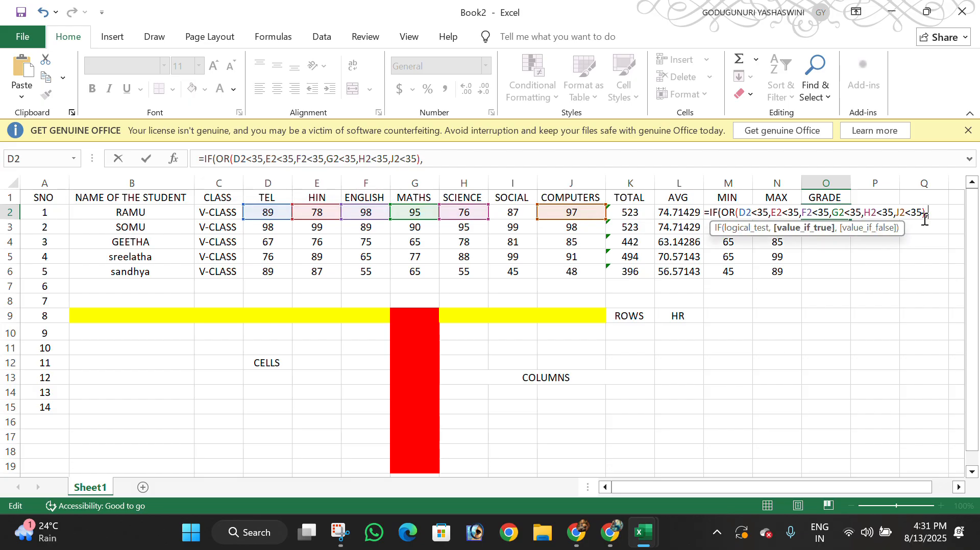
pyautogui.write('"FAI')
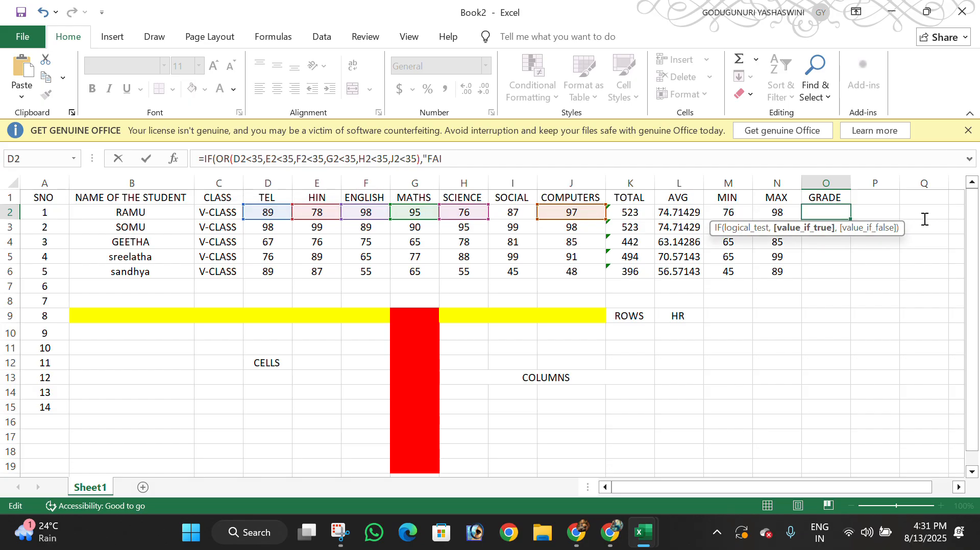
pyautogui.write('L"')
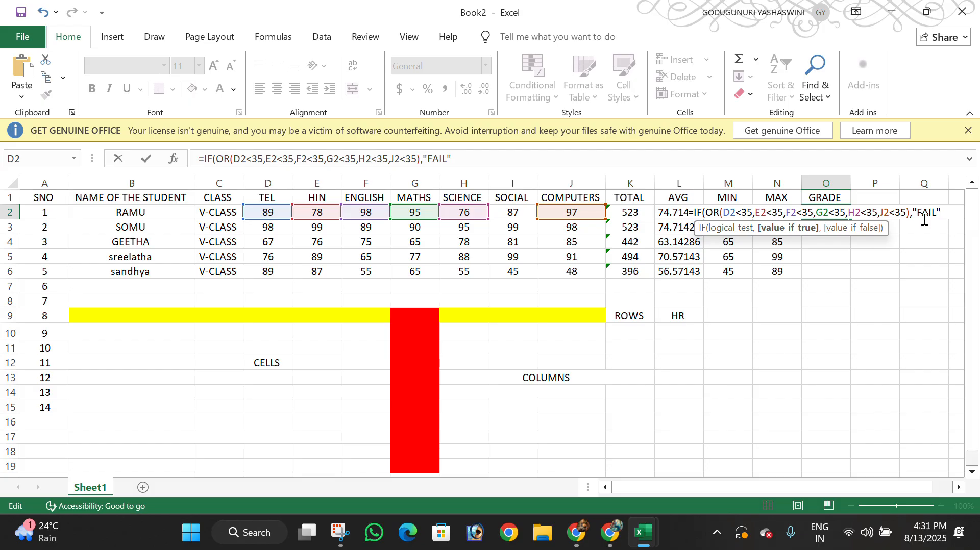
# - Nest an IF as the value if false in the grade formula, returning "DISTINCTION" when L2>90
pyautogui.write(',IF(')
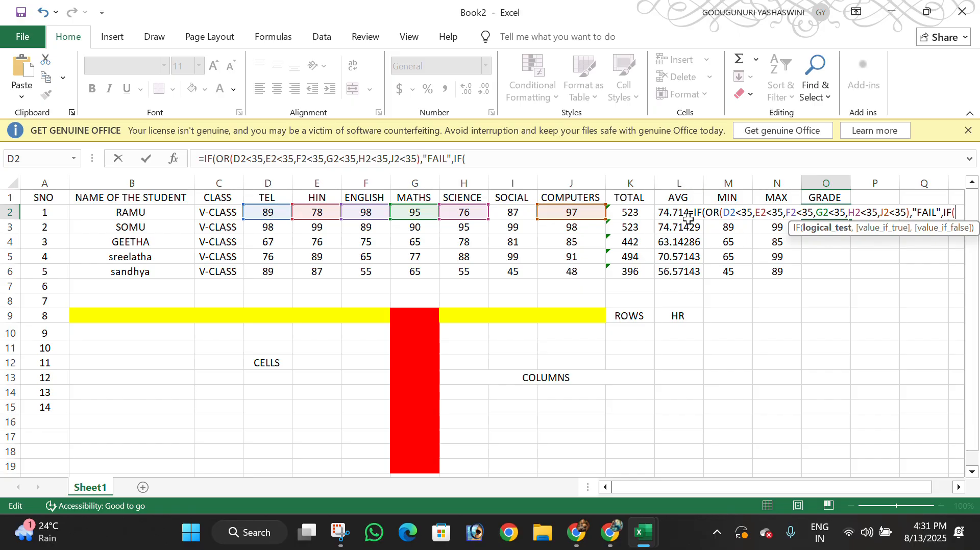
pyautogui.write('L')
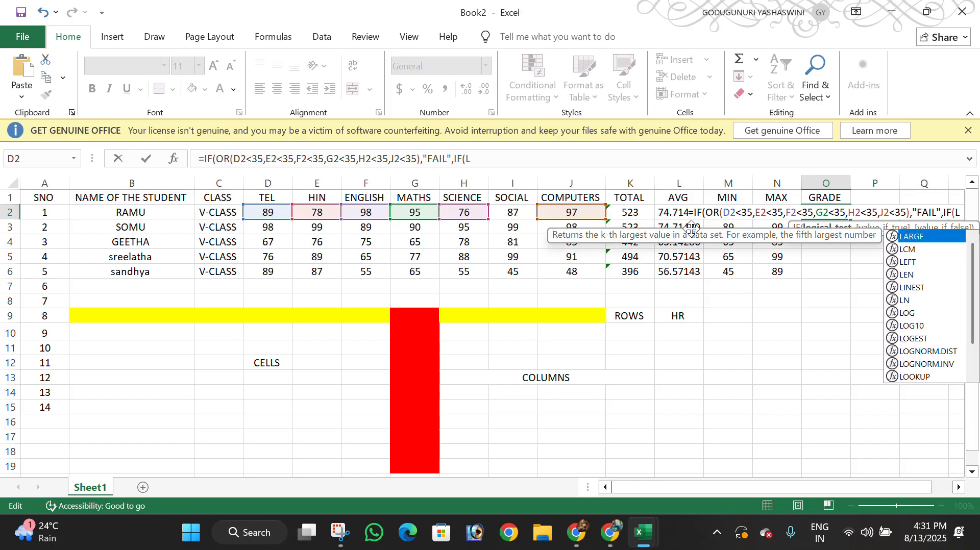
pyautogui.write('2')
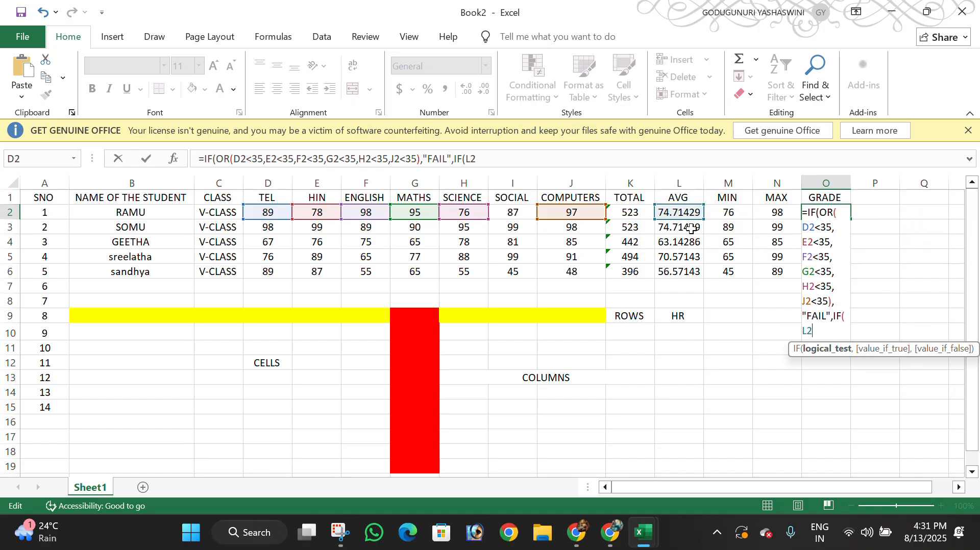
pyautogui.write('>90')
pyautogui.press('BackSpace')
pyautogui.write('0,"')
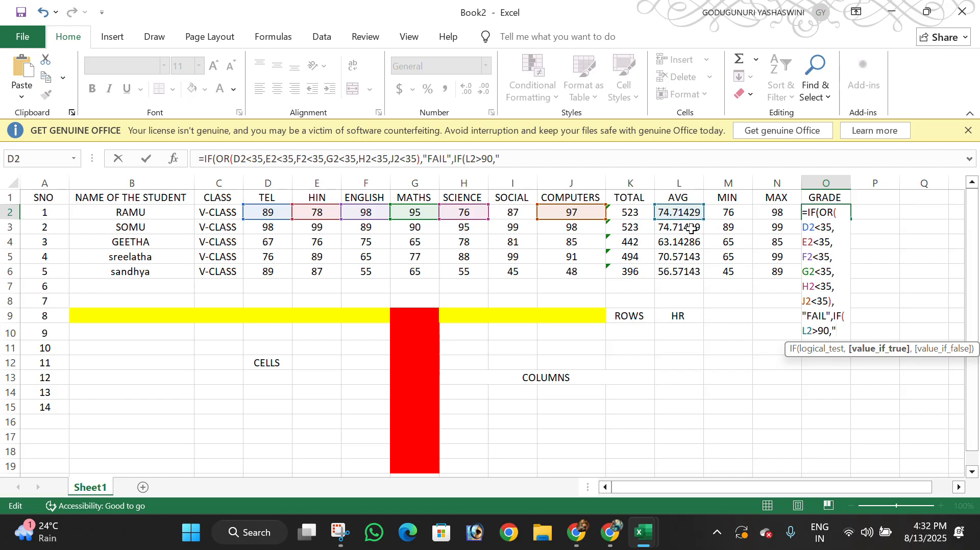
pyautogui.write('1')
pyautogui.press('BackSpace')
pyautogui.write('DIST')
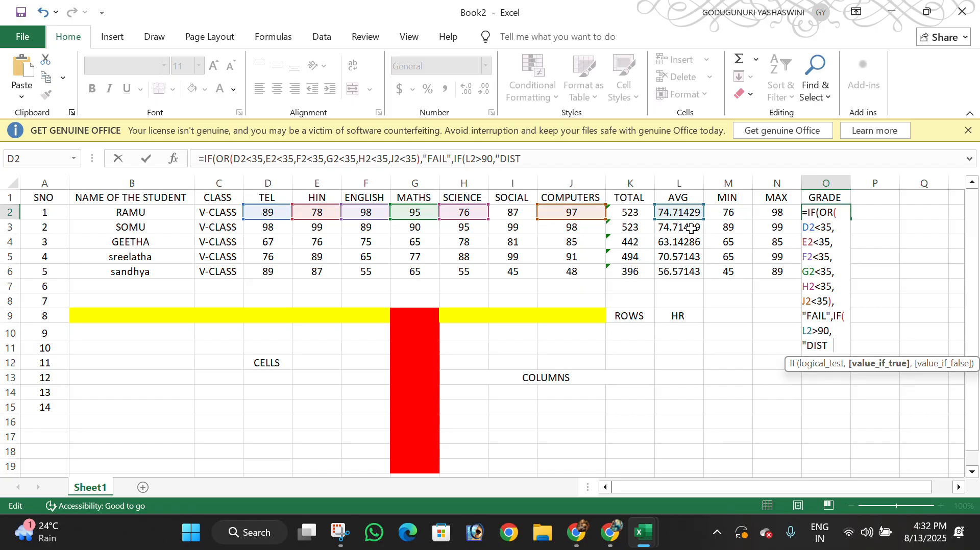
pyautogui.write('INCTION')
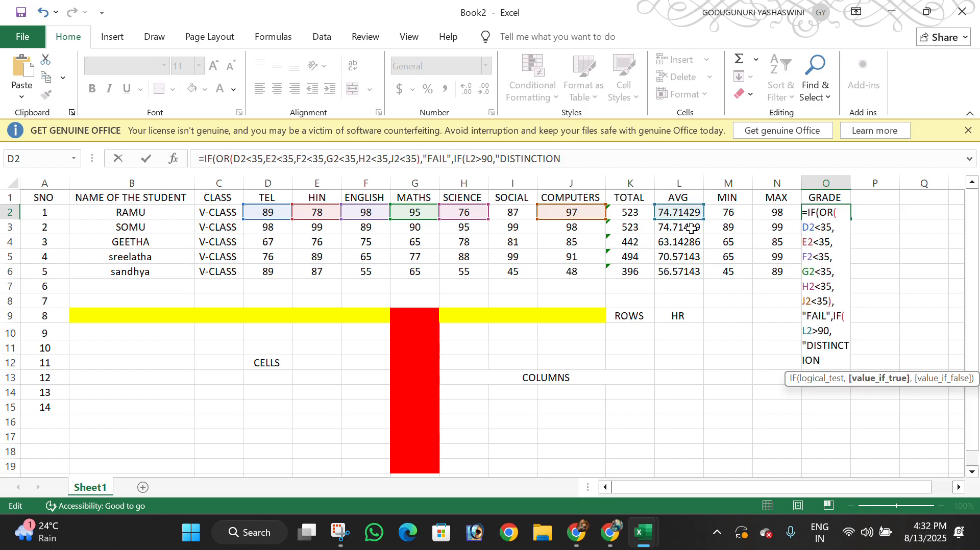
pyautogui.write('",')
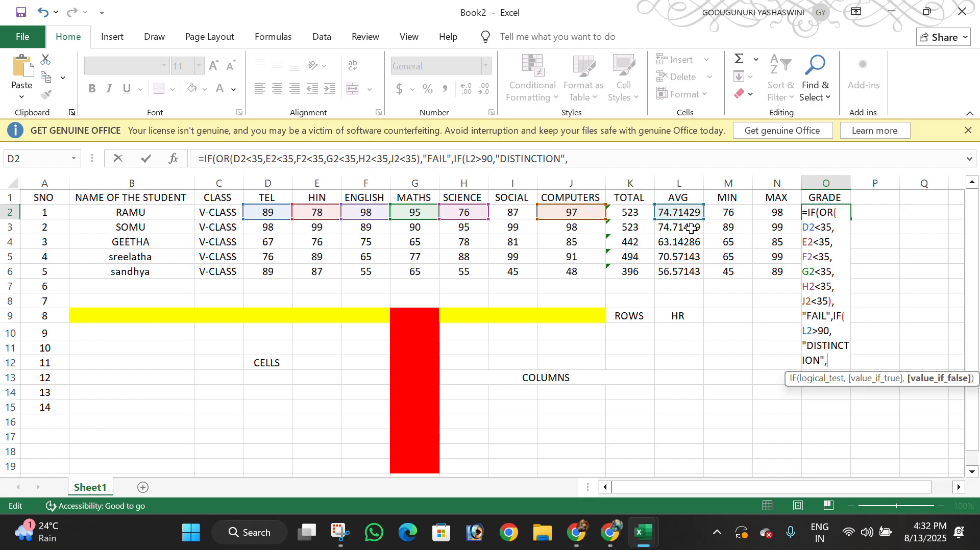
# - Nest another IF in the grade formula that returns "FIRST CLASS" when L2>80
pyautogui.write('IF')
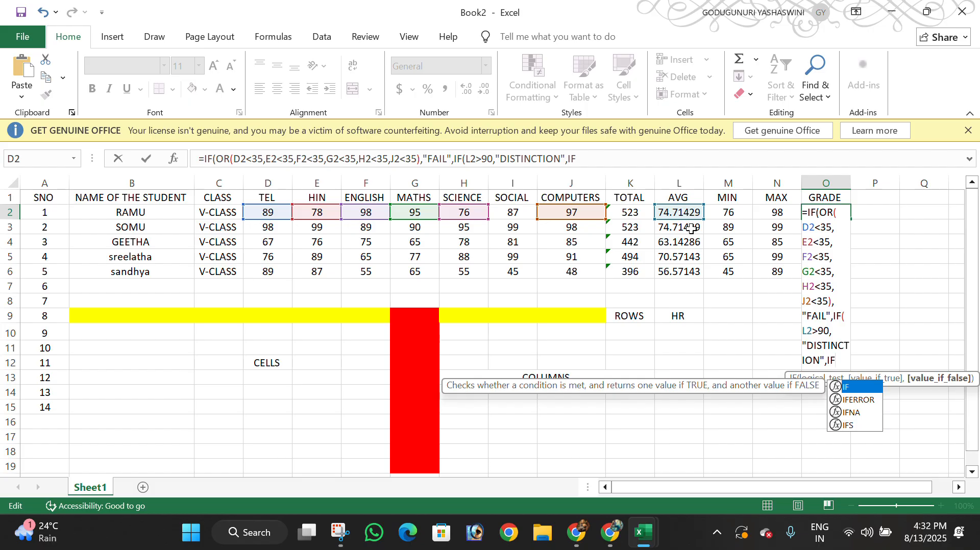
pyautogui.write('(')
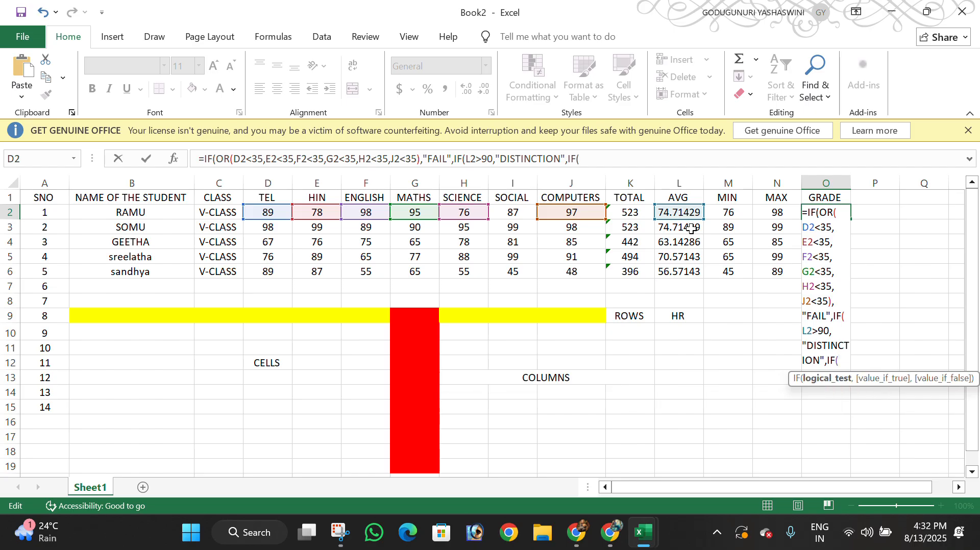
pyautogui.write('L2')
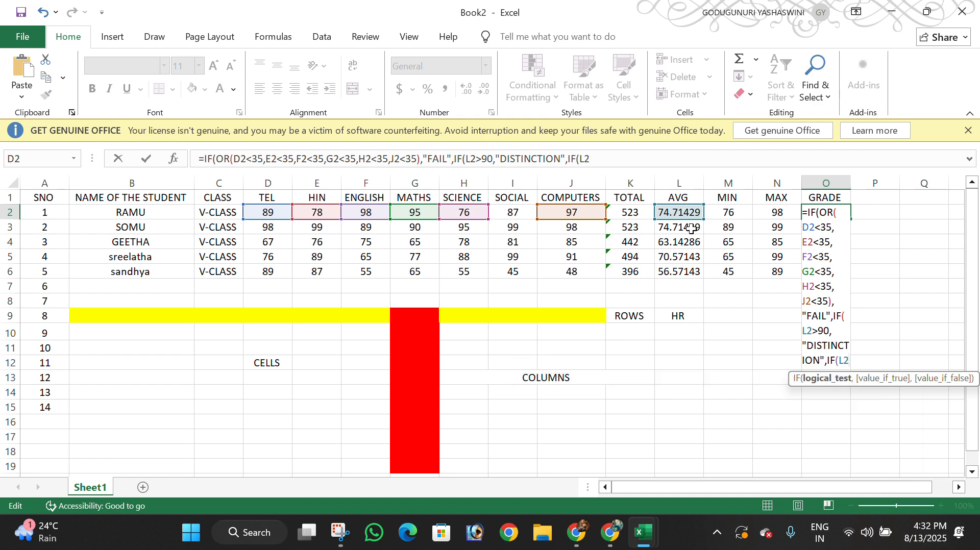
pyautogui.write('>')
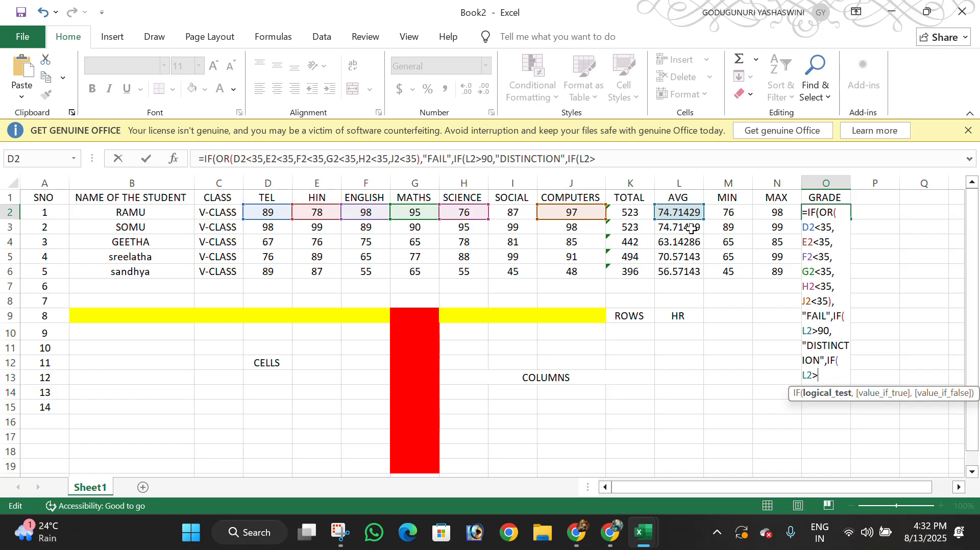
pyautogui.write('80,')
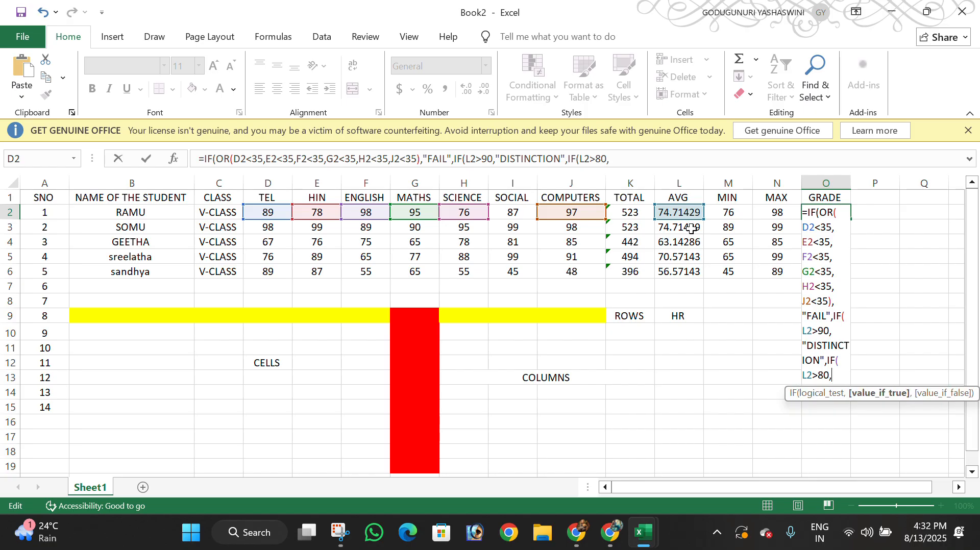
pyautogui.write('"FIRS')
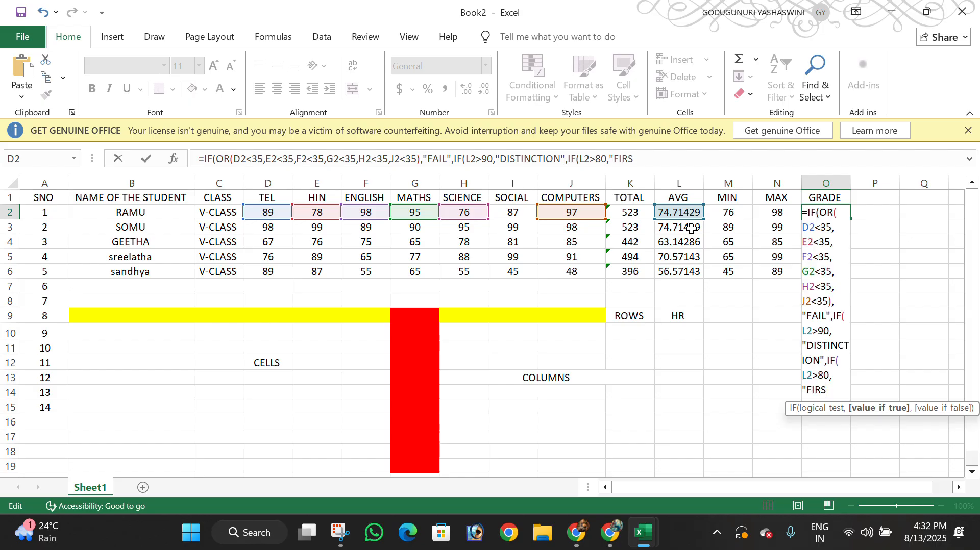
pyautogui.write('T CLASS')
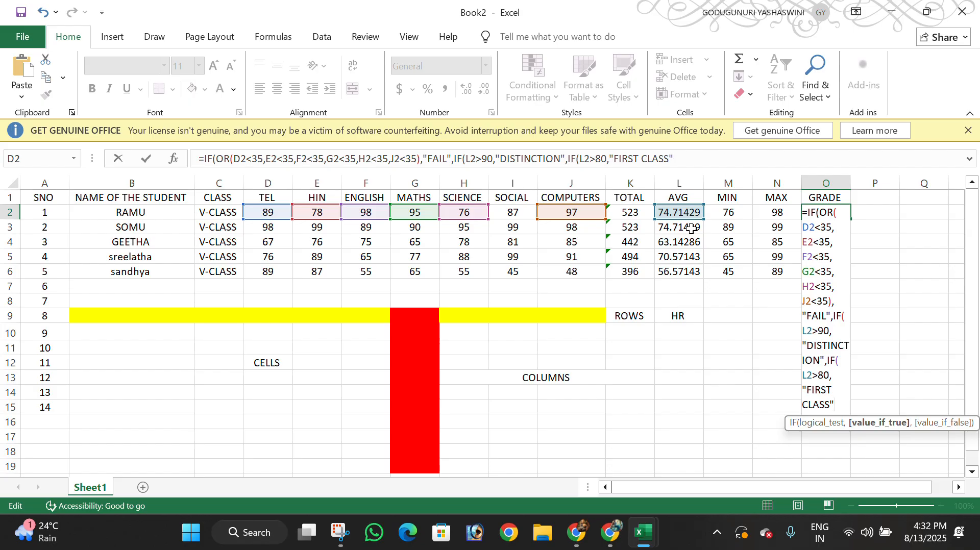
pyautogui.write('",')
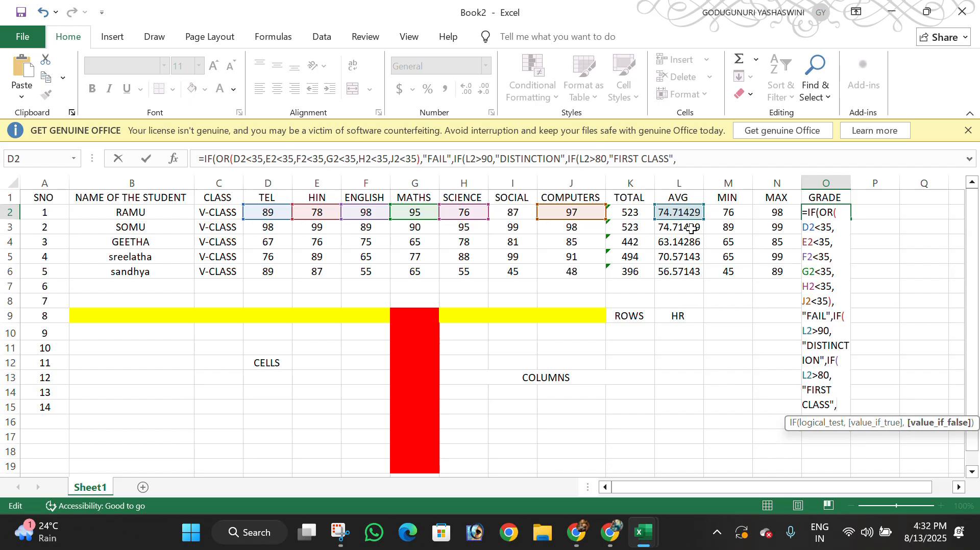
# - Nest a further IF in the grade formula that returns "SECONDCLASS" when L2>65
pyautogui.write('IF')
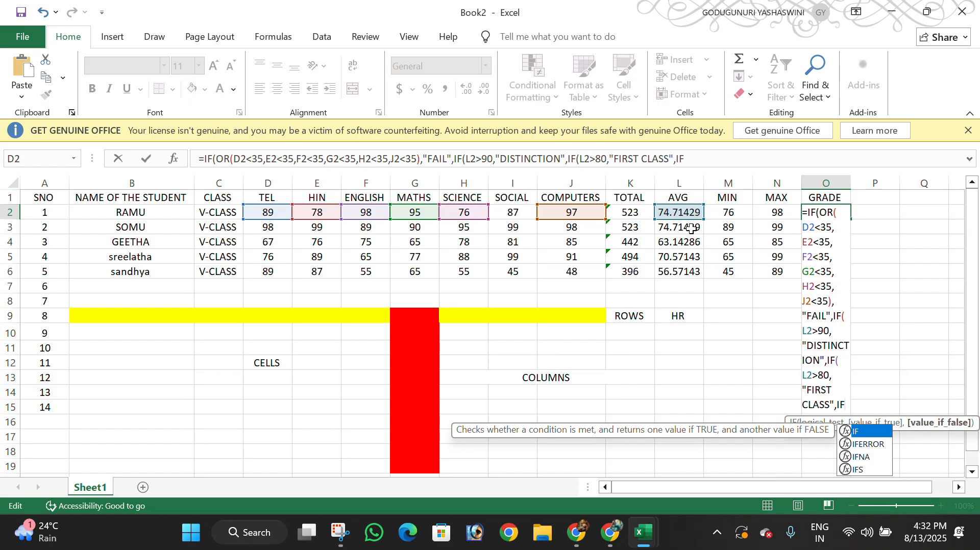
pyautogui.write('(')
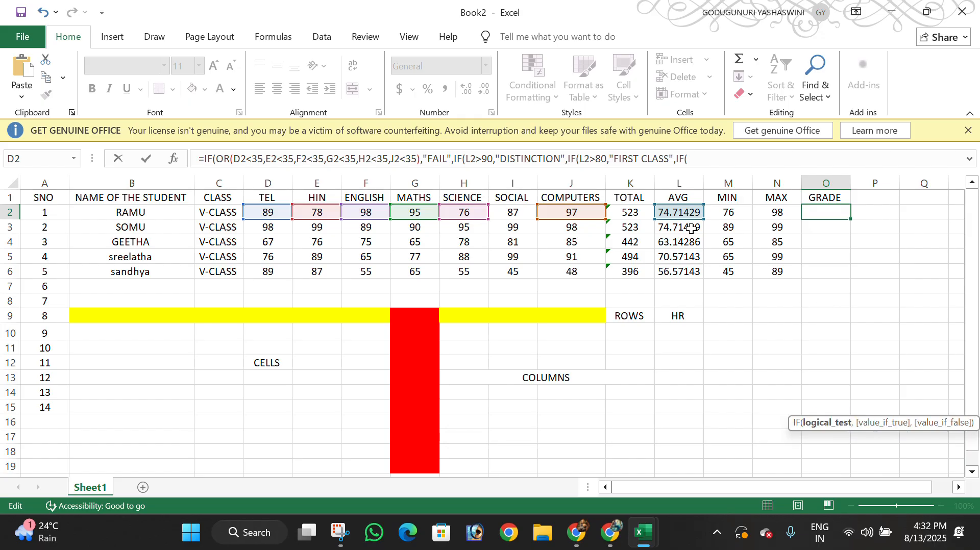
pyautogui.write('L')
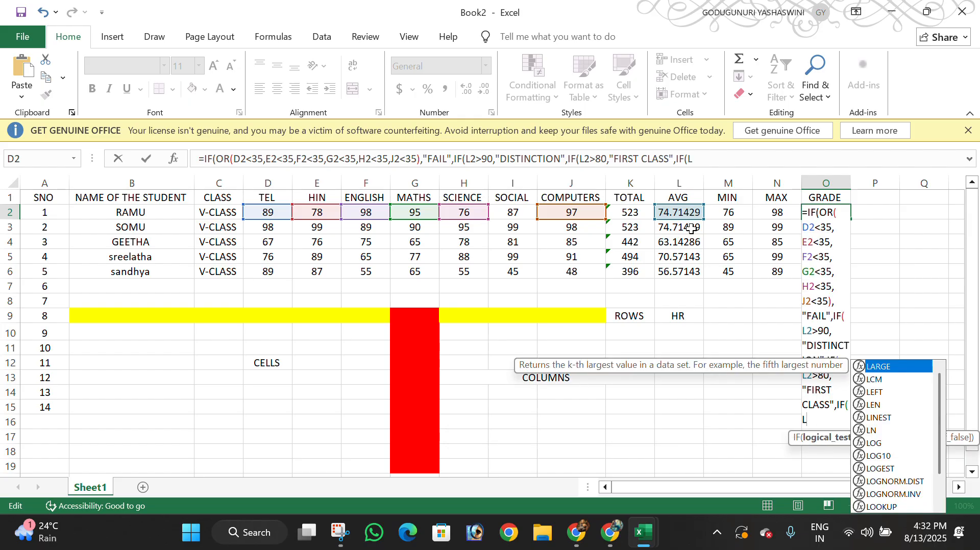
pyautogui.write('2')
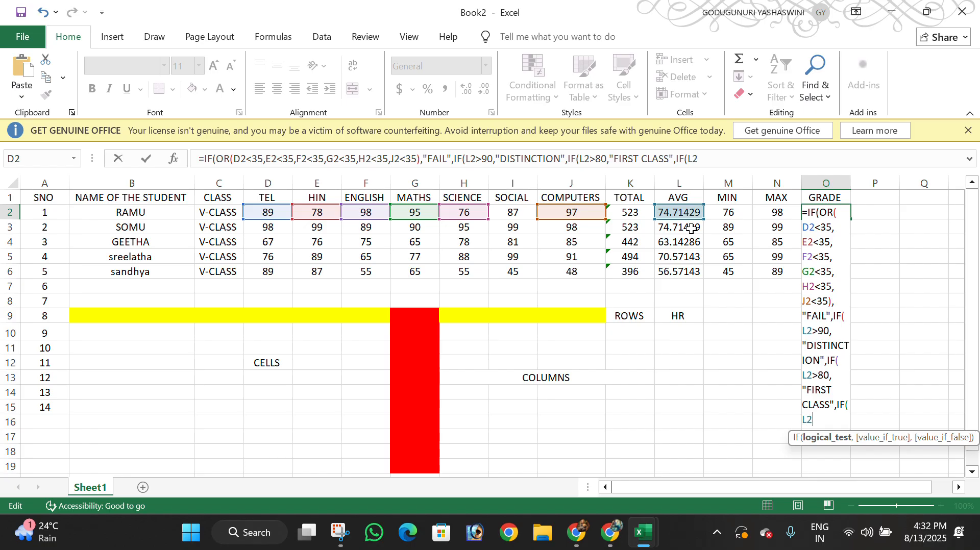
pyautogui.write('>65,"')
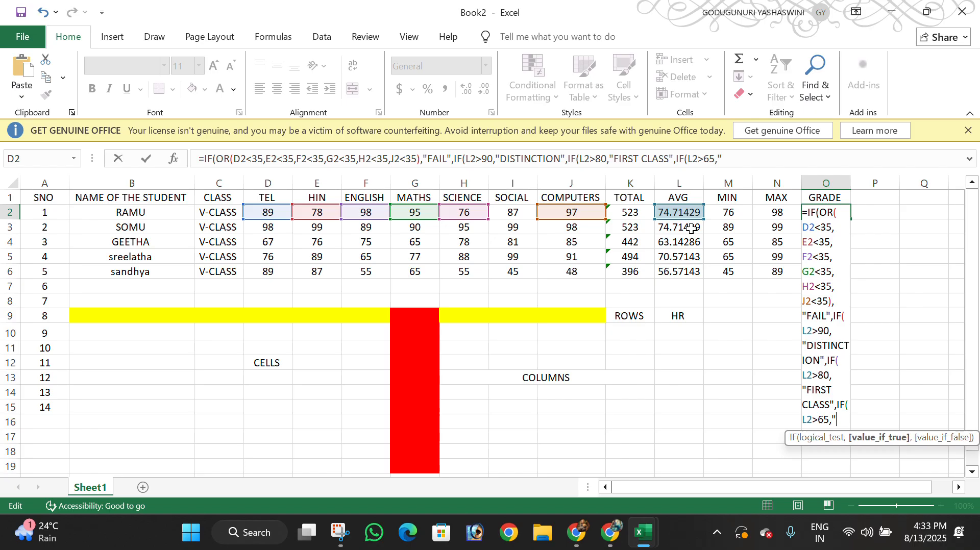
pyautogui.write('S')
pyautogui.write('EC')
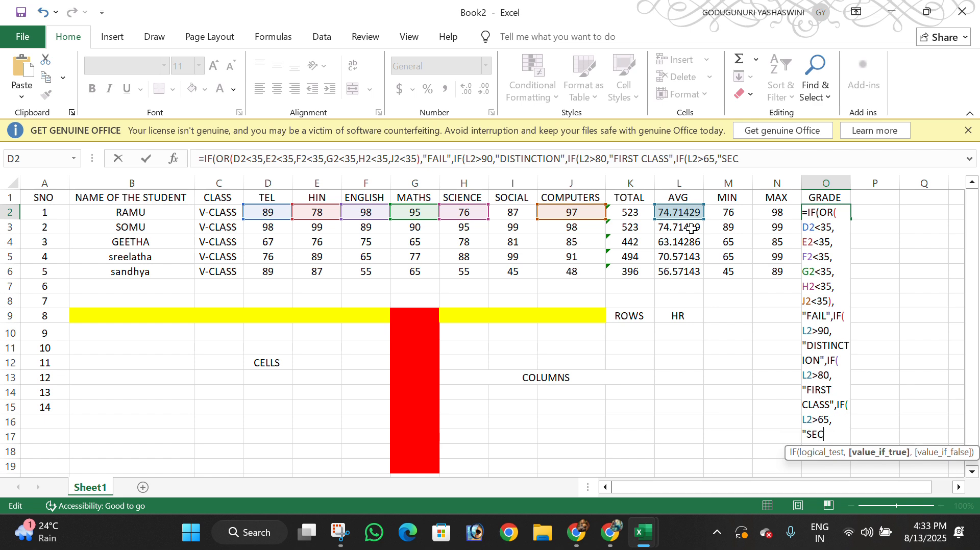
pyautogui.write('OND CLA')
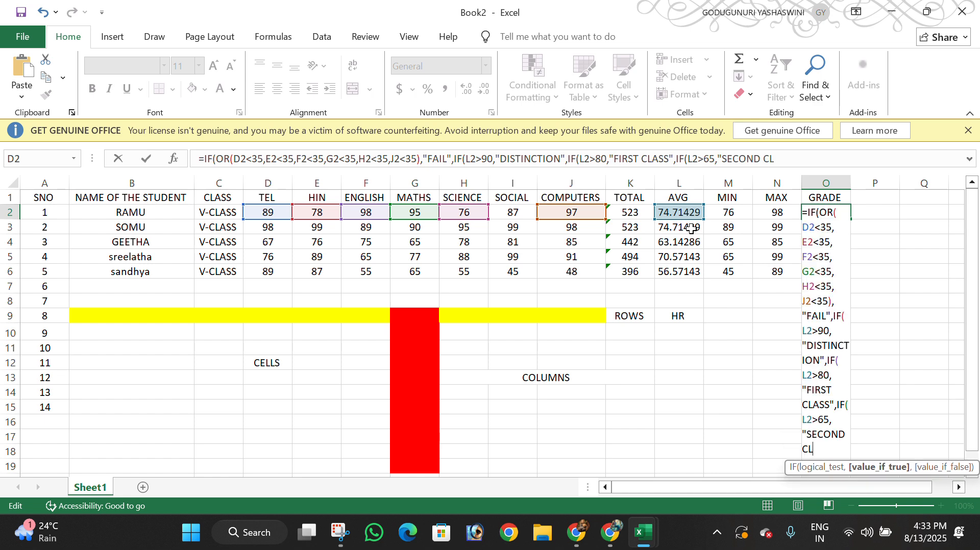
pyautogui.press('BackSpace')
pyautogui.press('BackSpace')
pyautogui.press('BackSpace')
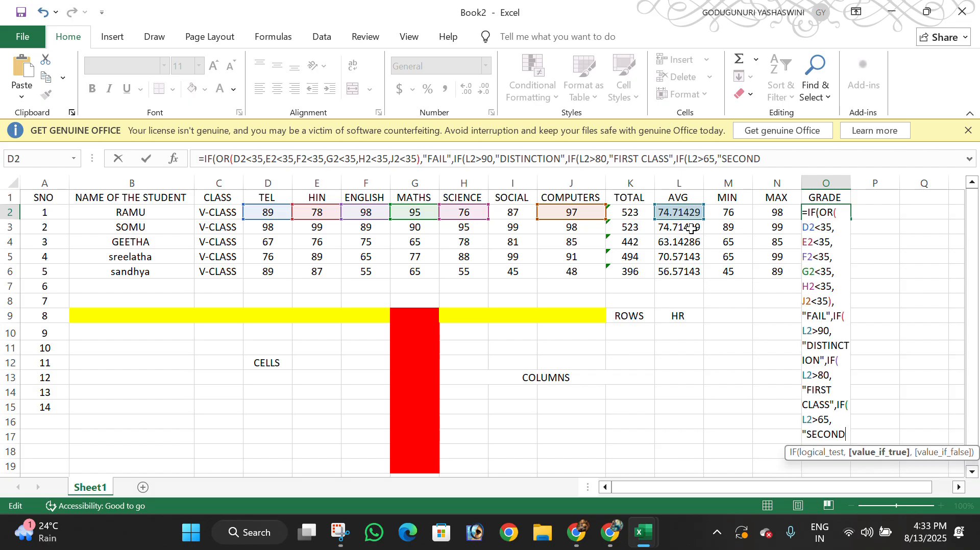
pyautogui.write('CLASS')
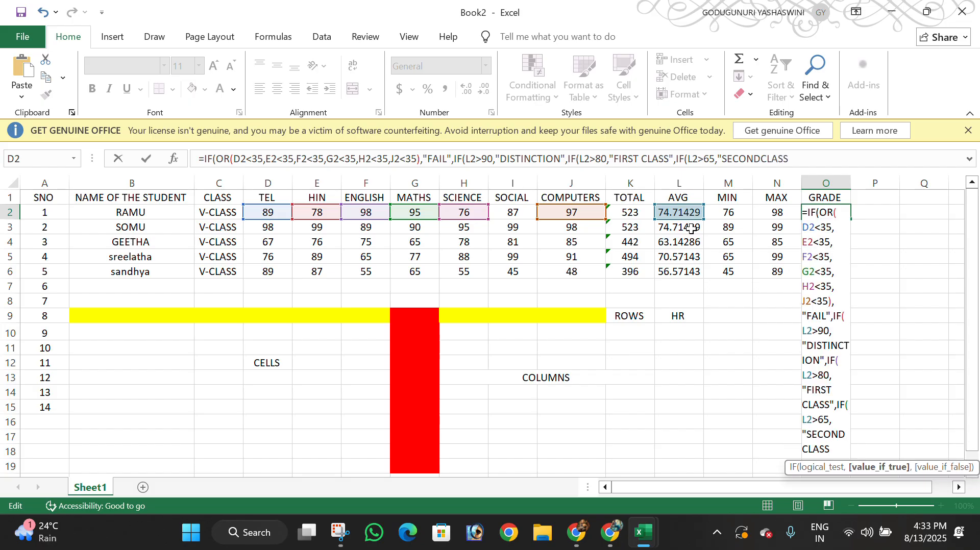
pyautogui.write('",')
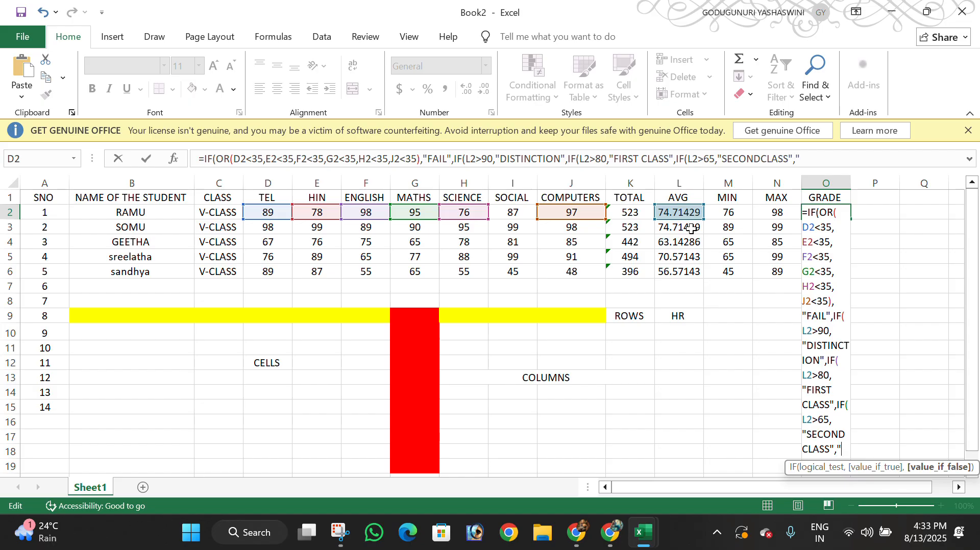
# - Complete the grade formula in O2 with "THIRDCLASS" as the final value if false, and widen the GRADE column to fit its text
pyautogui.write('"THI')
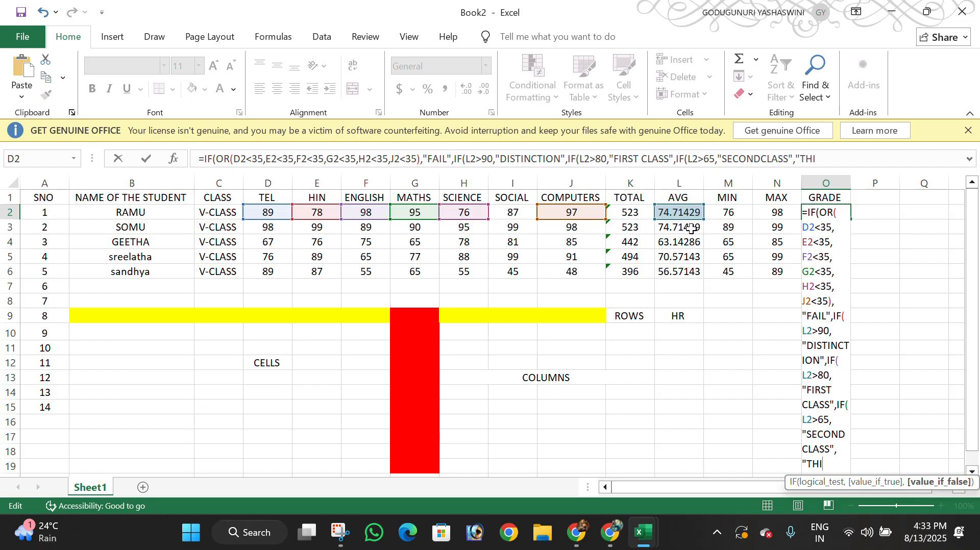
pyautogui.write('RDCLASS')
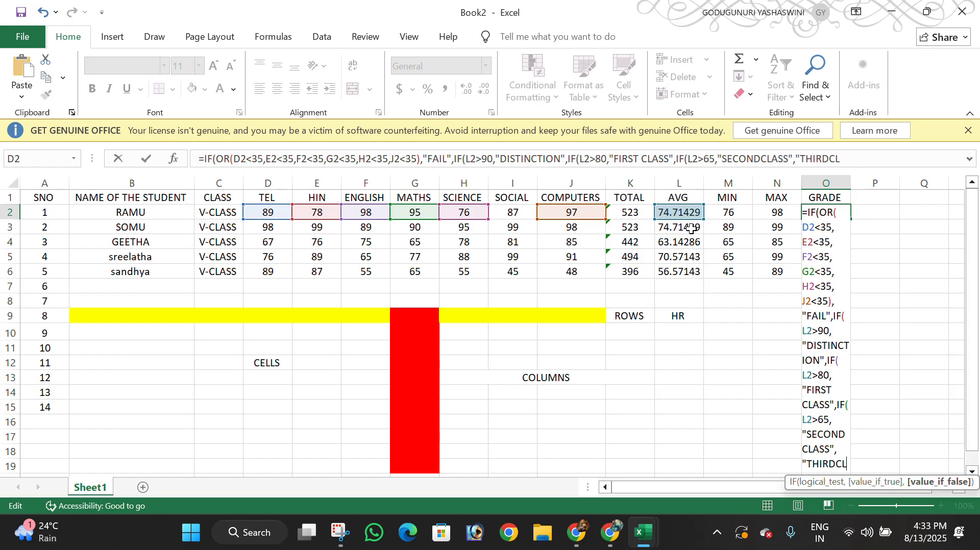
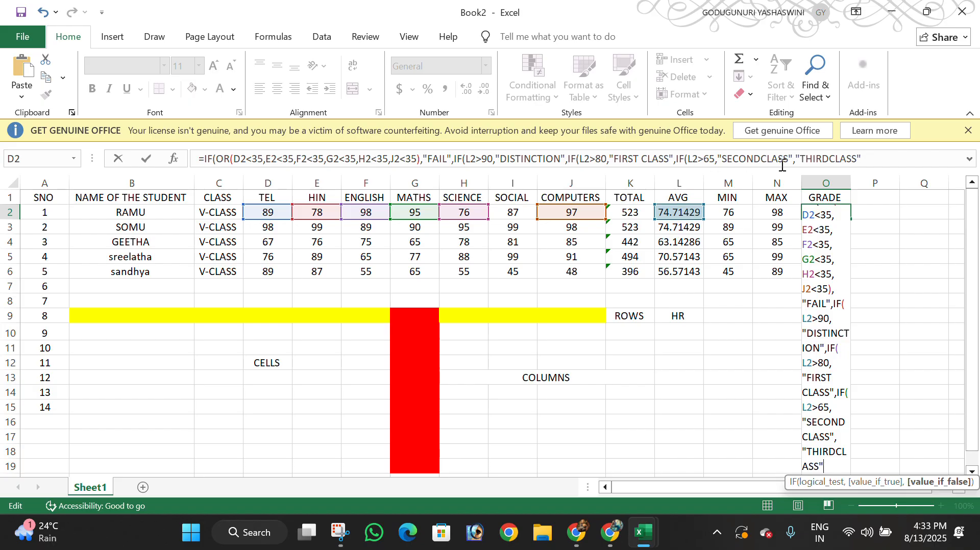
pyautogui.click(870, 160)
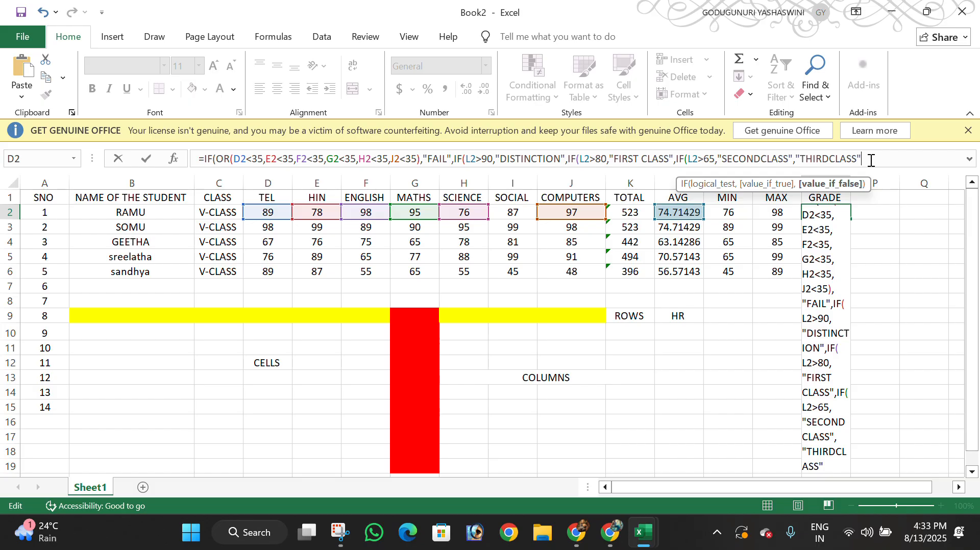
pyautogui.write(')))')
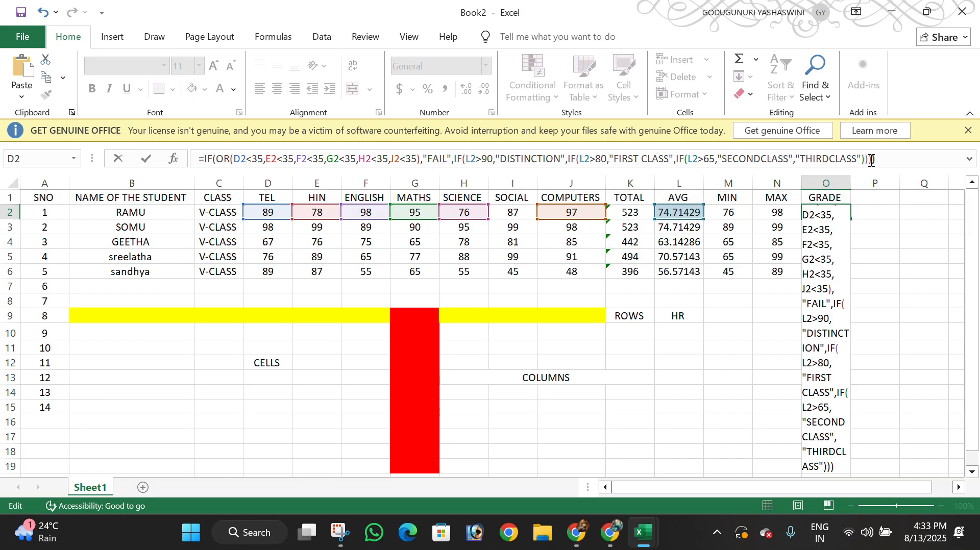
pyautogui.press('Return')
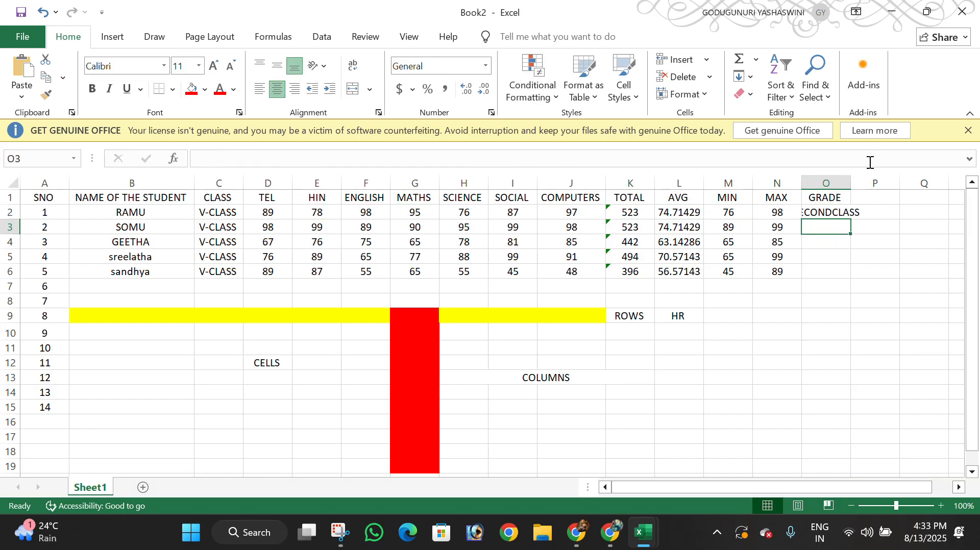
pyautogui.moveTo(851, 183); pyautogui.dragTo(914, 190)
pyautogui.click(874, 212)
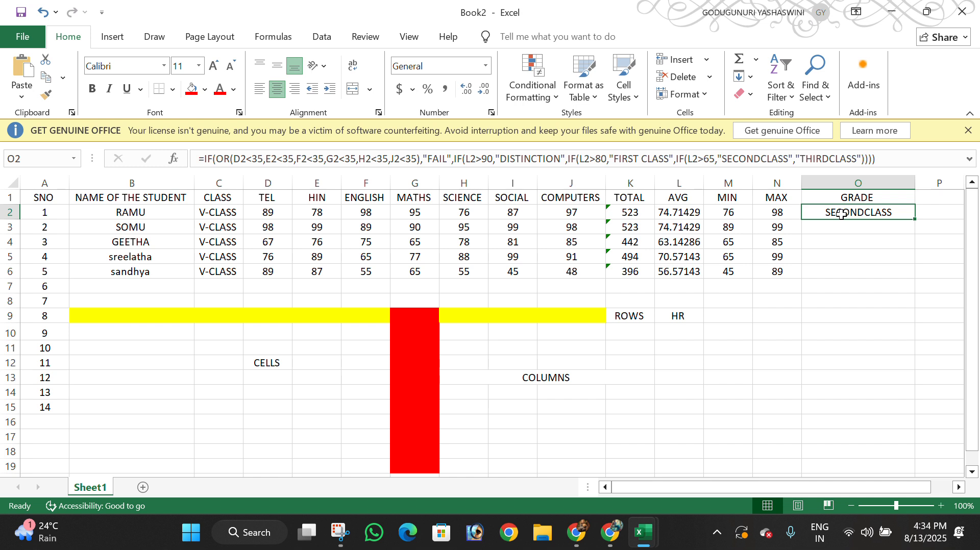
# - Set the first student's TEL mark in D2 to 90
pyautogui.doubleClick(281, 218)
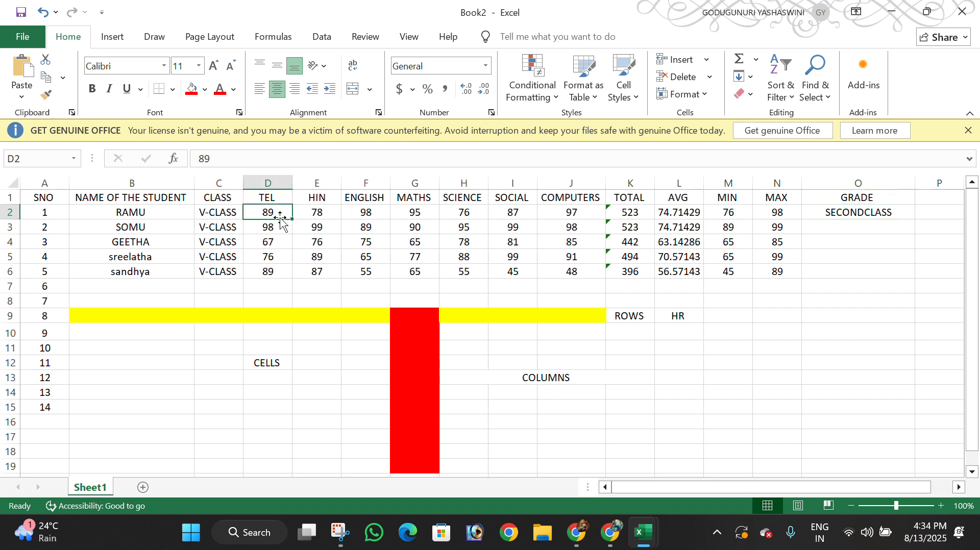
pyautogui.press('BackSpace')
pyautogui.press('BackSpace')
pyautogui.write('90')
pyautogui.press('Tab')
# - Set the first student's HIN mark in E2 to 94
pyautogui.write('09')
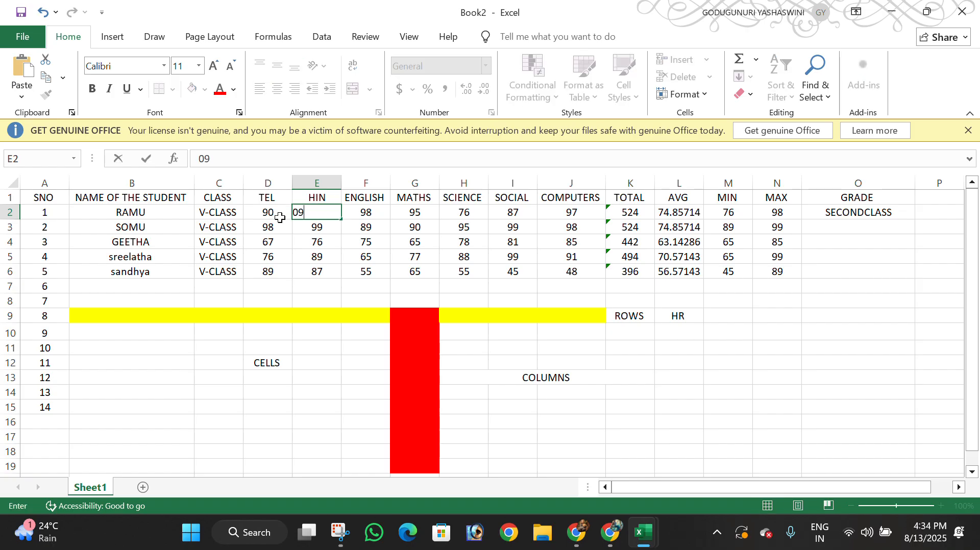
pyautogui.press('BackSpace')
pyautogui.press('BackSpace')
pyautogui.write('0')
pyautogui.press('BackSpace')
pyautogui.write('94')
pyautogui.press('Tab')
# - Set the first student's ENGLISH and MATHS marks in F2 and G2 to 96
pyautogui.press('F2')
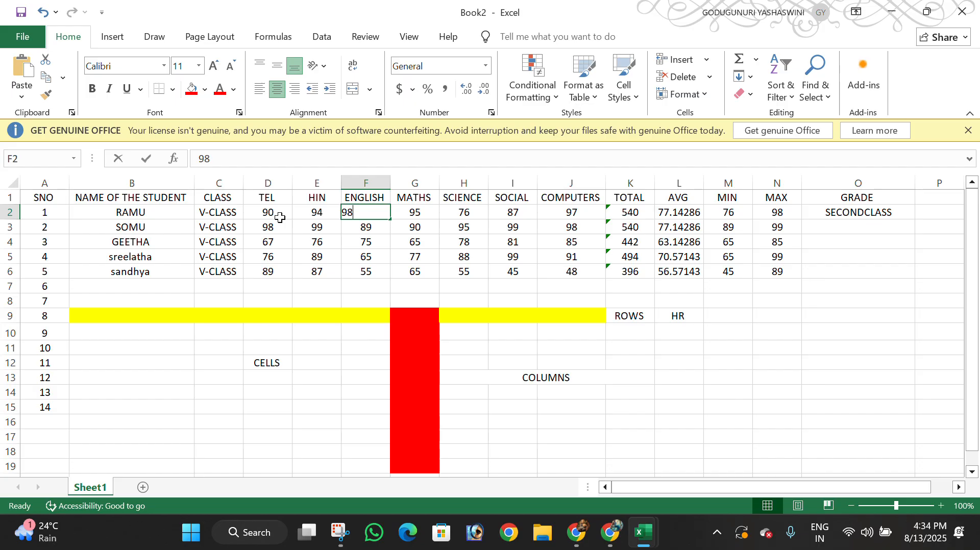
pyautogui.press('BackSpace')
pyautogui.write('6')
pyautogui.press('Tab')
pyautogui.press('F2')
pyautogui.press('BackSpace')
pyautogui.write('6')
pyautogui.press('Tab')
# - Set the first student's SCIENCE mark in H2 to 97
pyautogui.press('F2')
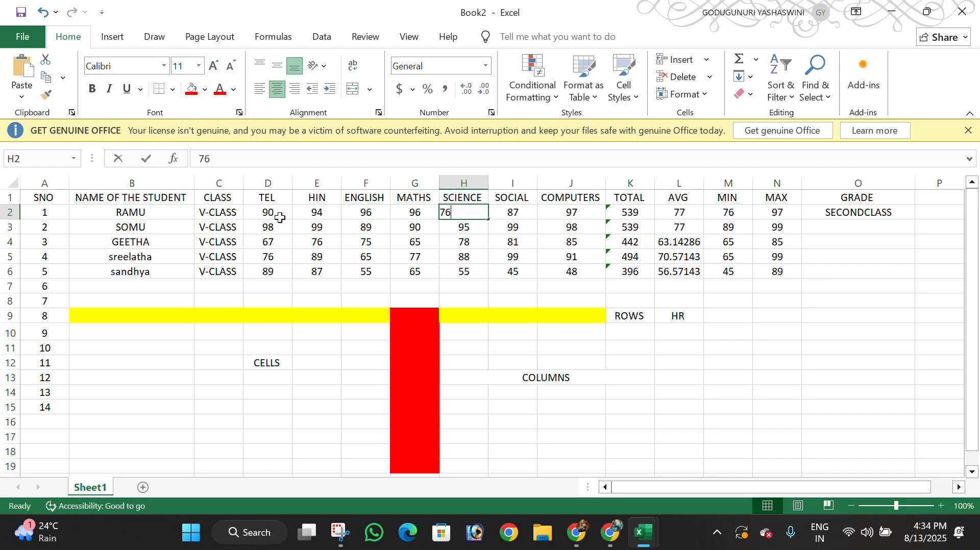
pyautogui.press('BackSpace')
pyautogui.press('BackSpace')
pyautogui.write('97')
pyautogui.press('Tab')
# - Set the first student's SOCIAL mark in I2 to 98 and the COMPUTERS mark in J2 to 99
pyautogui.write('9')
pyautogui.press('Tab')
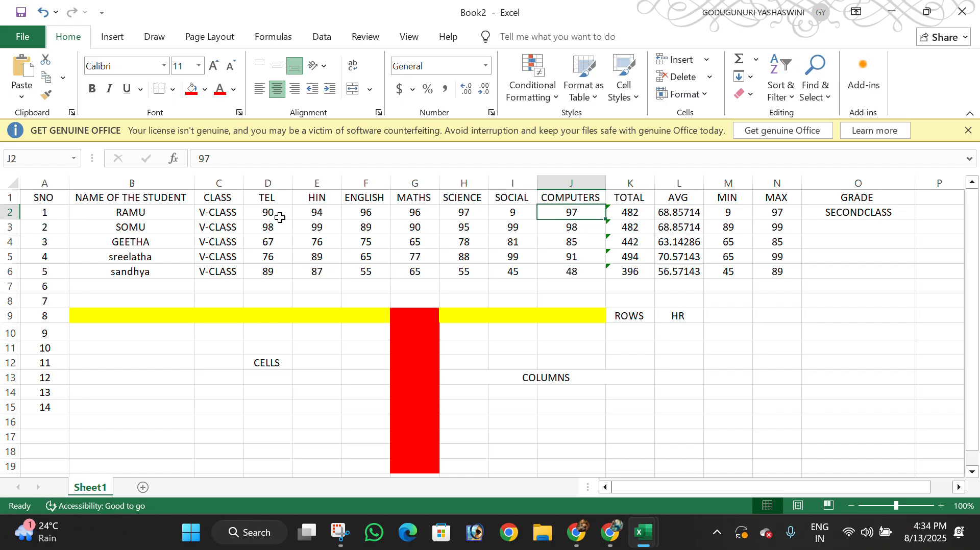
pyautogui.hotkey('shift', 'Tab')
pyautogui.press('F2')
pyautogui.write('8')
pyautogui.press('Tab')
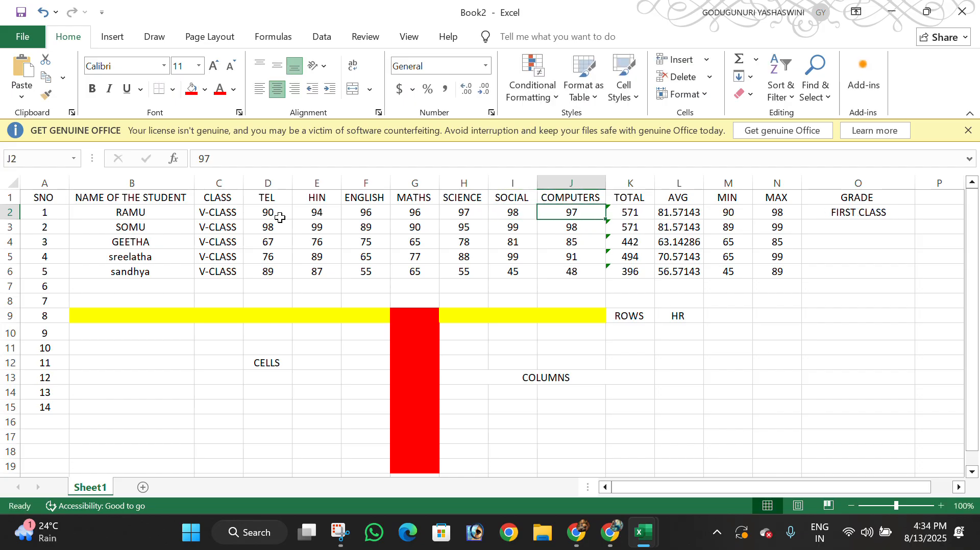
pyautogui.write('99')
pyautogui.press('Tab')
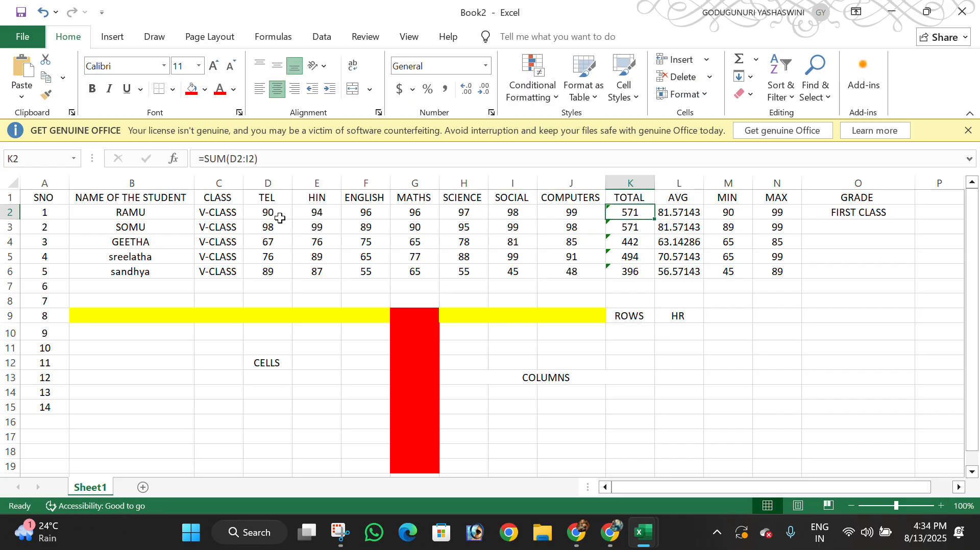
# - Examine the first student's total, average, minimum and maximum cells, the marks, and the grade formula in O2
pyautogui.press('Tab')
pyautogui.press('Tab')
pyautogui.press('Tab')
pyautogui.press('Tab')
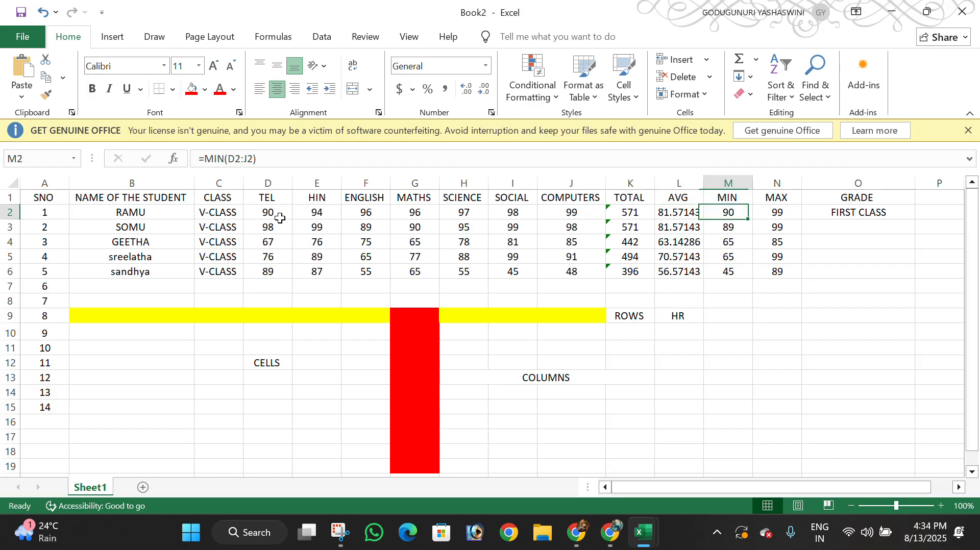
pyautogui.press('Left')
pyautogui.press('Left')
pyautogui.press('Left')
pyautogui.press('Left')
pyautogui.press('Left')
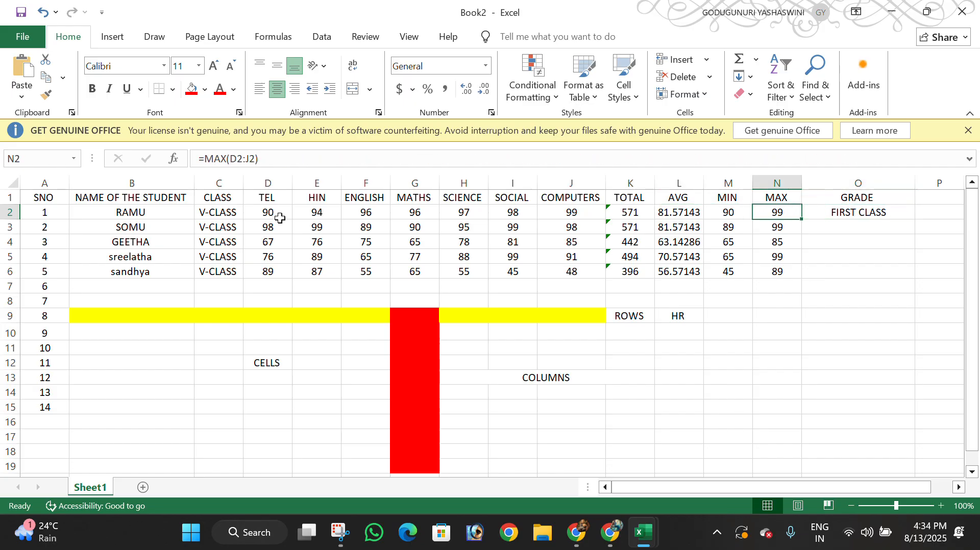
pyautogui.press('Left')
pyautogui.press('Left')
pyautogui.press('Left')
pyautogui.press('Left')
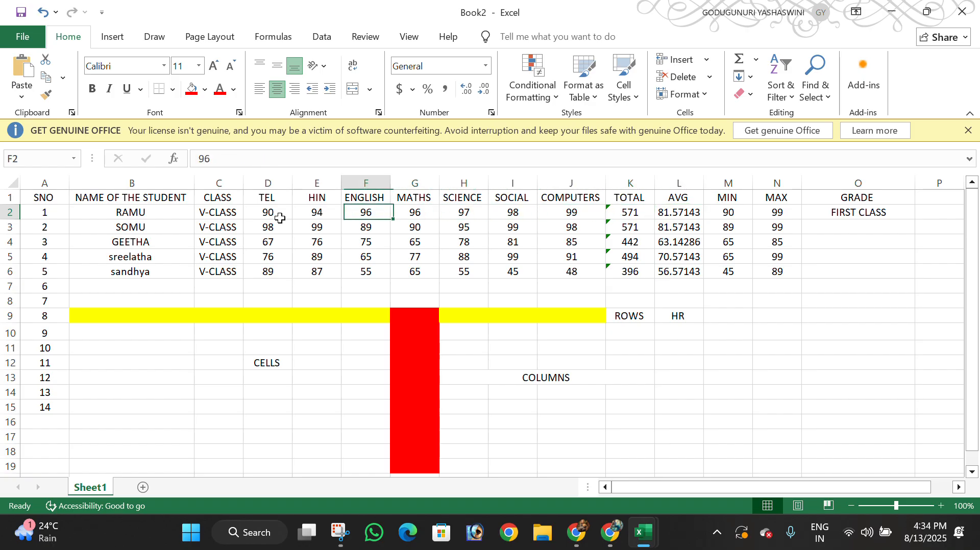
pyautogui.press('Right')
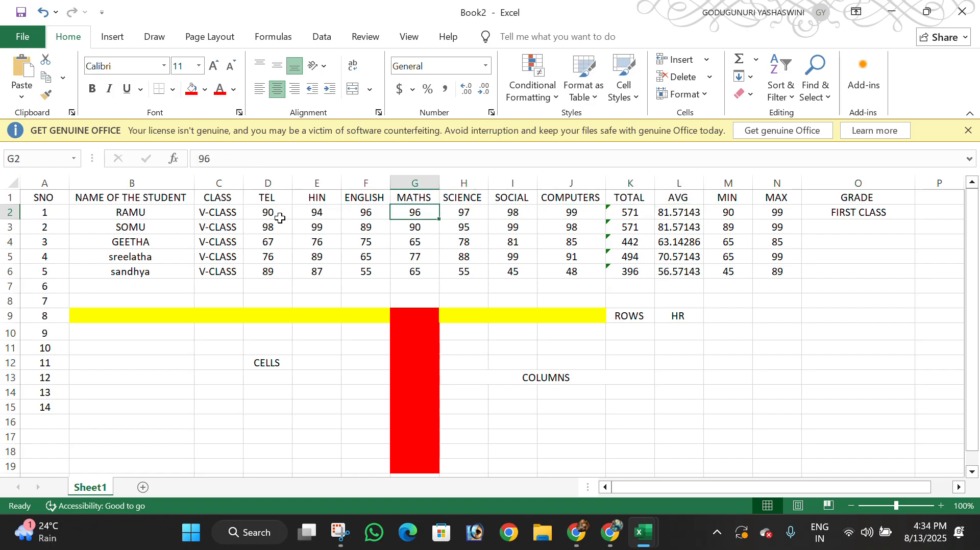
pyautogui.click(819, 219)
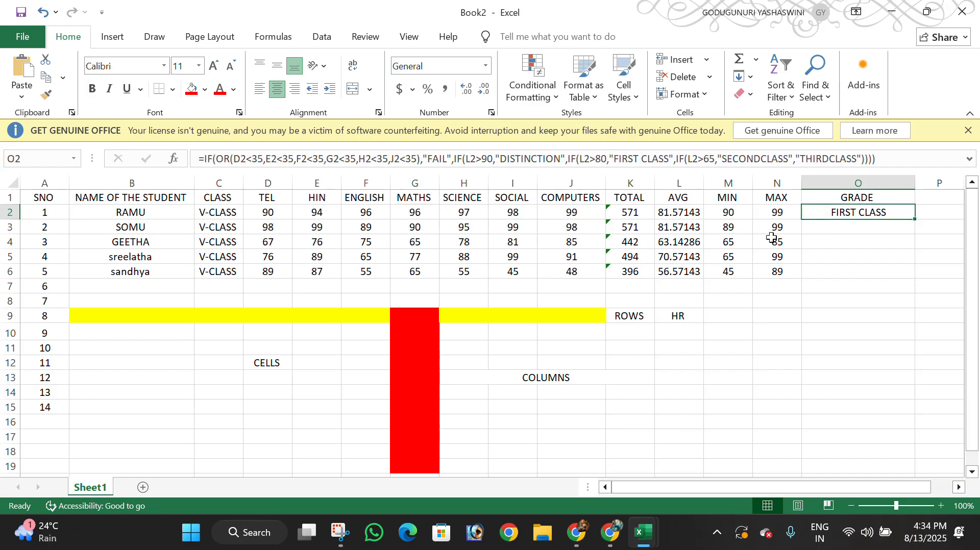
# - Set the first student's TEL mark in D2 to 92 and check the row through to the TOTAL column
pyautogui.click(288, 211)
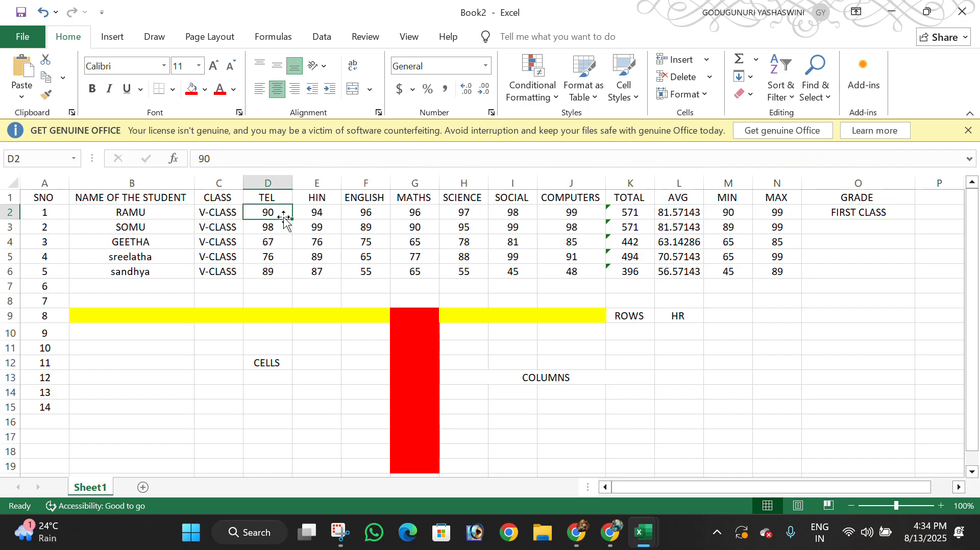
pyautogui.write('9')
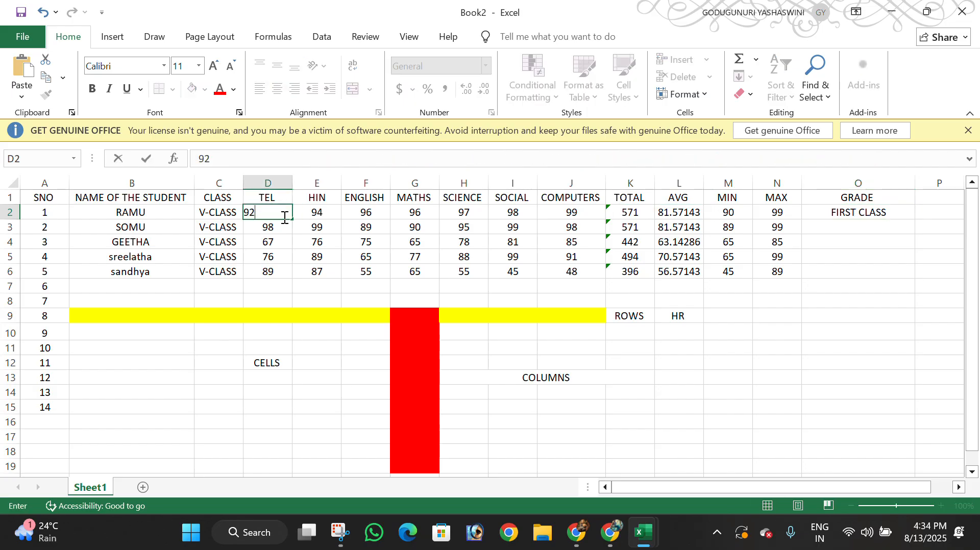
pyautogui.write('2')
pyautogui.press('Tab')
pyautogui.press('Tab')
pyautogui.press('Tab')
pyautogui.press('Tab')
pyautogui.press('Tab')
pyautogui.press('Tab')
pyautogui.press('Tab')
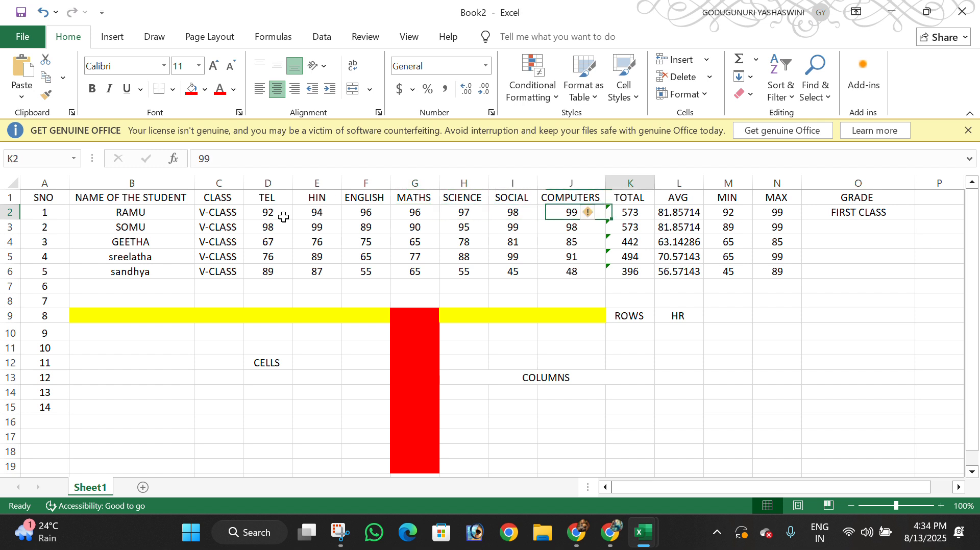
# - Recalculate the first student's TOTAL in K2 as the Sum of all seven marks, D2 through J2
pyautogui.moveTo(269, 211); pyautogui.dragTo(595, 212)
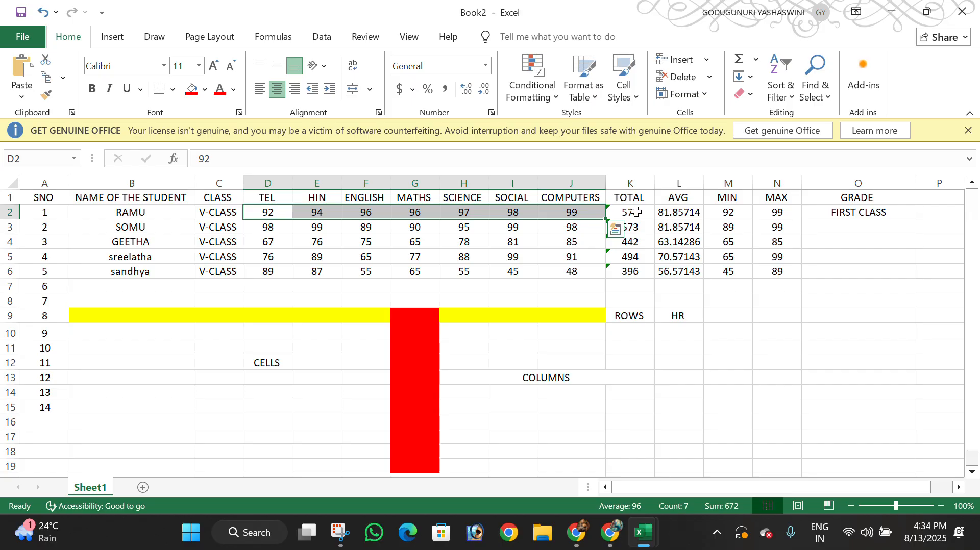
pyautogui.click(756, 60)
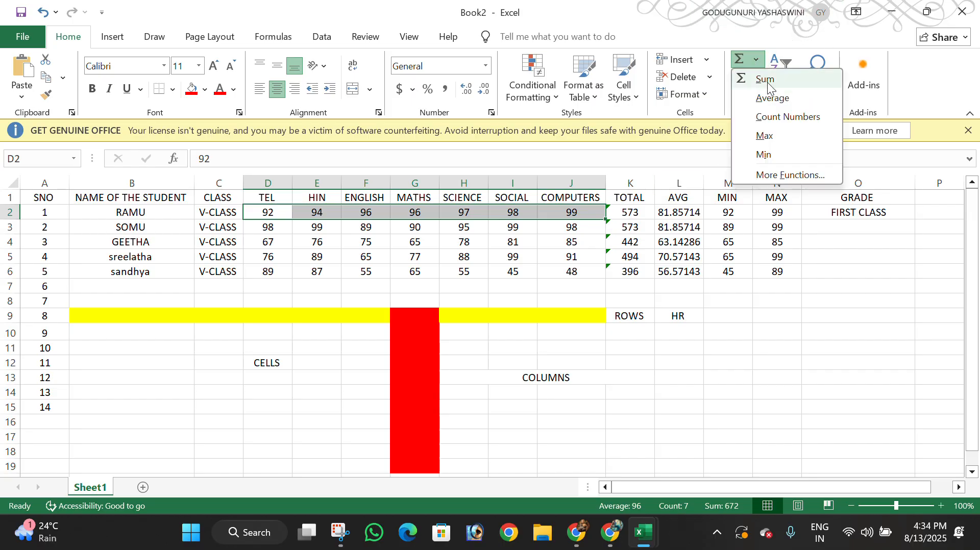
pyautogui.click(766, 81)
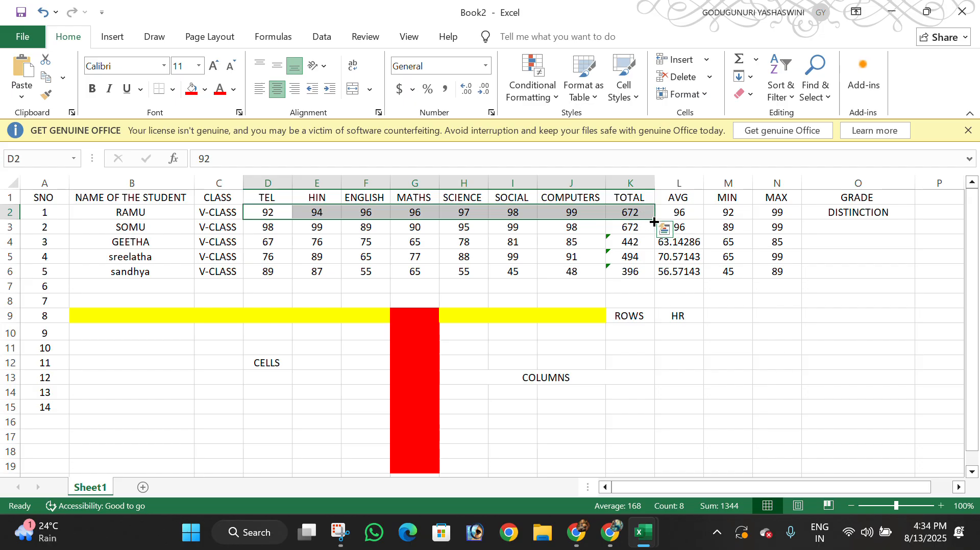
pyautogui.moveTo(655, 221); pyautogui.dragTo(652, 280)
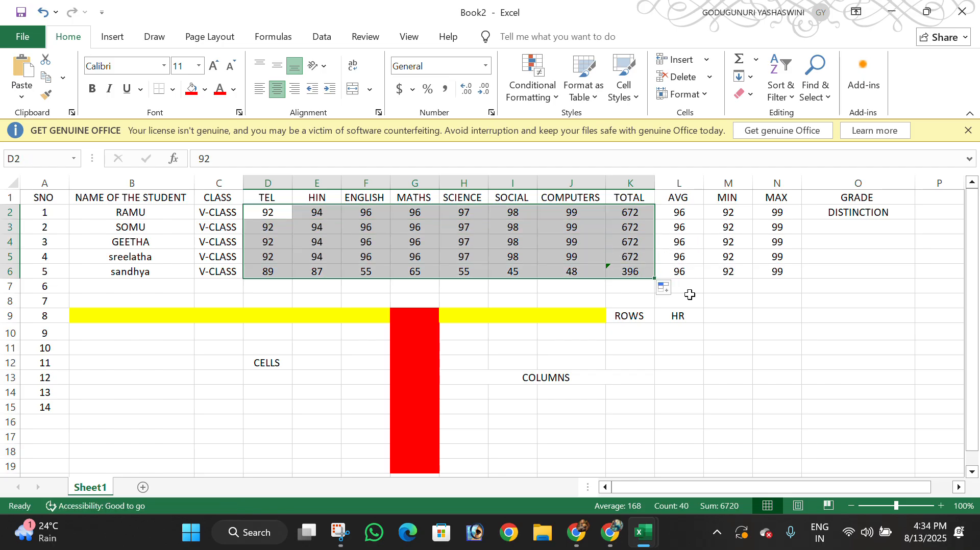
pyautogui.hotkey('ctrl', 'z')
pyautogui.click(823, 346)
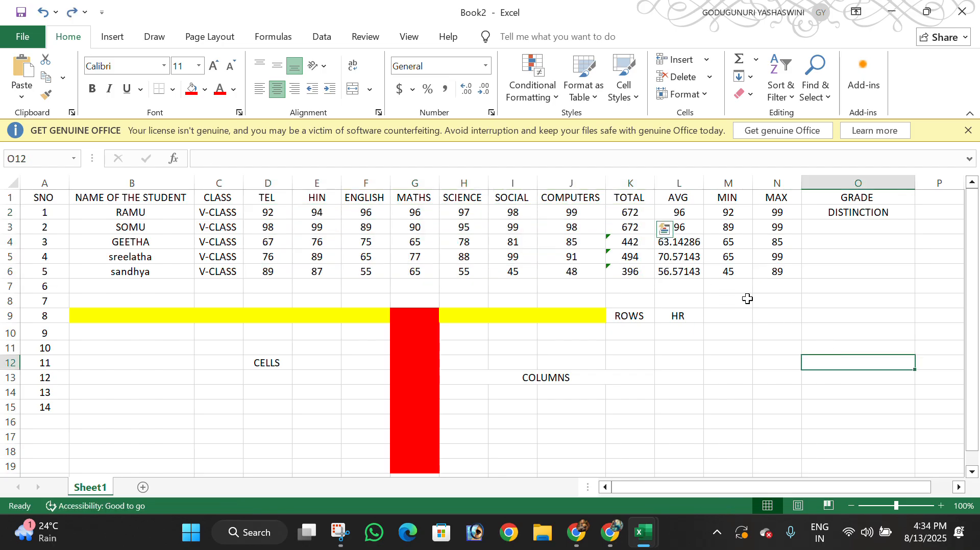
# - Copy only the TOTAL formula from K2 down to K6 for the remaining students
pyautogui.click(633, 213)
pyautogui.moveTo(655, 219); pyautogui.dragTo(657, 282)
pyautogui.click(788, 329)
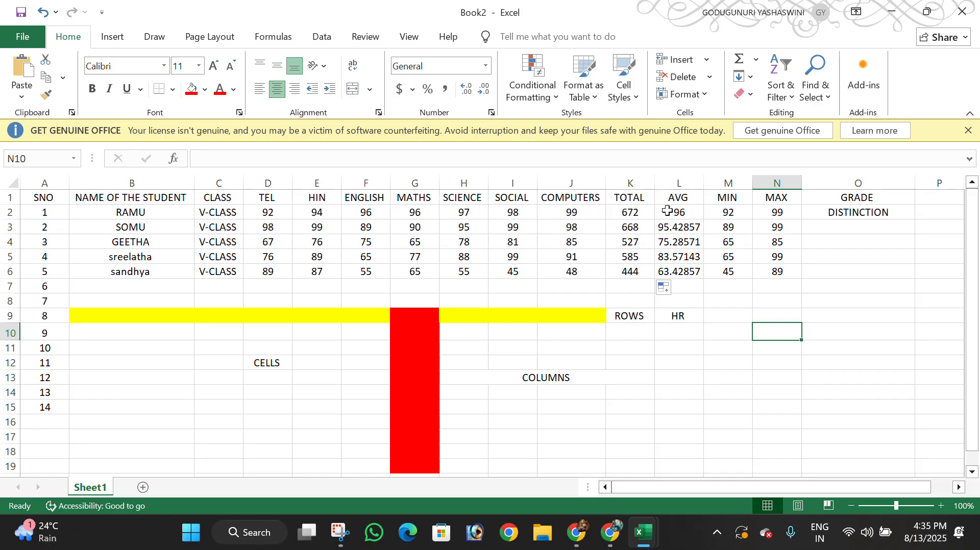
# - Check the grade formula in O2 and set the third student's SCIENCE mark in H4 to 32
pyautogui.click(868, 213)
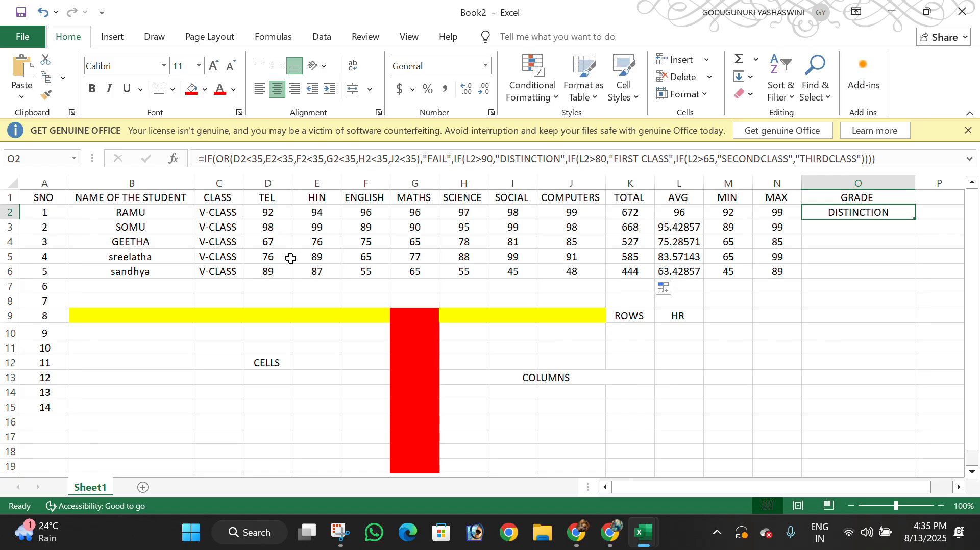
pyautogui.click(453, 245)
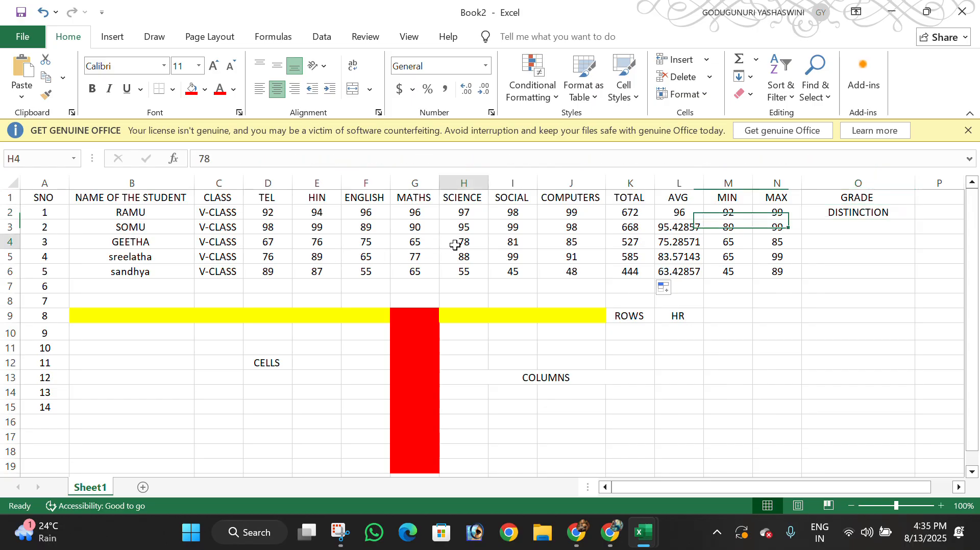
pyautogui.write('32')
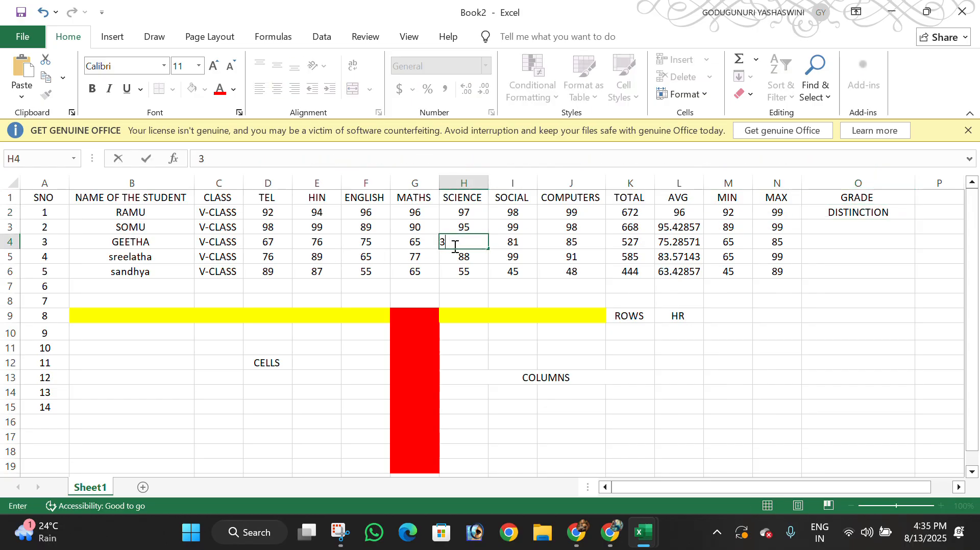
pyautogui.press('Tab')
pyautogui.press('Right')
pyautogui.press('Right')
pyautogui.press('Right')
pyautogui.press('Right')
pyautogui.press('Right')
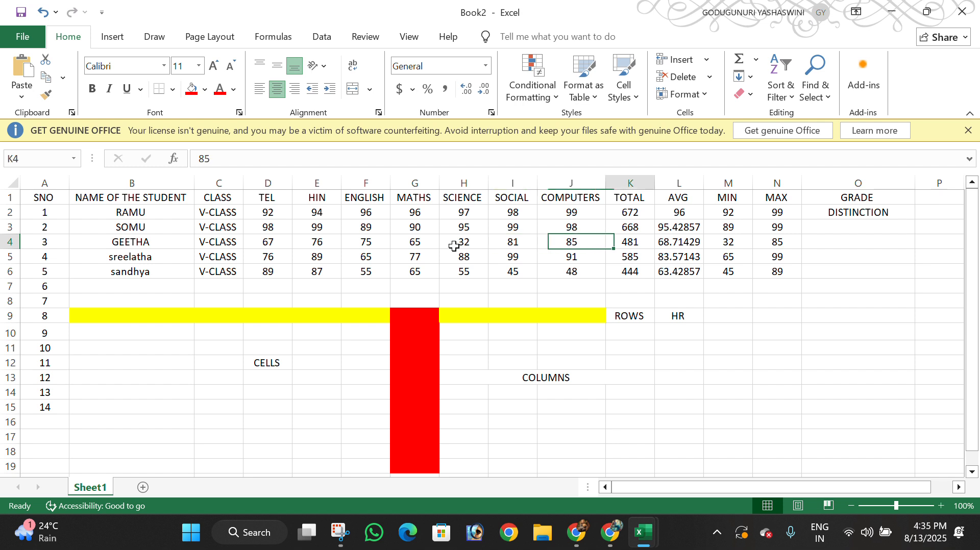
# - Copy the grade formula from O2 down to O6 for all students
pyautogui.click(812, 217)
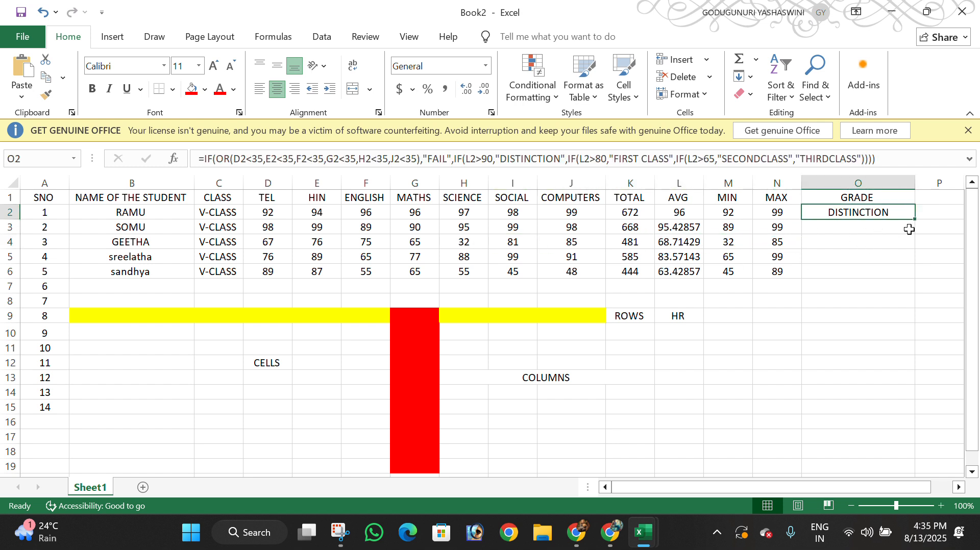
pyautogui.moveTo(916, 220); pyautogui.dragTo(917, 279)
pyautogui.click(874, 363)
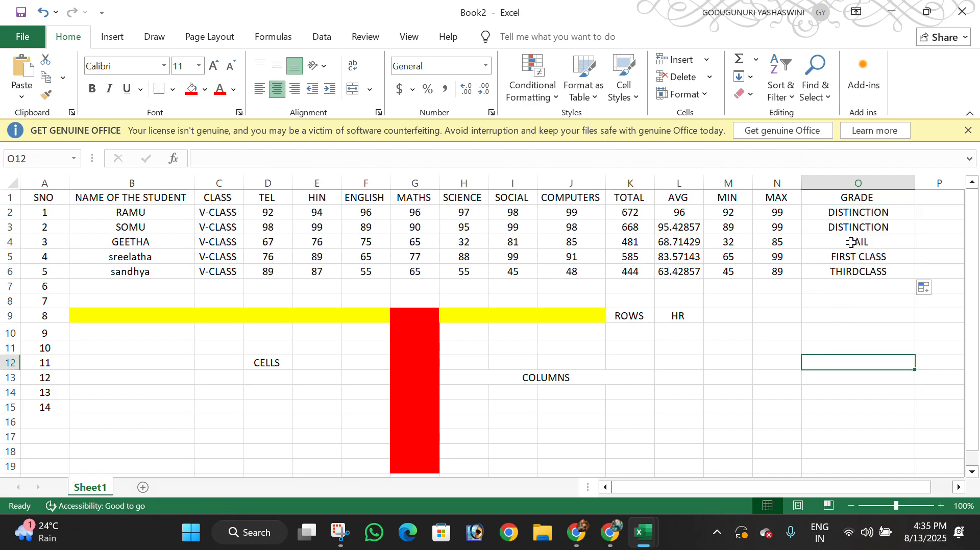
# - Highlight the third student's failing SCIENCE mark in H4 with a red fill
pyautogui.click(851, 242)
pyautogui.click(471, 243)
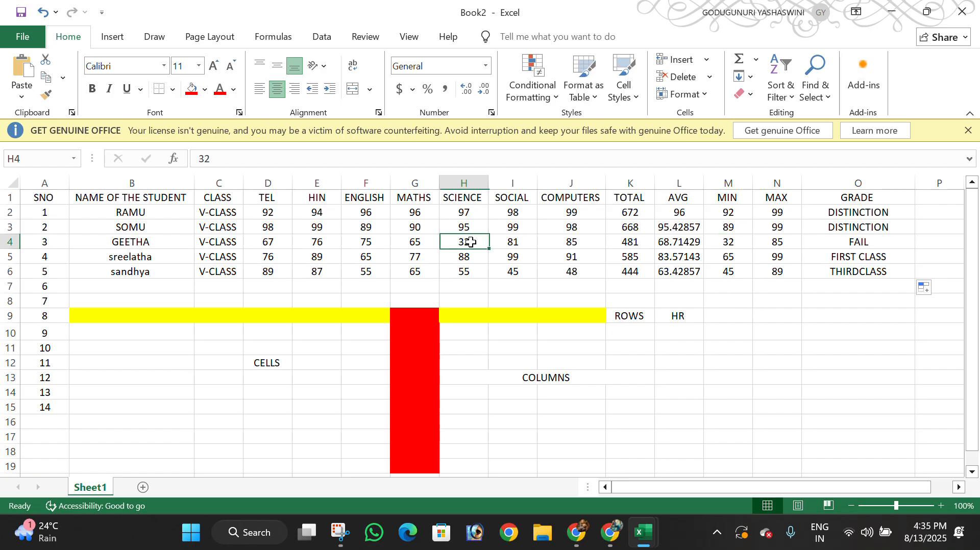
pyautogui.click(202, 93)
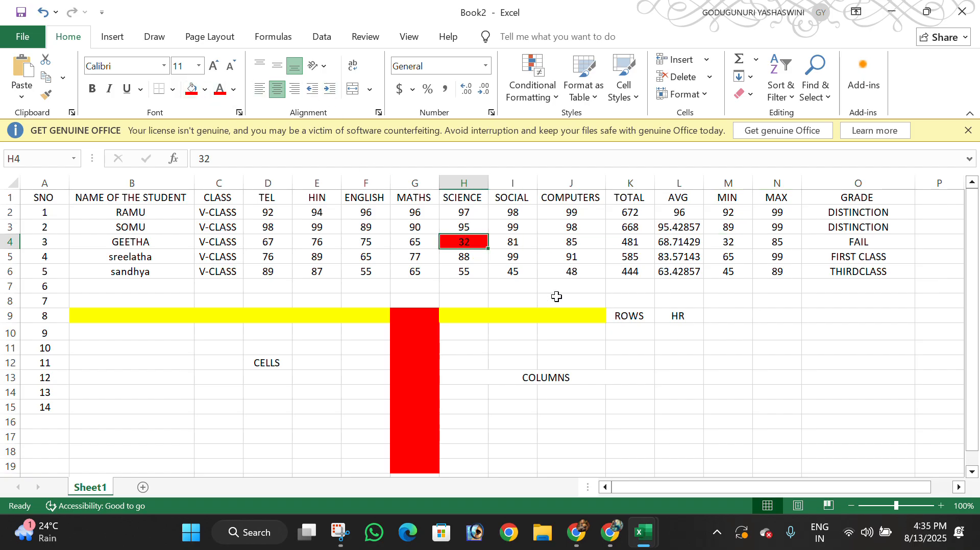
# - Set the second student's TEL and HIN marks in D3 and E3 to 65
pyautogui.click(869, 244)
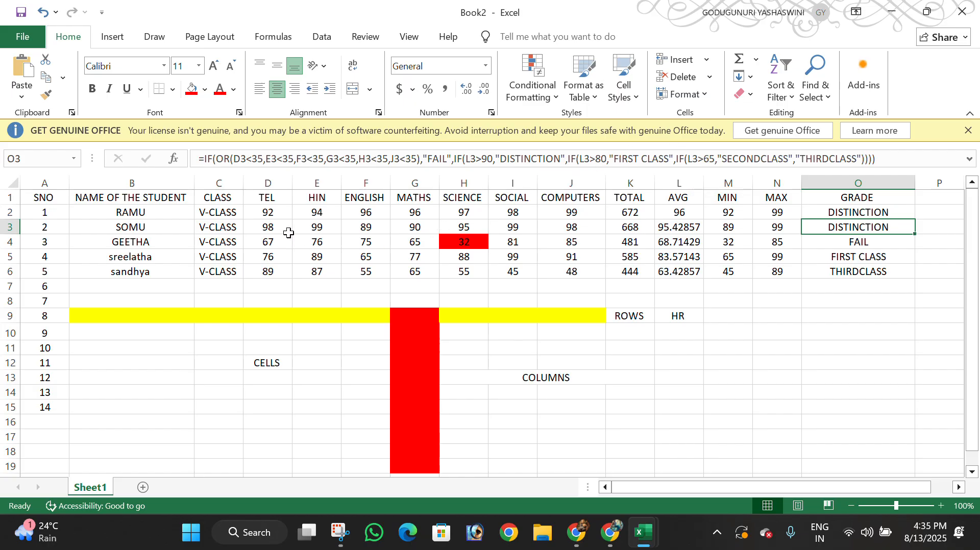
pyautogui.click(271, 226)
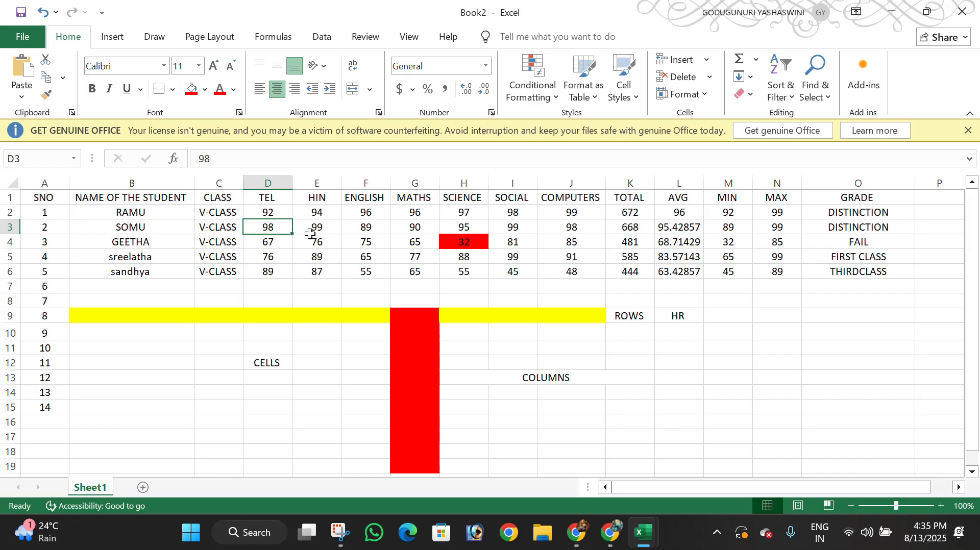
pyautogui.write('65')
pyautogui.press('Tab')
pyautogui.write('65')
pyautogui.press('Tab')
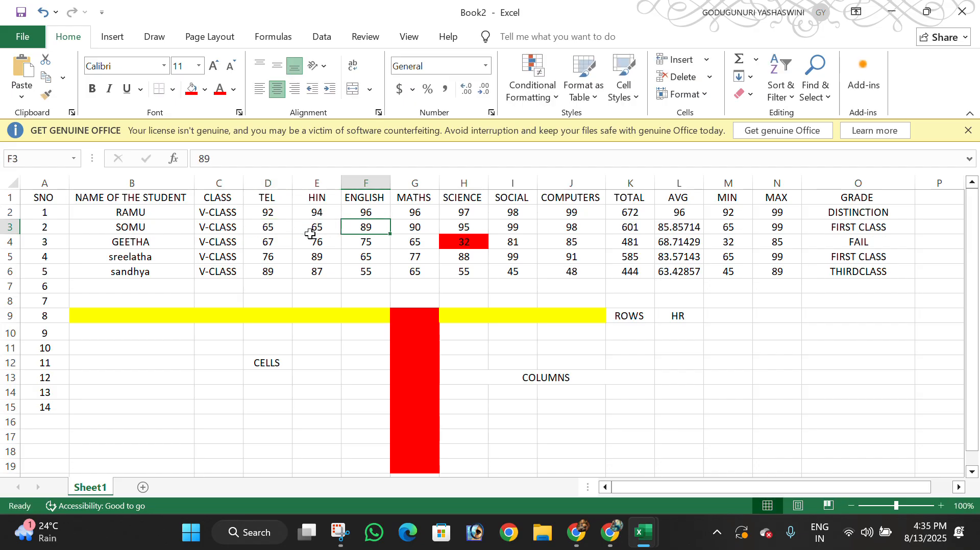
# - Set the second student's ENGLISH, MATHS and SCIENCE marks in F3, G3 and H3 to 67
pyautogui.write('67')
pyautogui.press('Tab')
pyautogui.write('67')
pyautogui.press('Tab')
pyautogui.write('67')
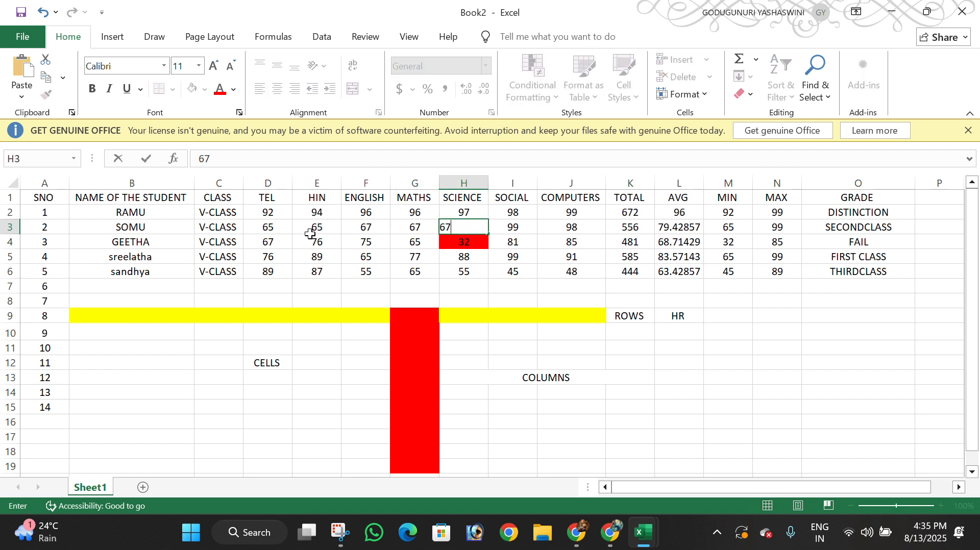
pyautogui.press('Tab')
# - Set the second student's SOCIAL and COMPUTERS marks in I3 and J3 to 65
pyautogui.write('65')
pyautogui.press('Tab')
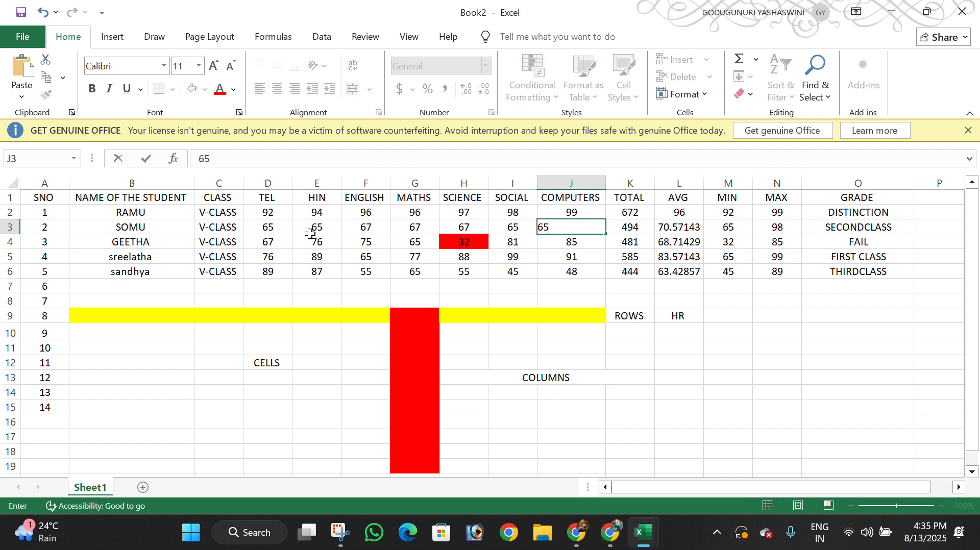
pyautogui.press('Delete')
pyautogui.press('Tab')
pyautogui.write('65')
pyautogui.press('BackSpace')
pyautogui.press('BackSpace')
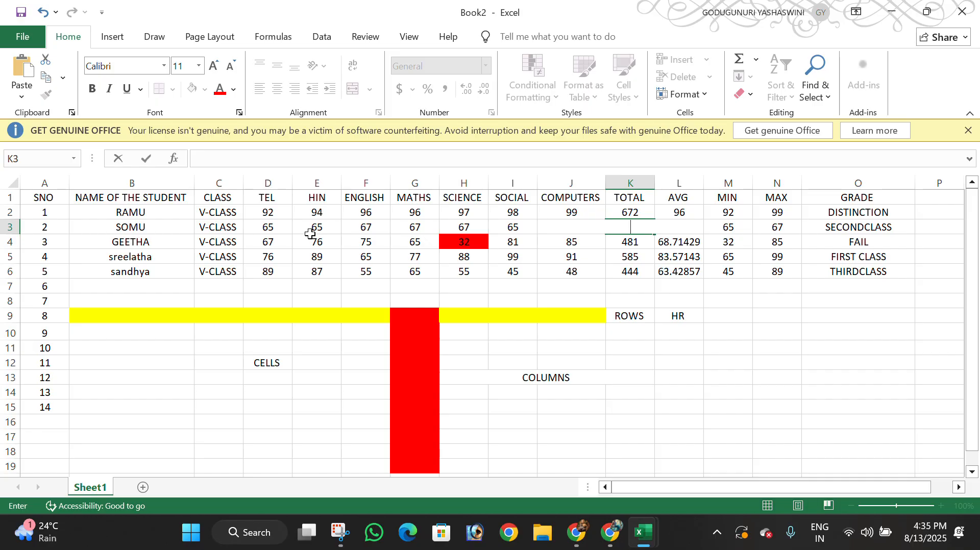
pyautogui.click(592, 294)
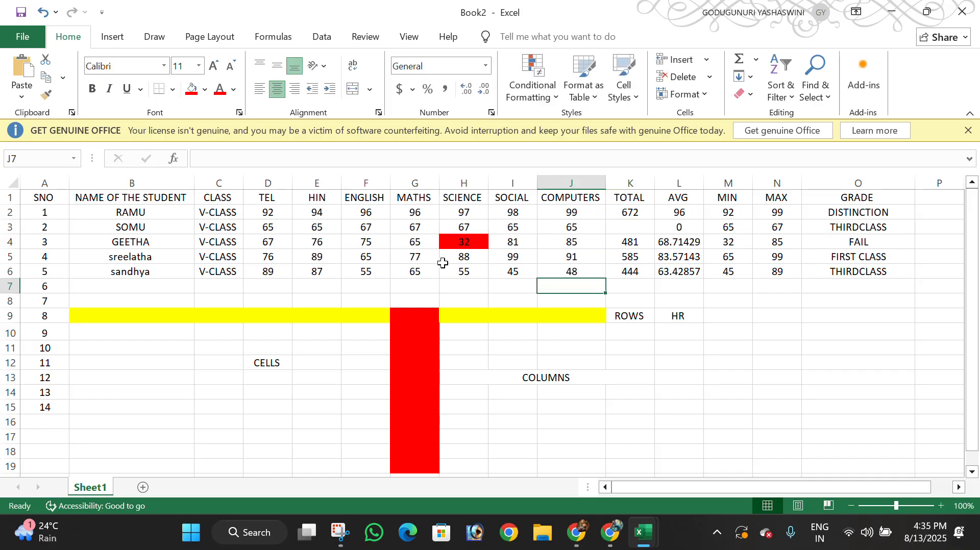
# - Recalculate the second student's TOTAL in K3 as the Sum of D3 through J3, and check the row's average and grade
pyautogui.click(275, 231)
pyautogui.moveTo(276, 231); pyautogui.dragTo(574, 229)
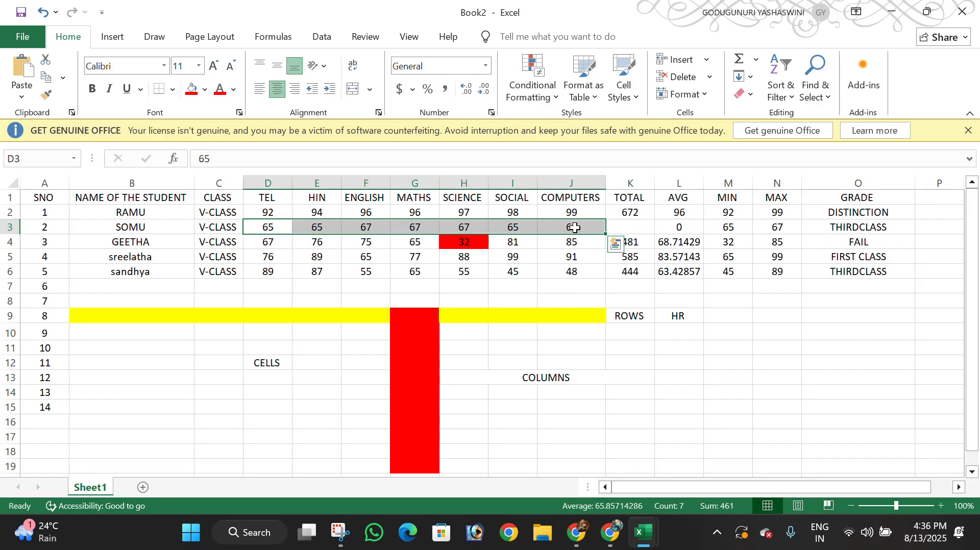
pyautogui.click(756, 59)
pyautogui.click(763, 81)
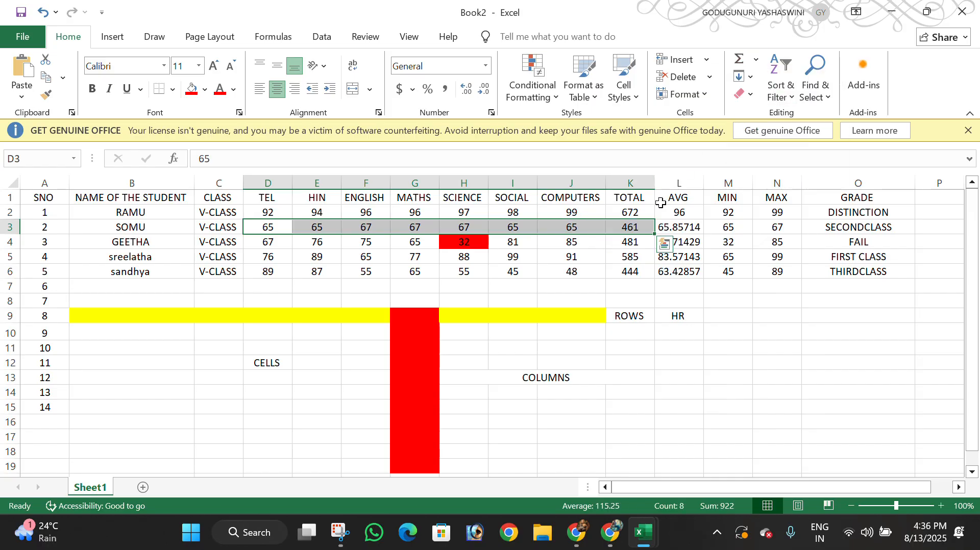
pyautogui.click(664, 232)
pyautogui.click(837, 229)
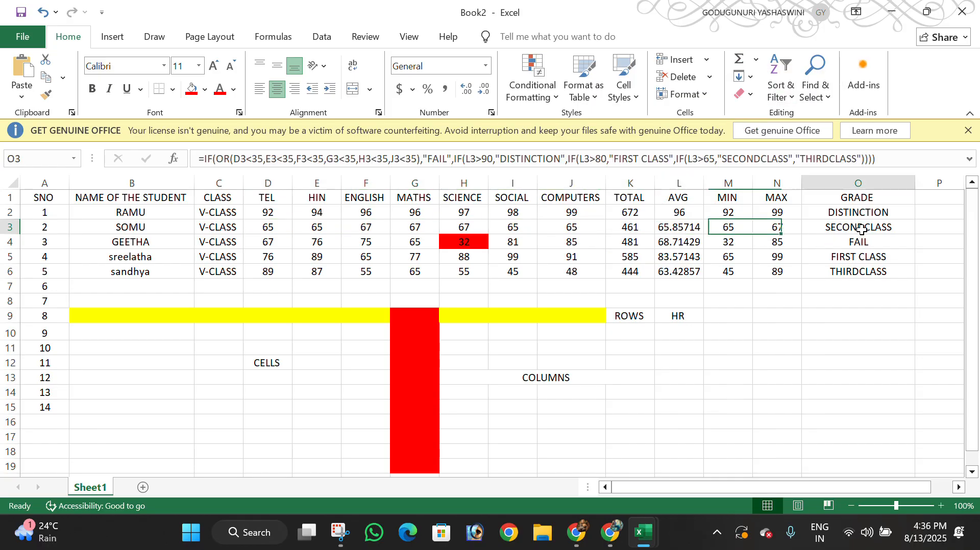